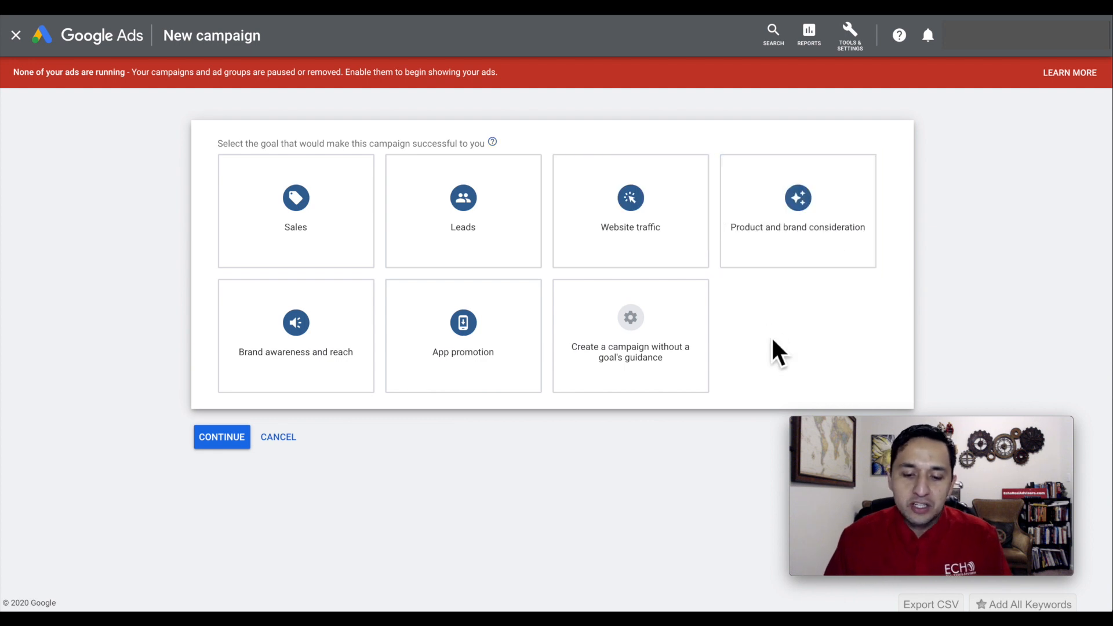
# Start a Video campaign without a goal's guidance, using the Custom video campaign subtype.
pyautogui.click(623, 316)
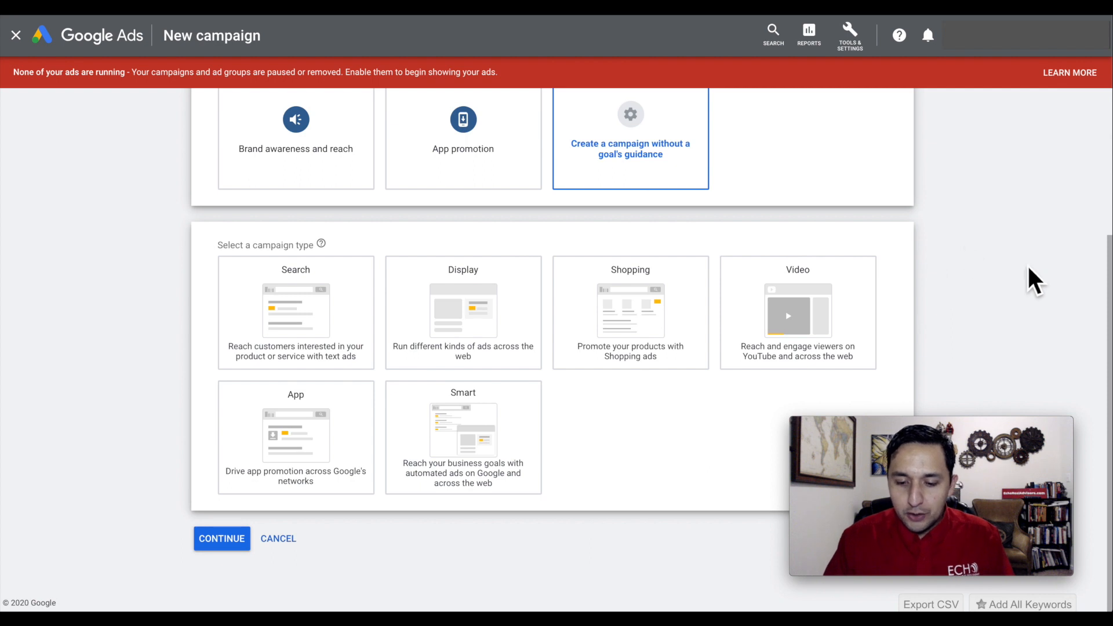
pyautogui.click(786, 325)
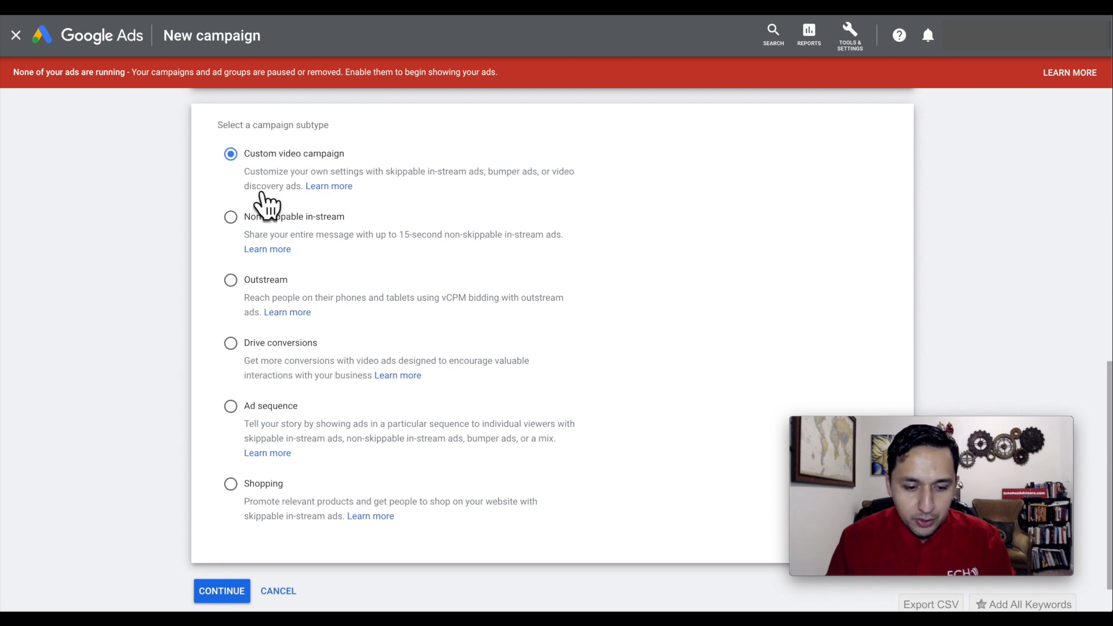
pyautogui.click(226, 592)
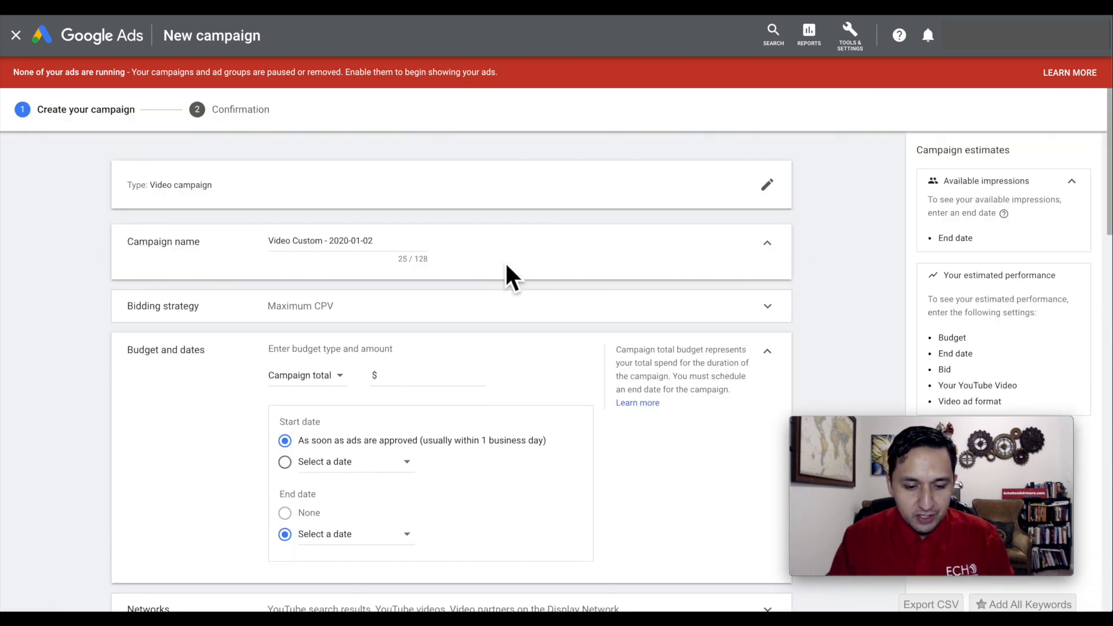
# Expand the bidding strategy settings and switch between Target CPM and Maximum CPV, ending on Maximum CPV.
pyautogui.scroll(-1, 505, 263)
pyautogui.scroll(1, 505, 273)
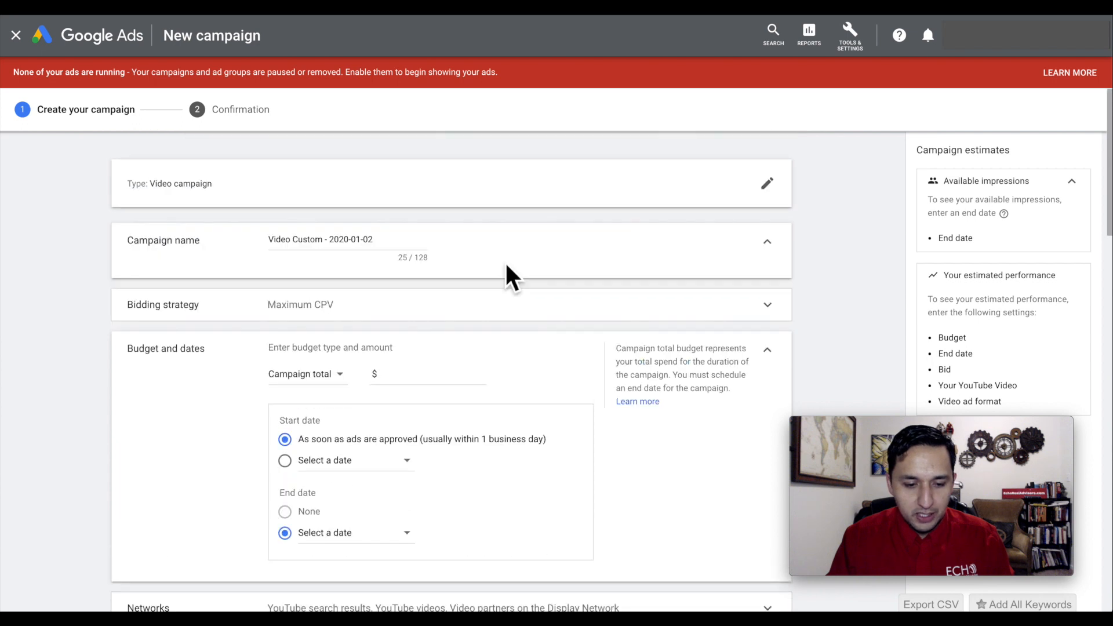
pyautogui.scroll(-1, 506, 272)
pyautogui.click(505, 273)
pyautogui.scroll(-1, 506, 266)
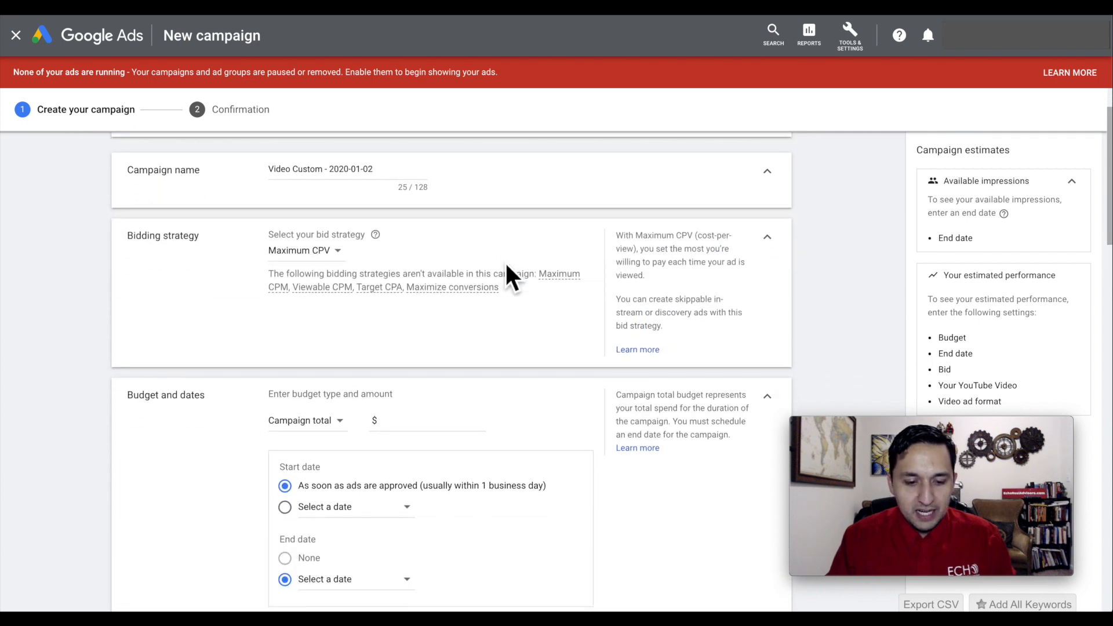
pyautogui.click(308, 251)
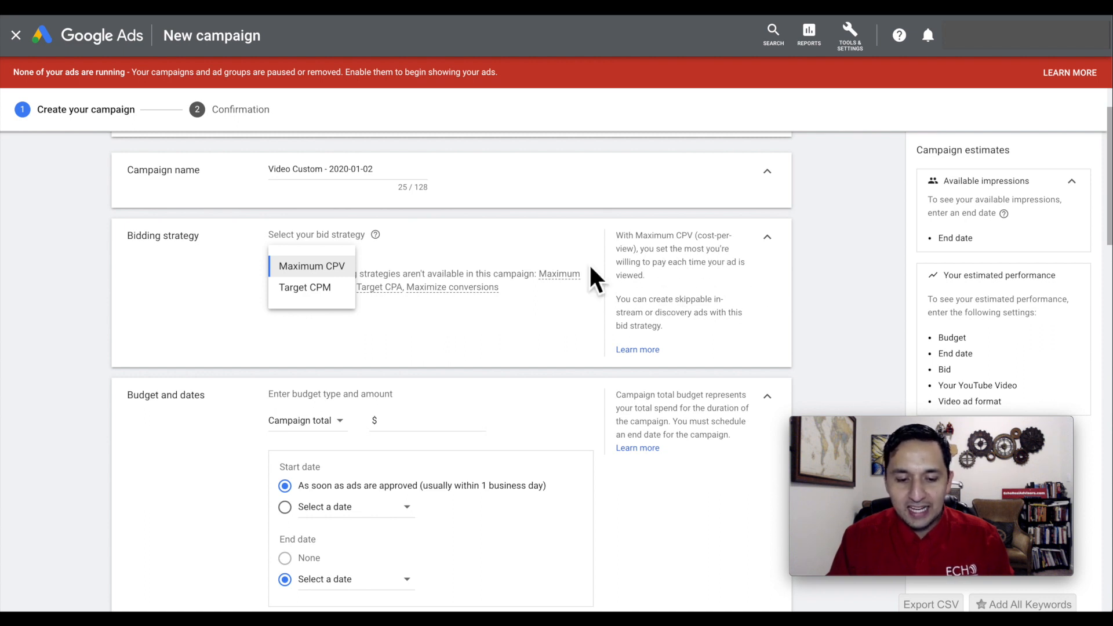
pyautogui.click(308, 288)
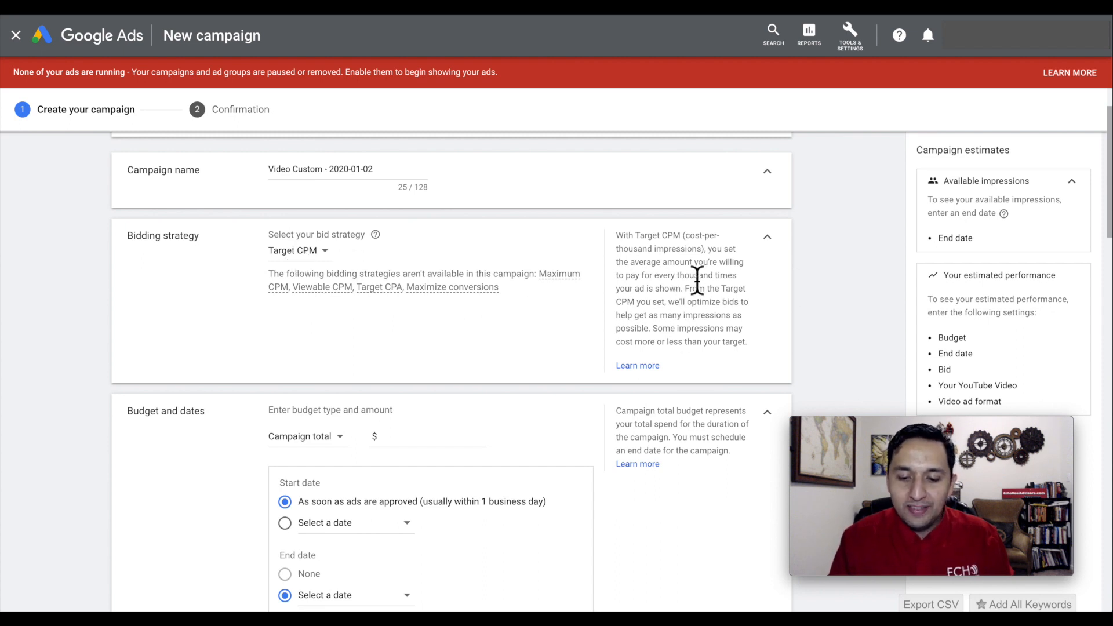
pyautogui.click(301, 252)
pyautogui.click(303, 260)
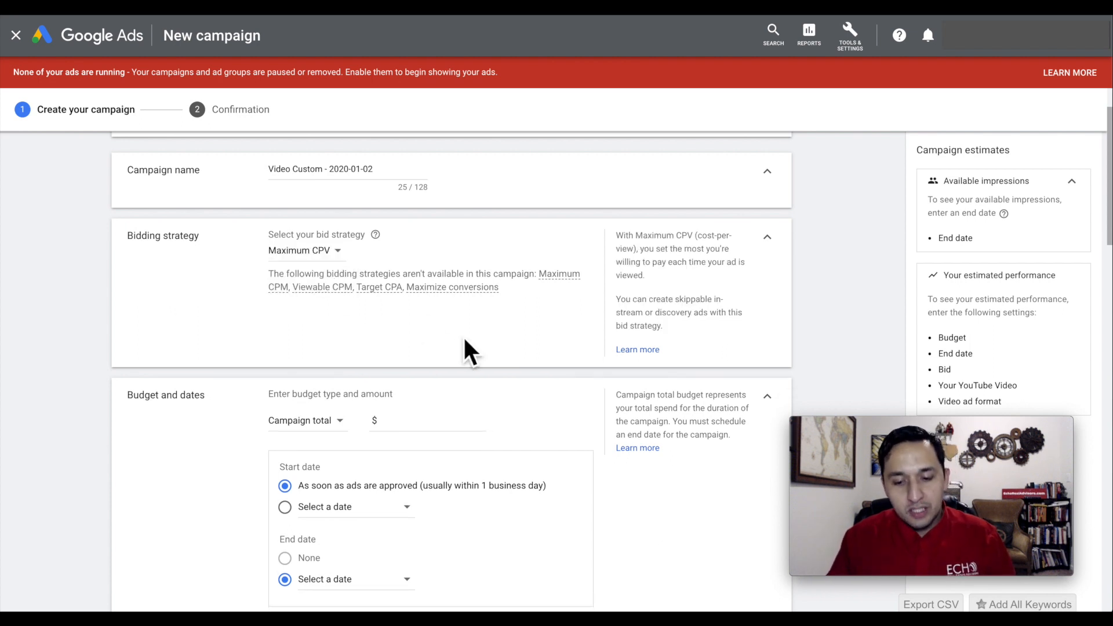
pyautogui.click(311, 253)
pyautogui.click(314, 286)
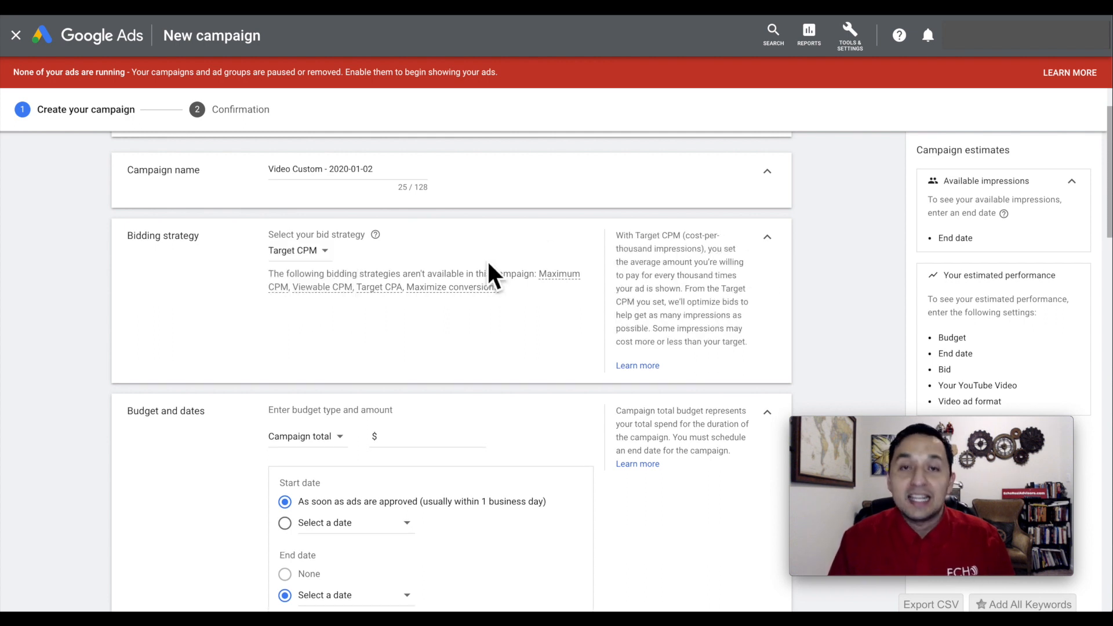
pyautogui.click(307, 250)
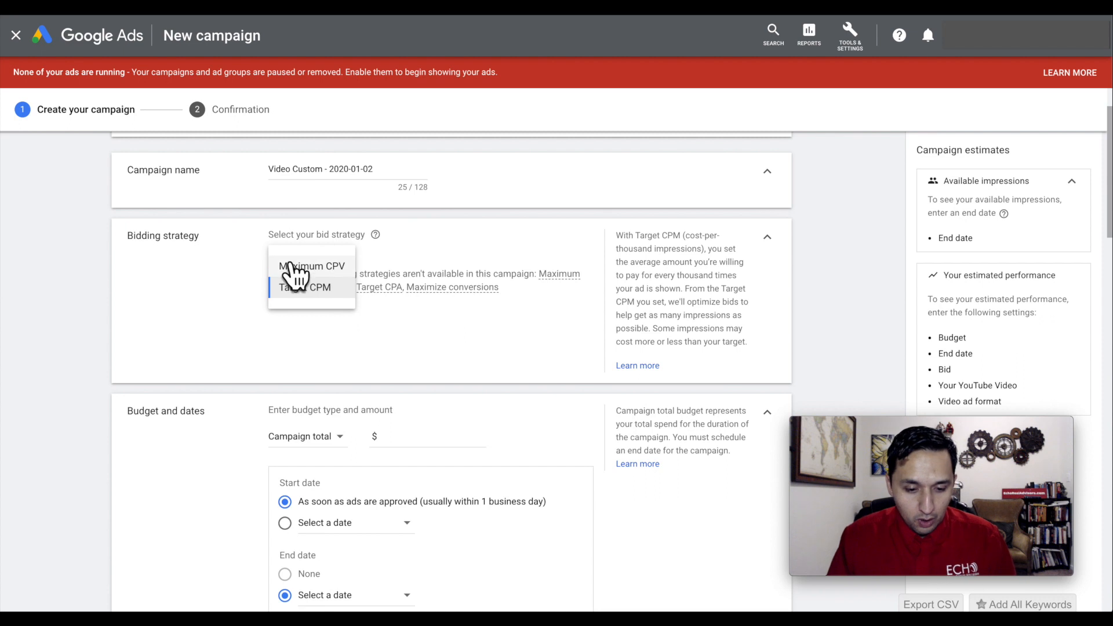
pyautogui.click(294, 267)
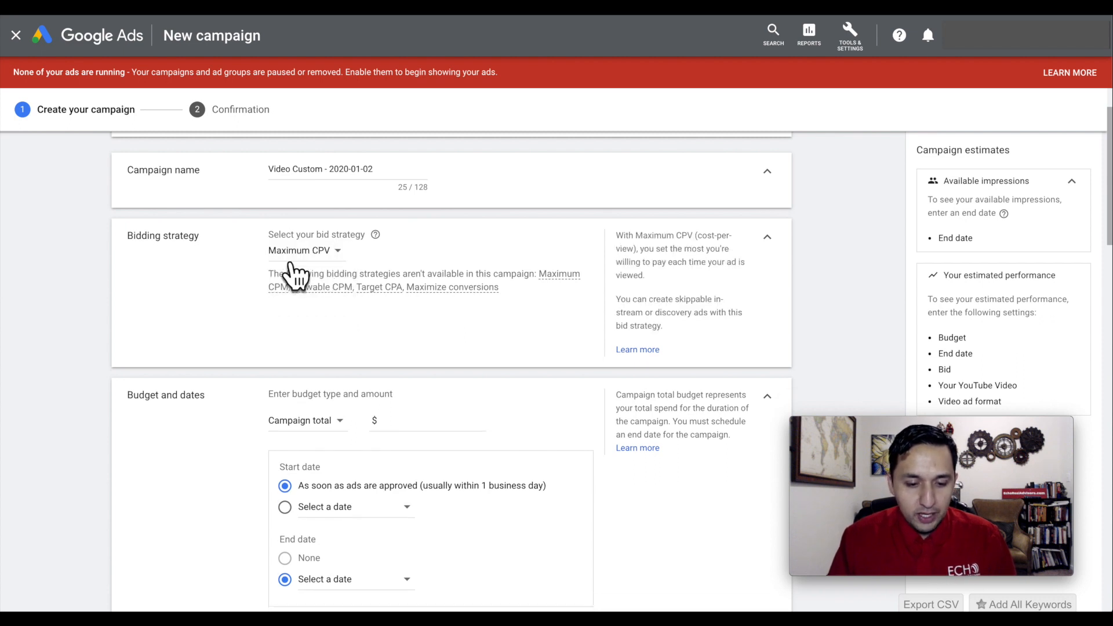
# Change the campaign budget type to Daily and set the amount to $25.00.
pyautogui.scroll(-2, 342, 340)
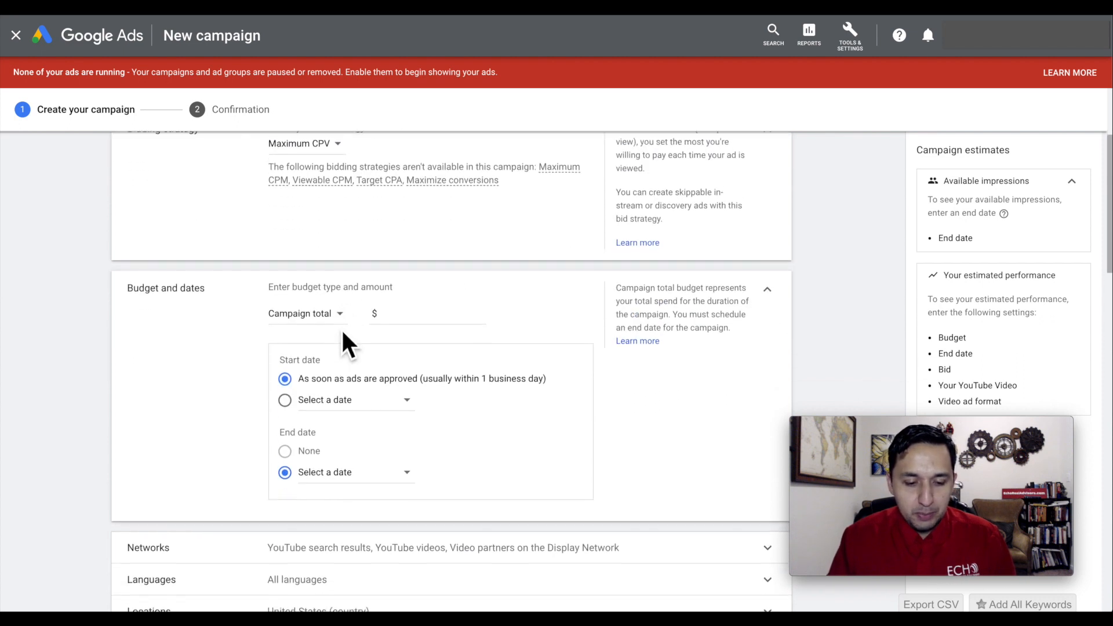
pyautogui.scroll(-2, 343, 335)
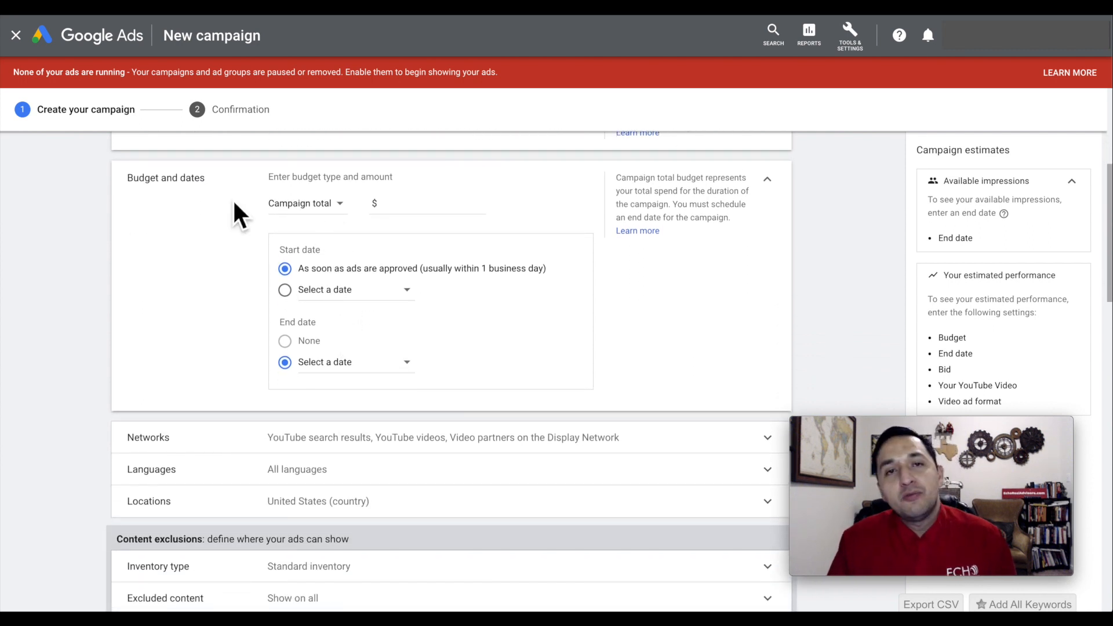
pyautogui.click(308, 204)
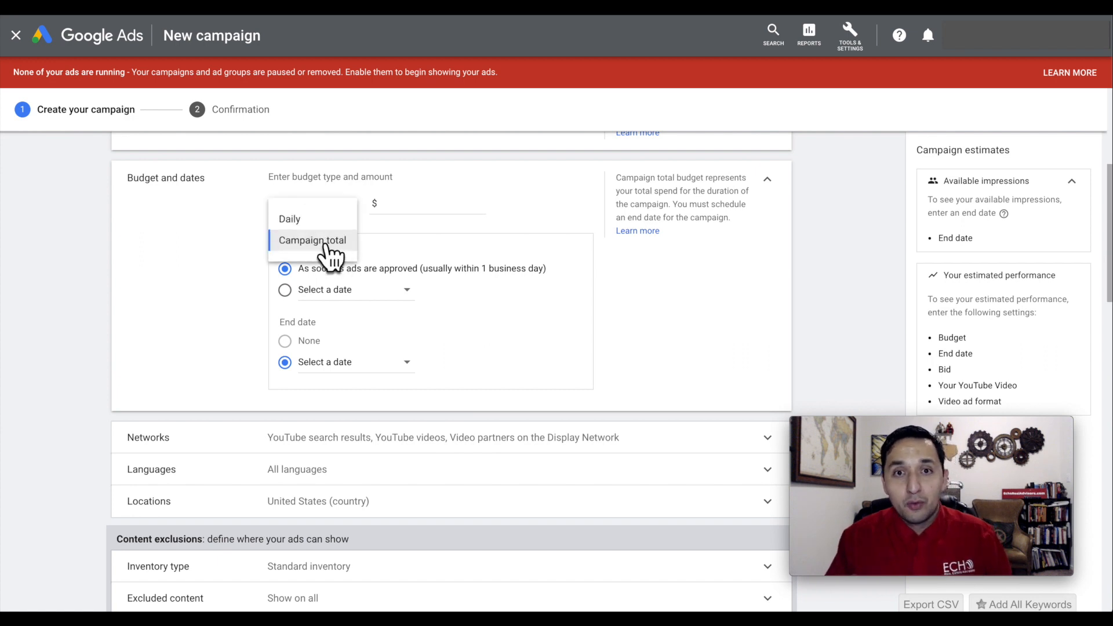
pyautogui.click(300, 218)
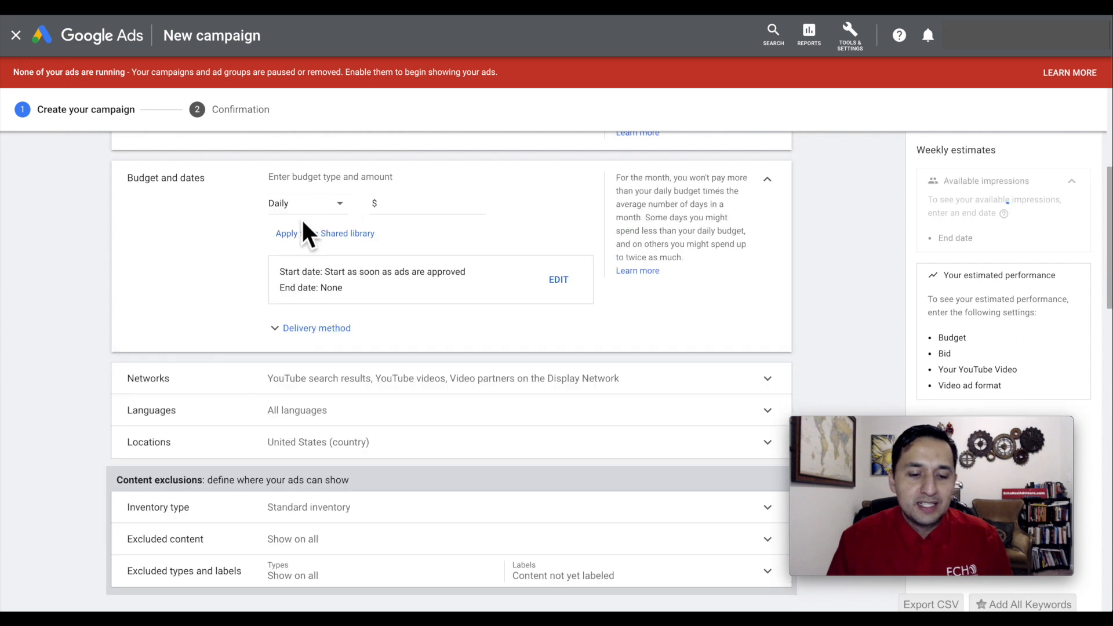
pyautogui.click(425, 209)
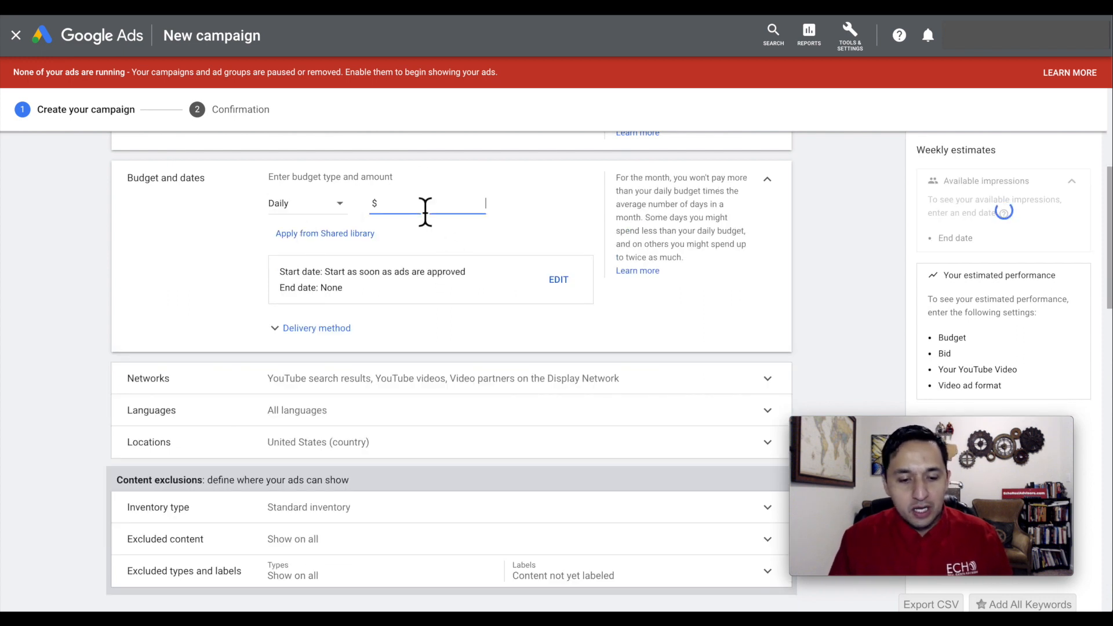
pyautogui.write('25.00')
pyautogui.click(542, 220)
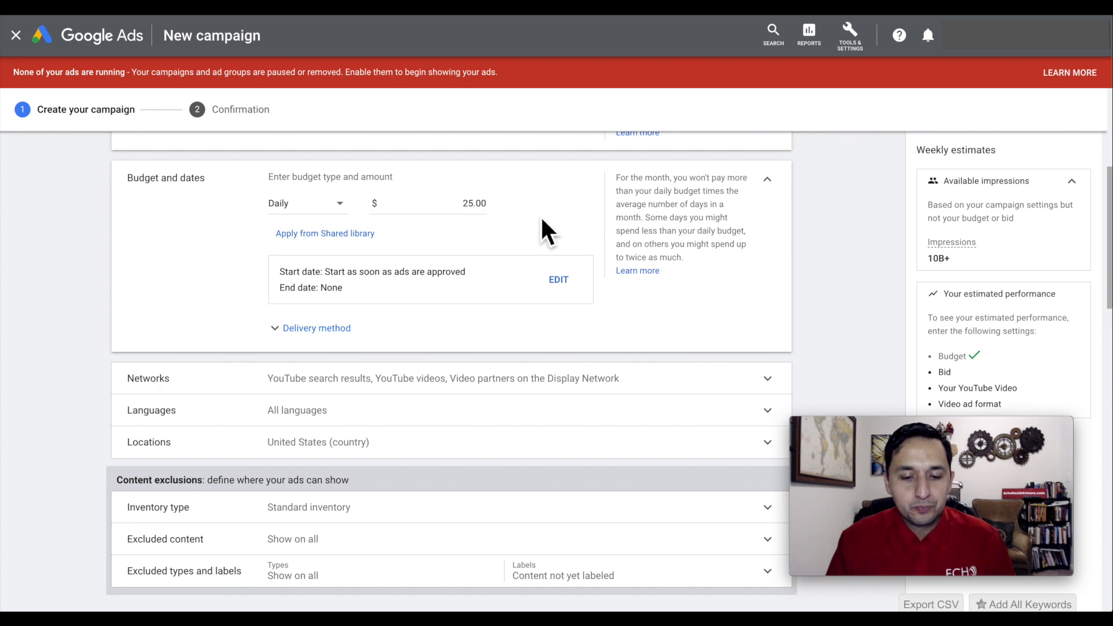
# Expand the budget's delivery method options, try Accelerated, and return to Standard (Recommended).
pyautogui.scroll(-1, 543, 220)
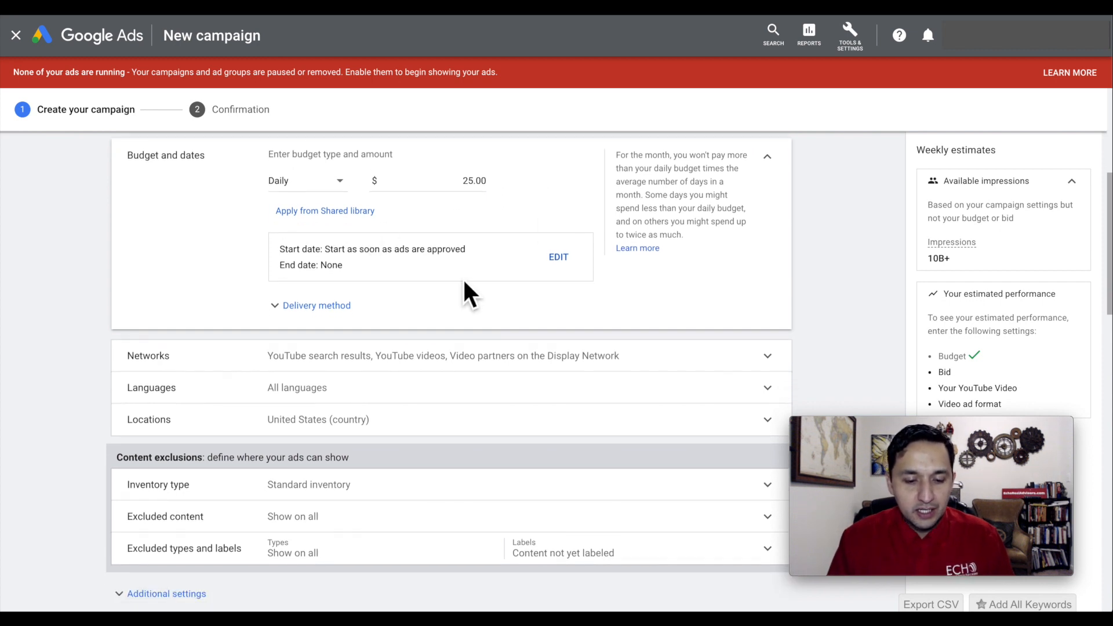
pyautogui.click(318, 307)
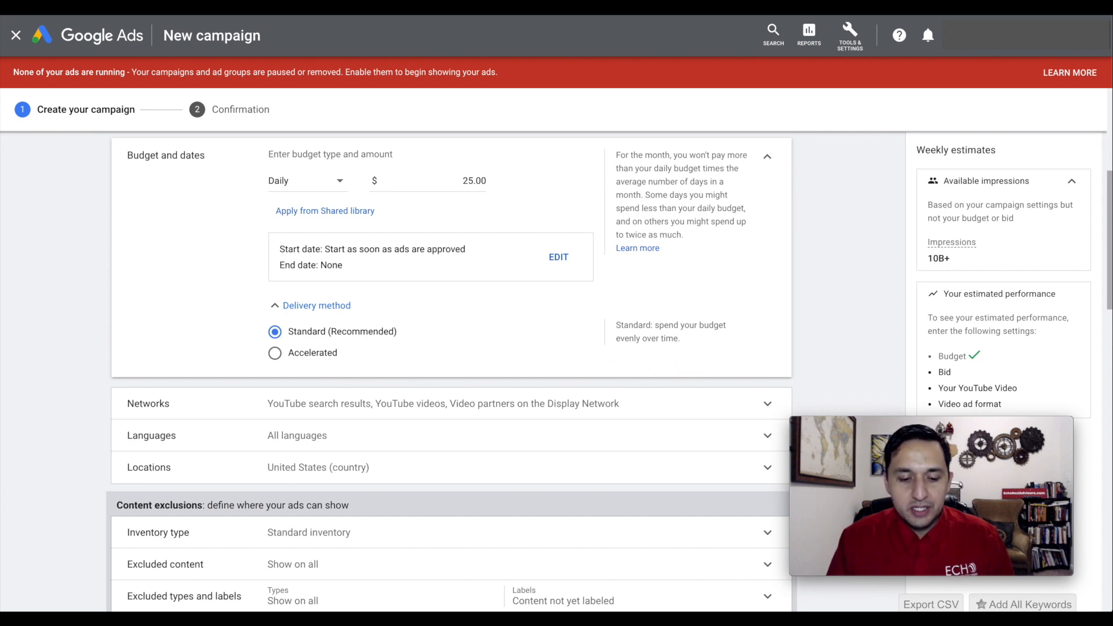
pyautogui.click(316, 353)
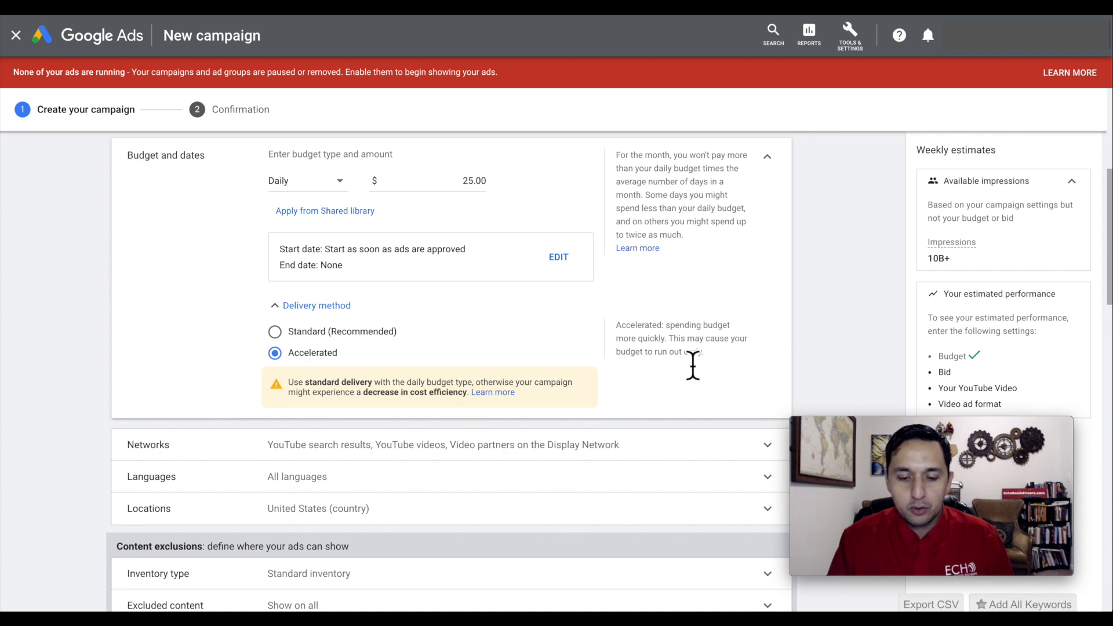
pyautogui.click(276, 333)
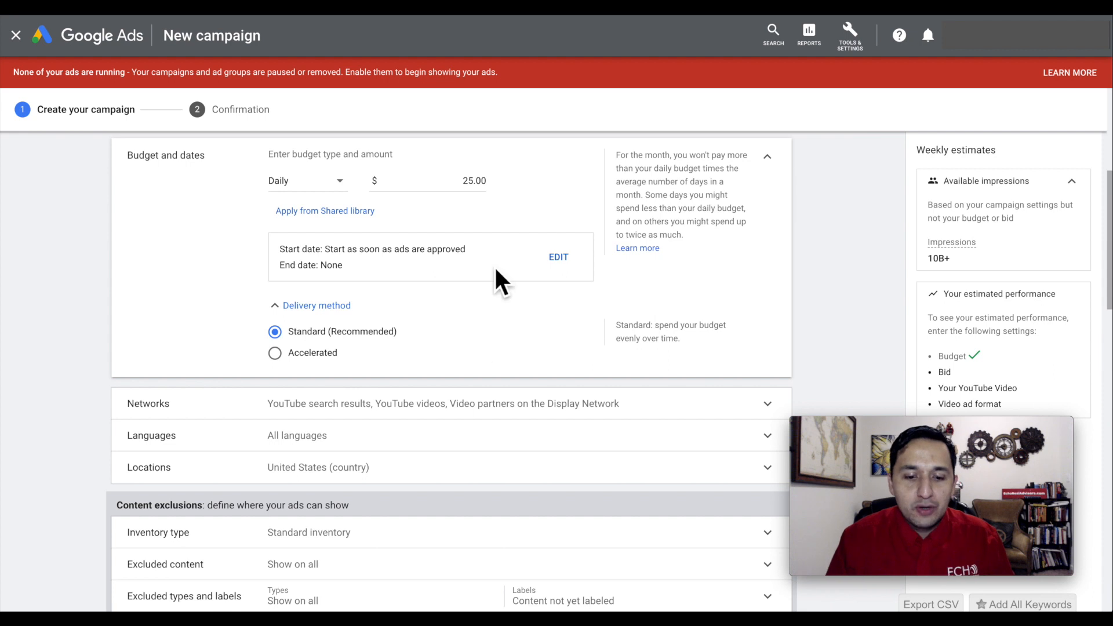
pyautogui.doubleClick(472, 181)
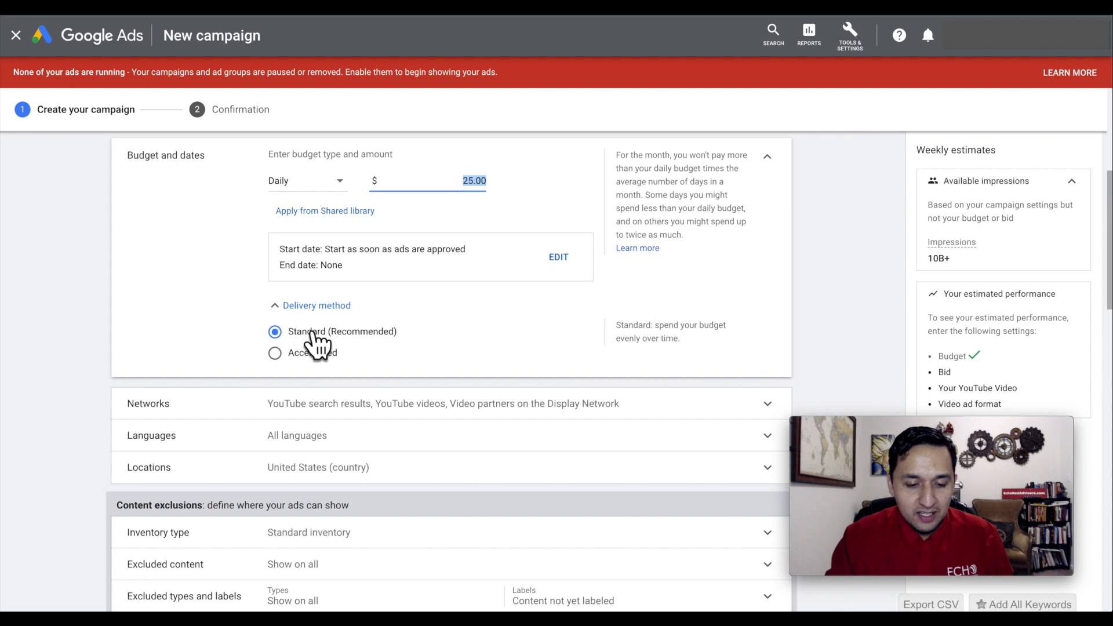
# Restrict the campaign's networks to YouTube videos by excluding YouTube search results and Video partners on the Display Network.
pyautogui.scroll(-1, 393, 339)
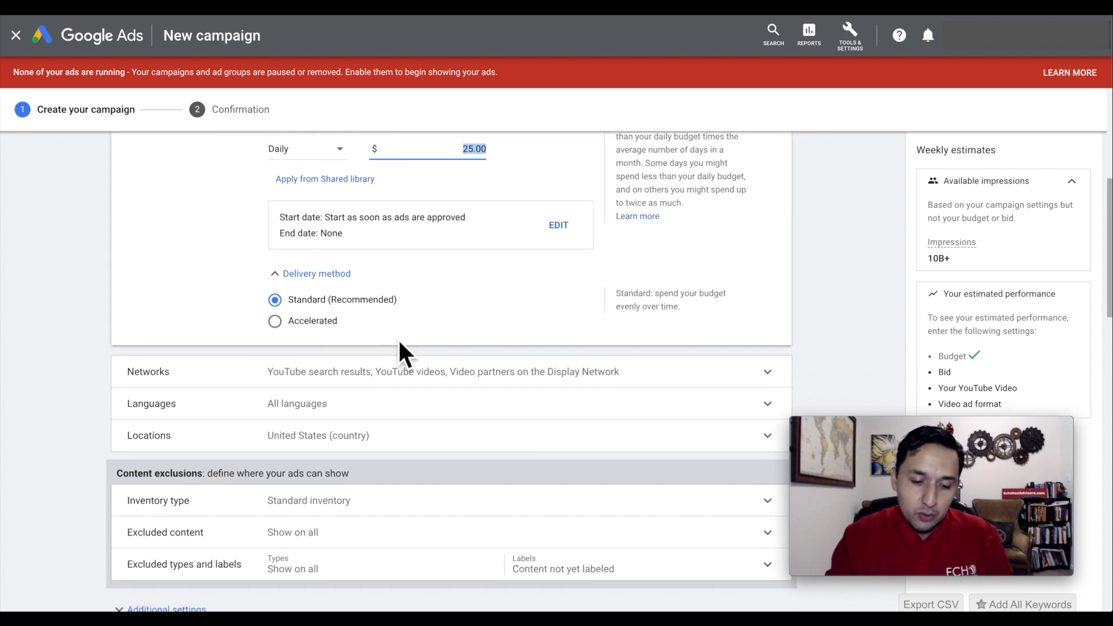
pyautogui.scroll(-2, 393, 339)
pyautogui.scroll(-1, 398, 348)
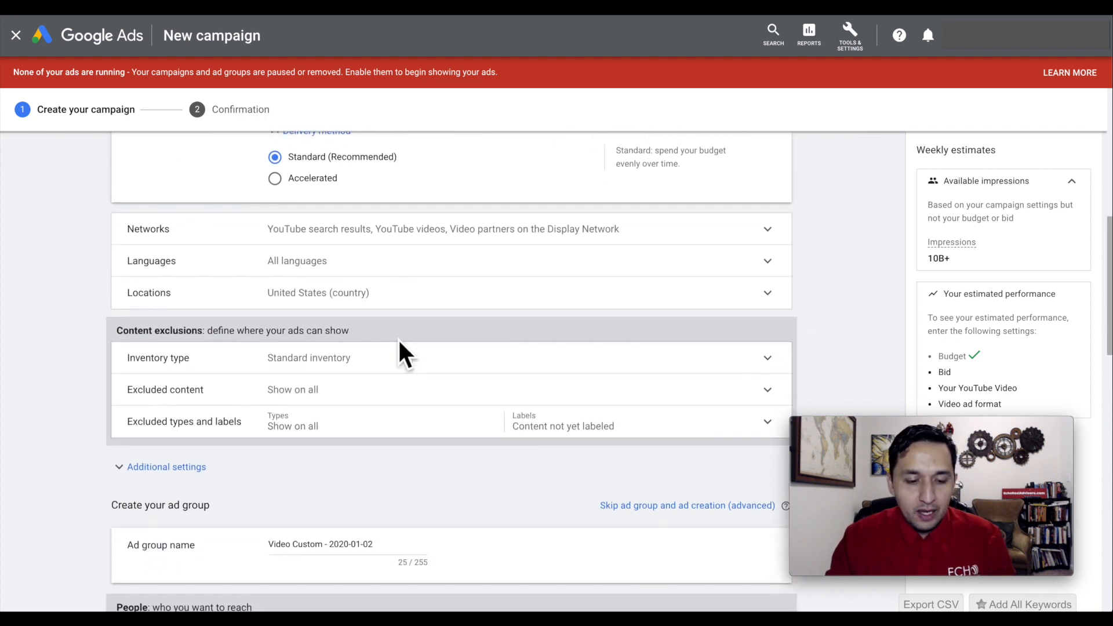
pyautogui.click(400, 231)
pyautogui.scroll(-1, 400, 232)
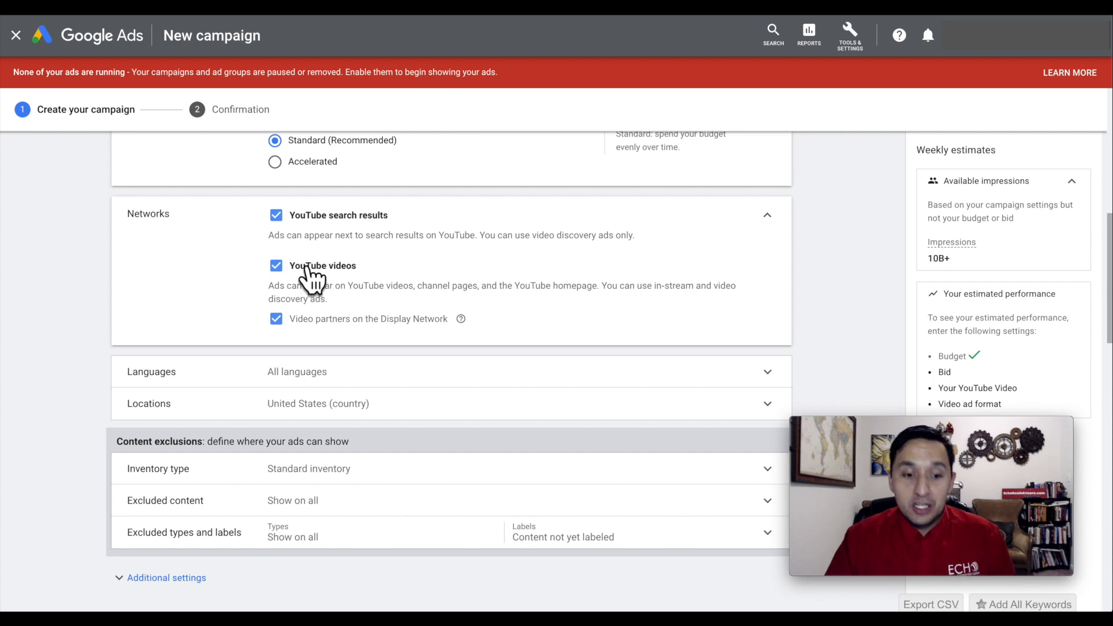
pyautogui.click(278, 214)
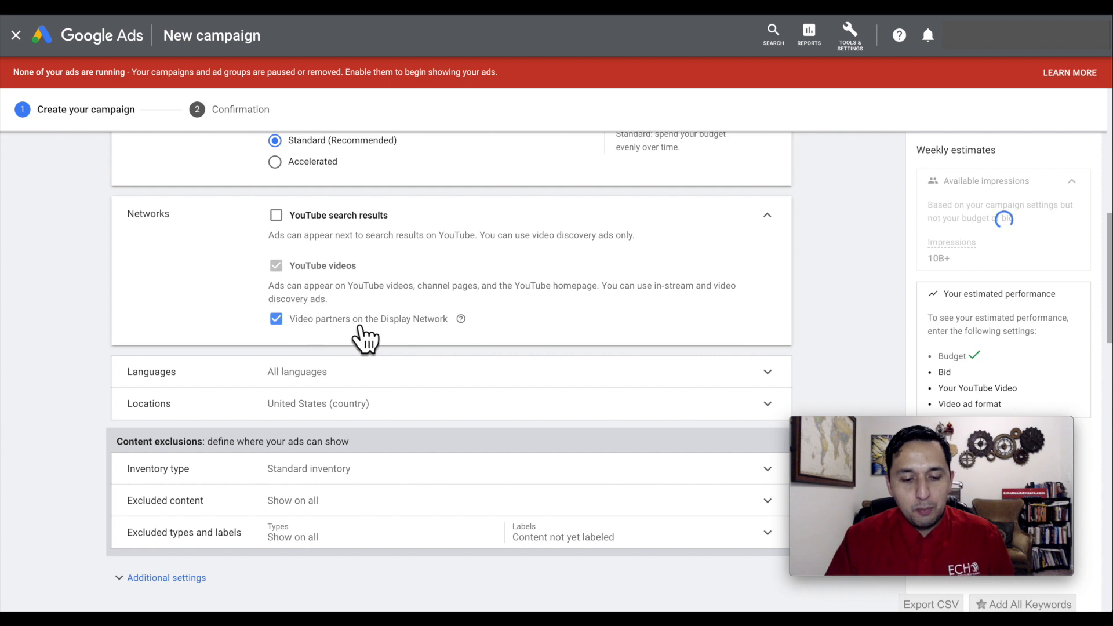
pyautogui.click(277, 323)
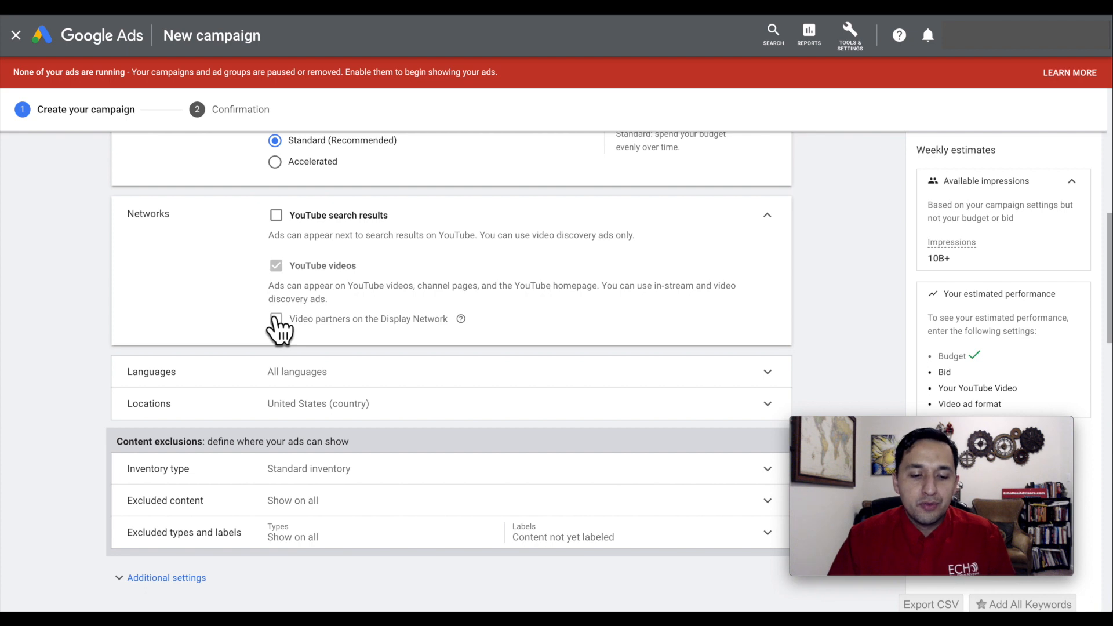
# Set the campaign's customer language to English.
pyautogui.scroll(-1, 280, 327)
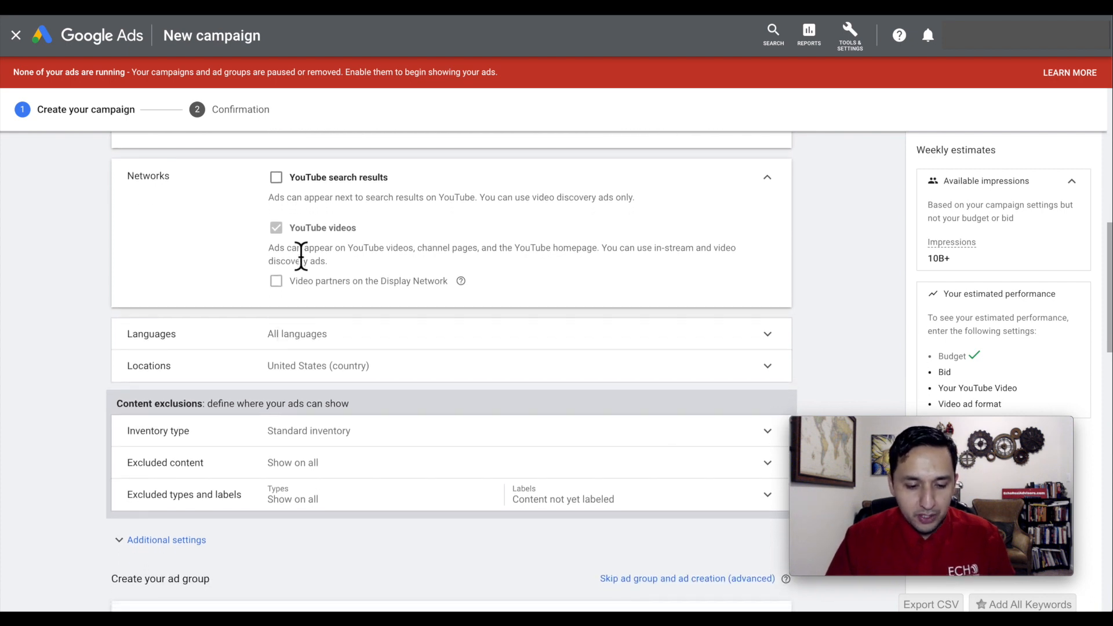
pyautogui.scroll(-1, 300, 256)
pyautogui.click(336, 299)
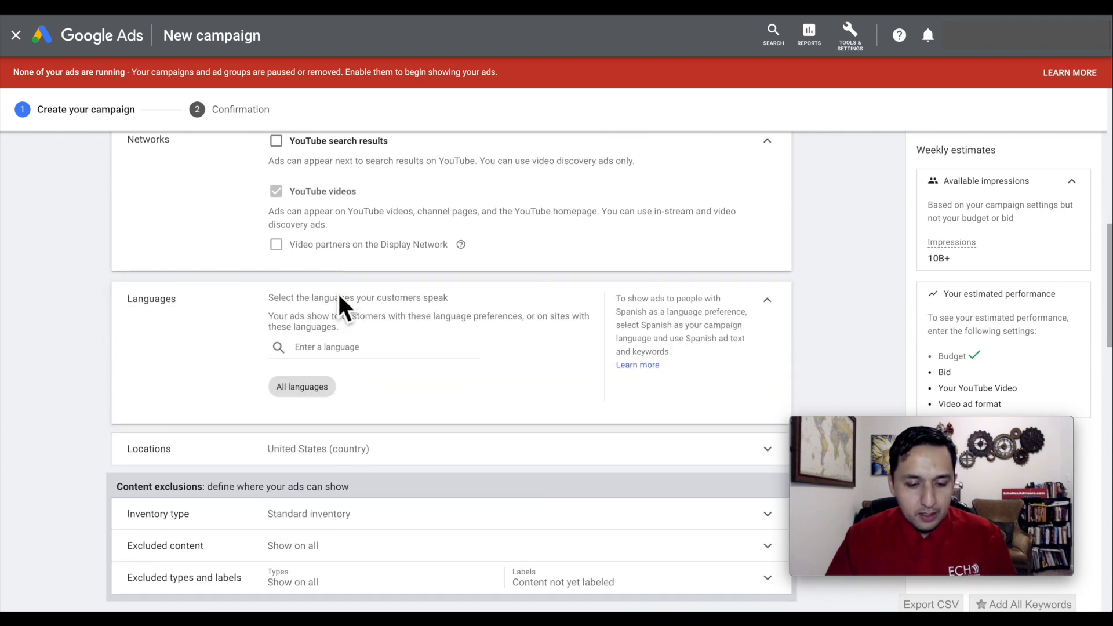
pyautogui.click(336, 347)
pyautogui.write('en')
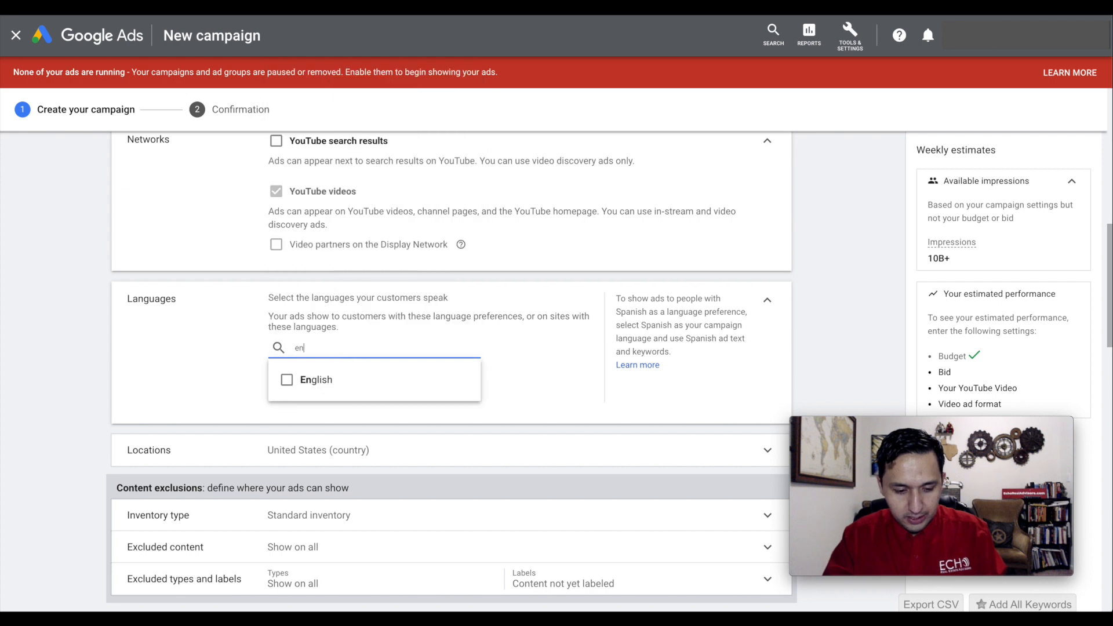
pyautogui.click(327, 384)
pyautogui.click(533, 374)
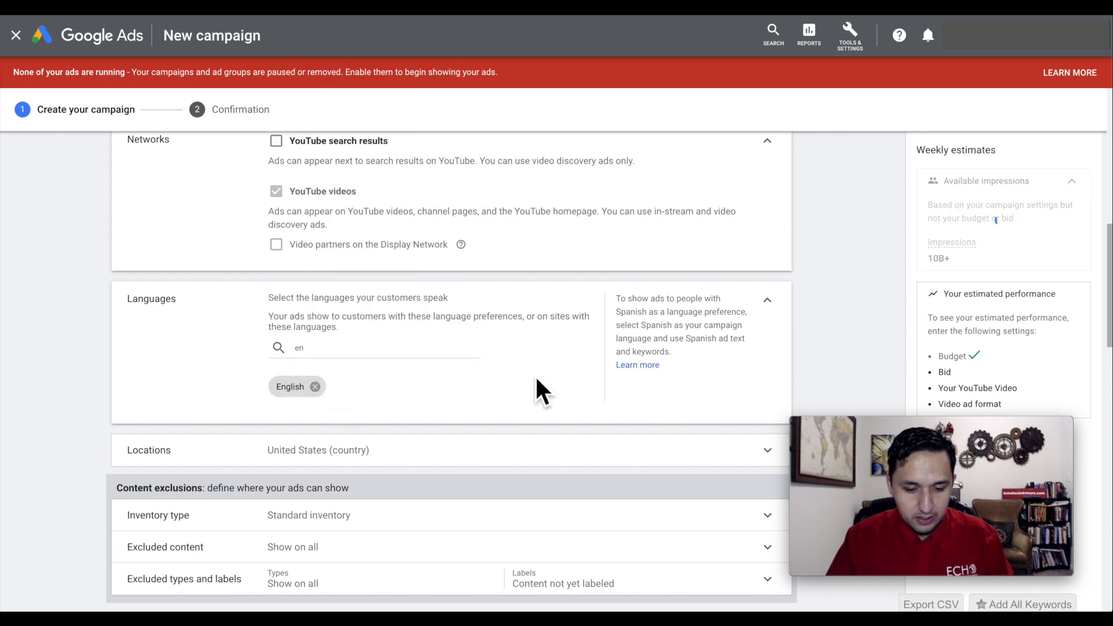
# Open the campaign's location targeting and search for "tarrant" as a location to target.
pyautogui.scroll(-2, 533, 374)
pyautogui.click(506, 345)
pyautogui.scroll(-2, 506, 345)
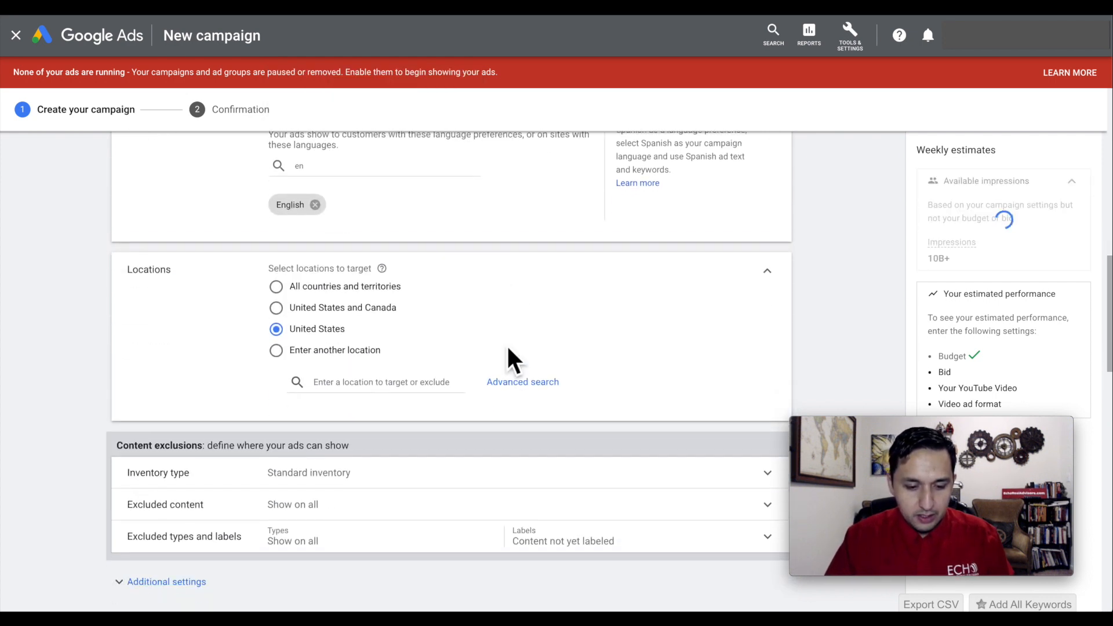
pyautogui.click(383, 374)
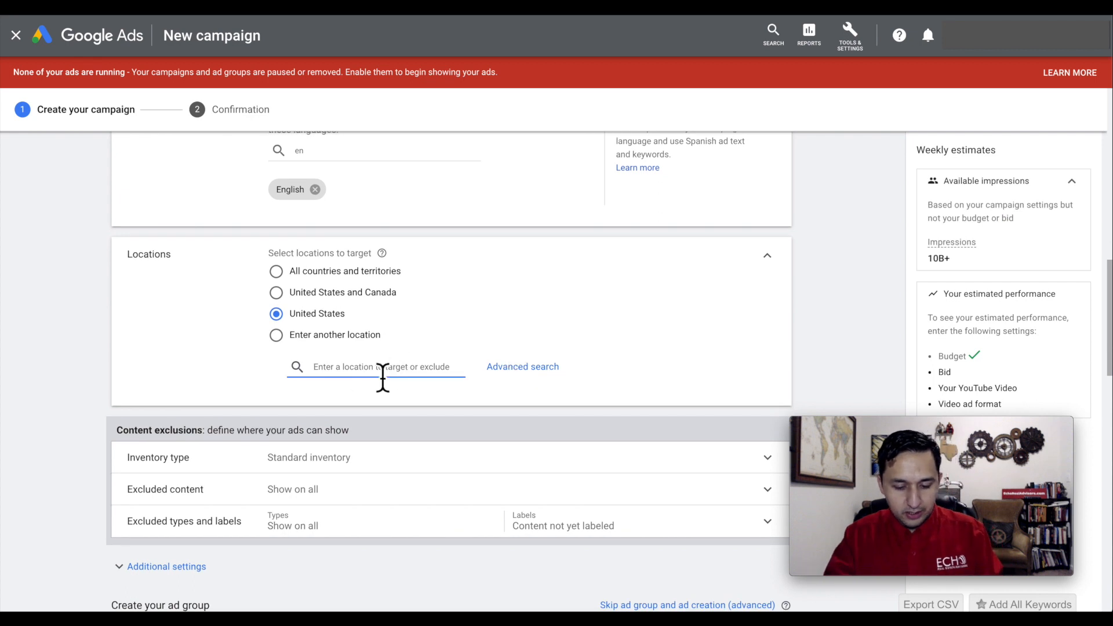
pyautogui.write('tarrant')
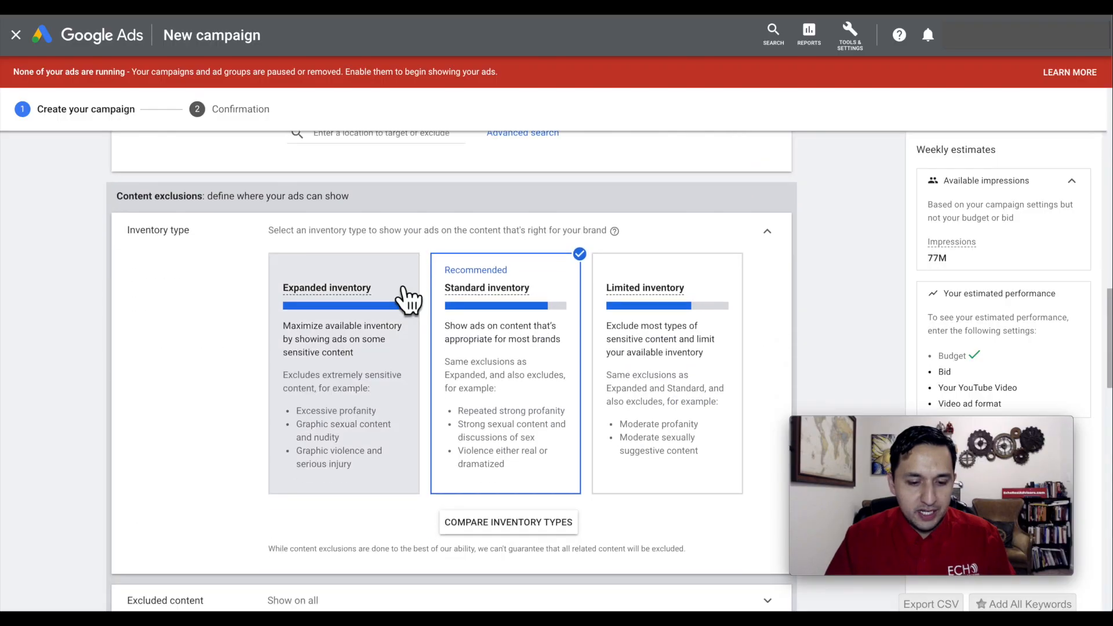
pyautogui.scroll(-1, 406, 290)
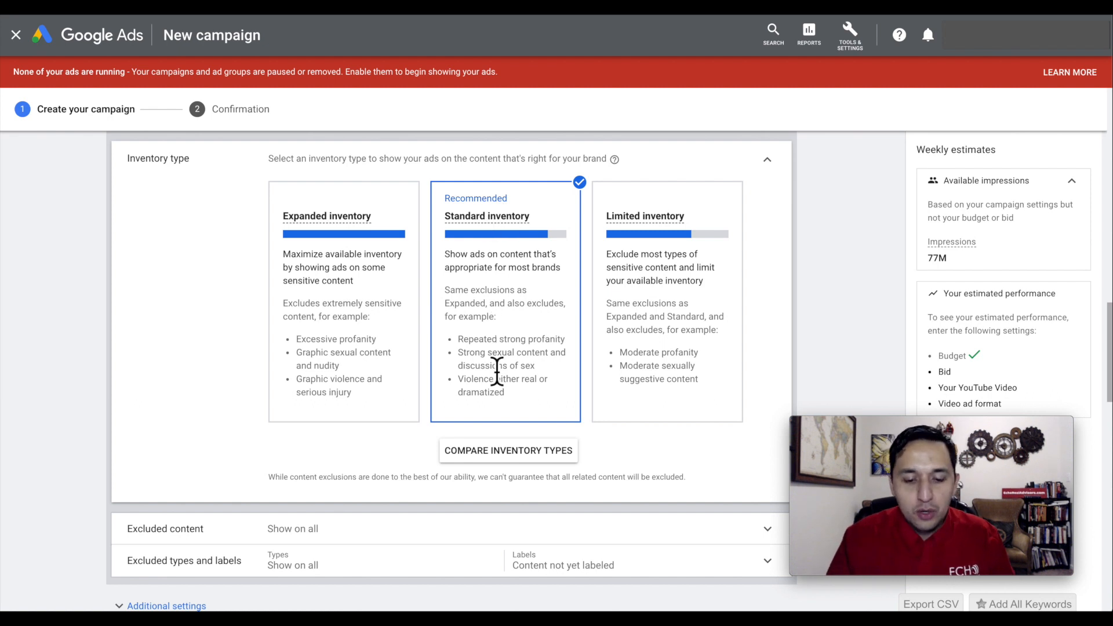
# Review the inventory types and the sensitive content categories offered under Excluded content.
pyautogui.scroll(-1, 497, 371)
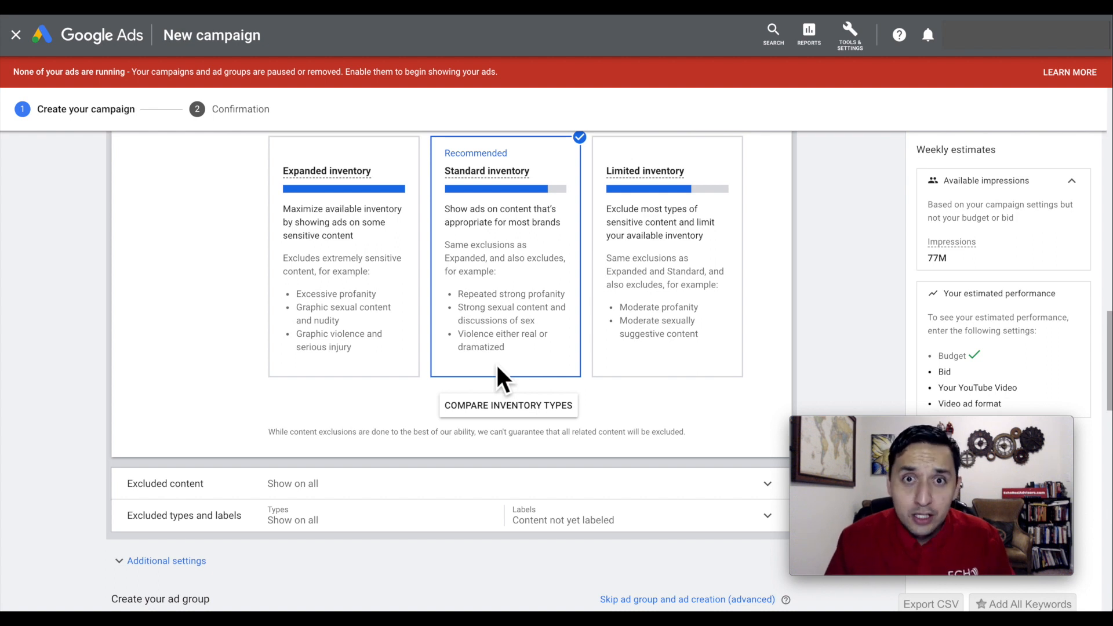
pyautogui.scroll(-2, 496, 365)
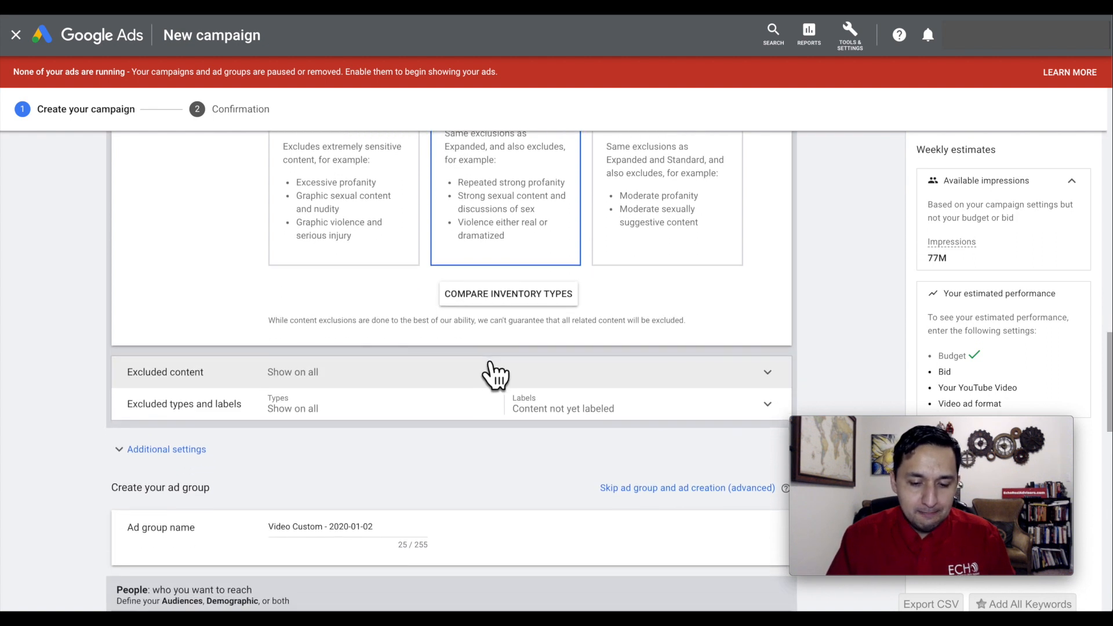
pyautogui.scroll(-1, 494, 374)
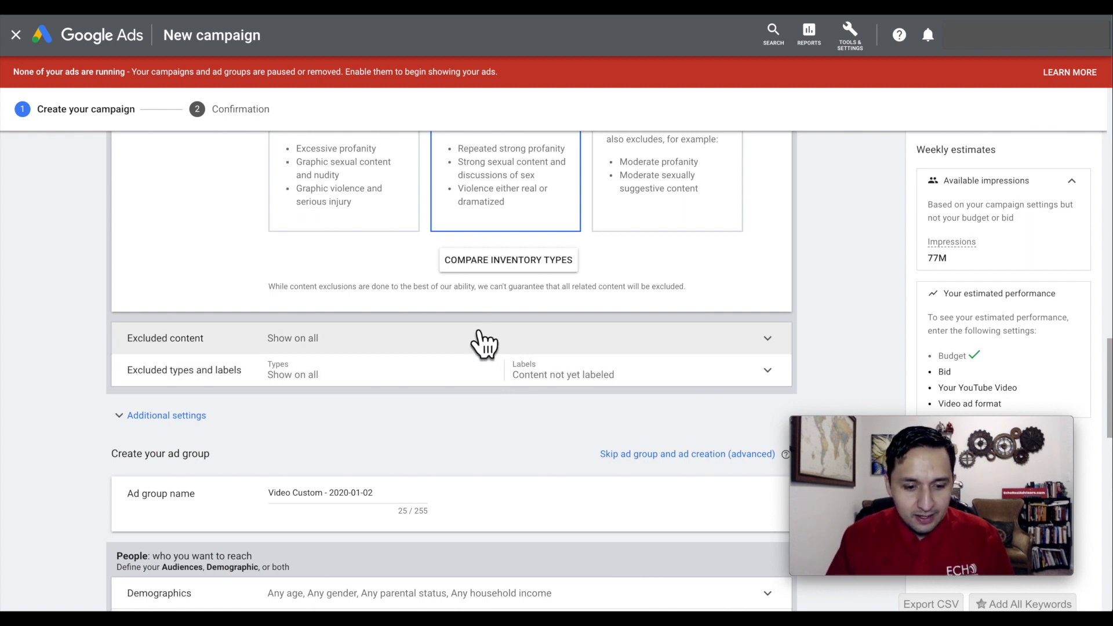
pyautogui.scroll(4, 485, 342)
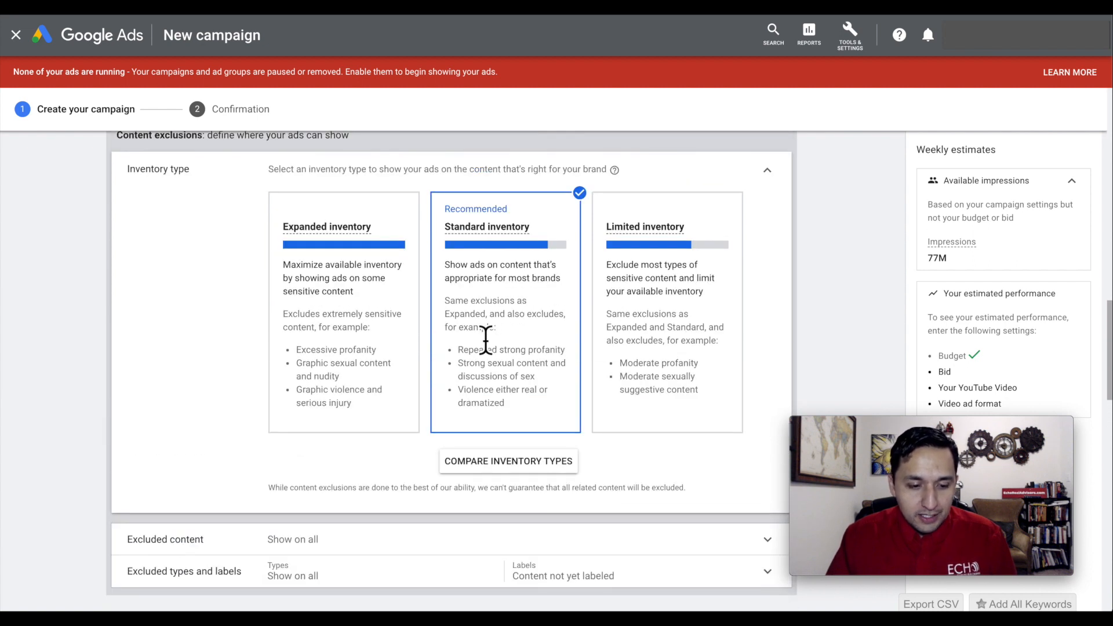
pyautogui.scroll(-3, 208, 378)
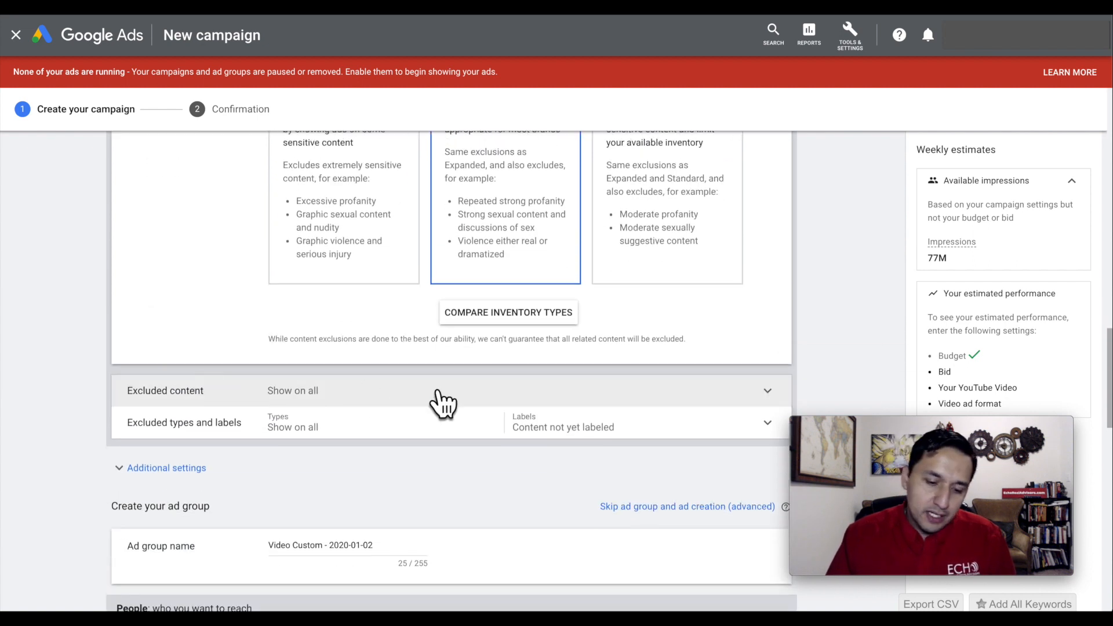
pyautogui.click(442, 400)
pyautogui.scroll(-1, 445, 396)
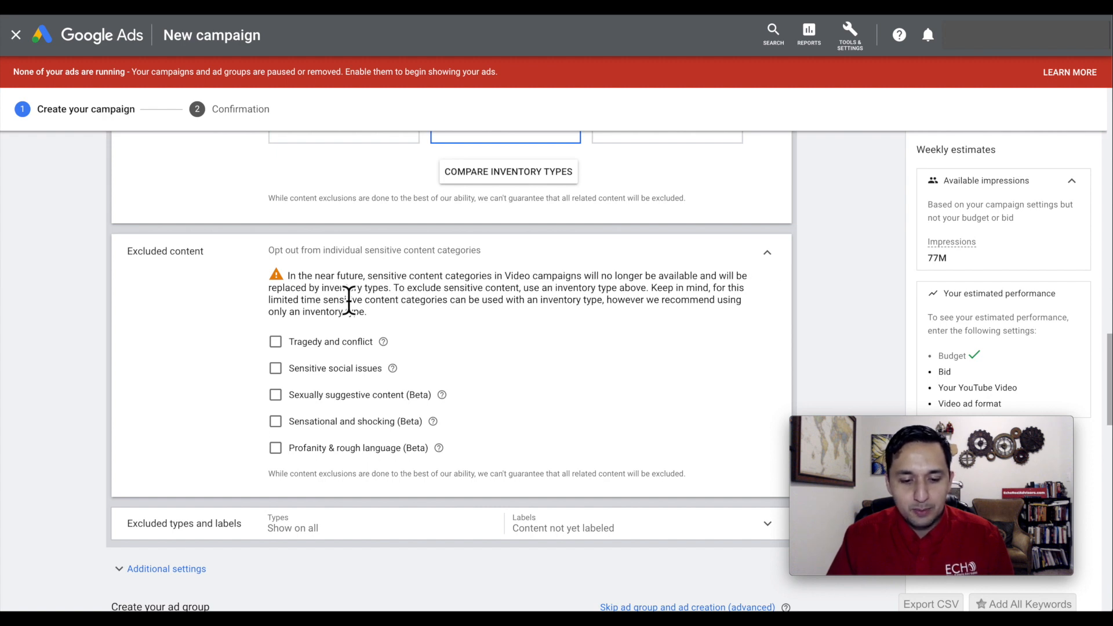
pyautogui.scroll(6, 348, 295)
pyautogui.scroll(-7, 171, 357)
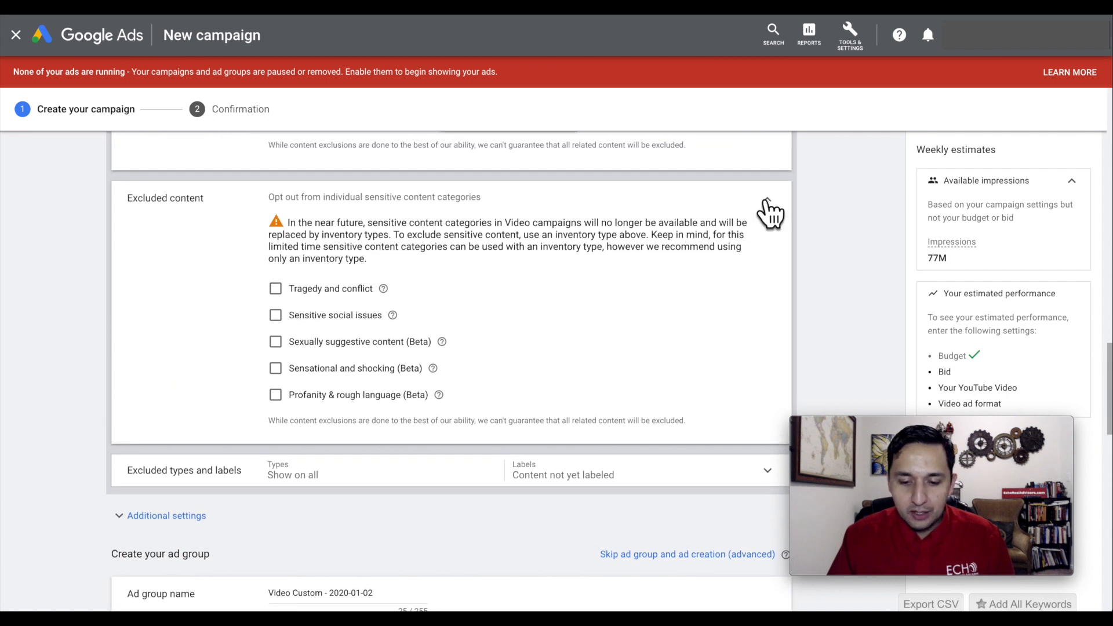
pyautogui.click(767, 199)
pyautogui.scroll(7, 771, 208)
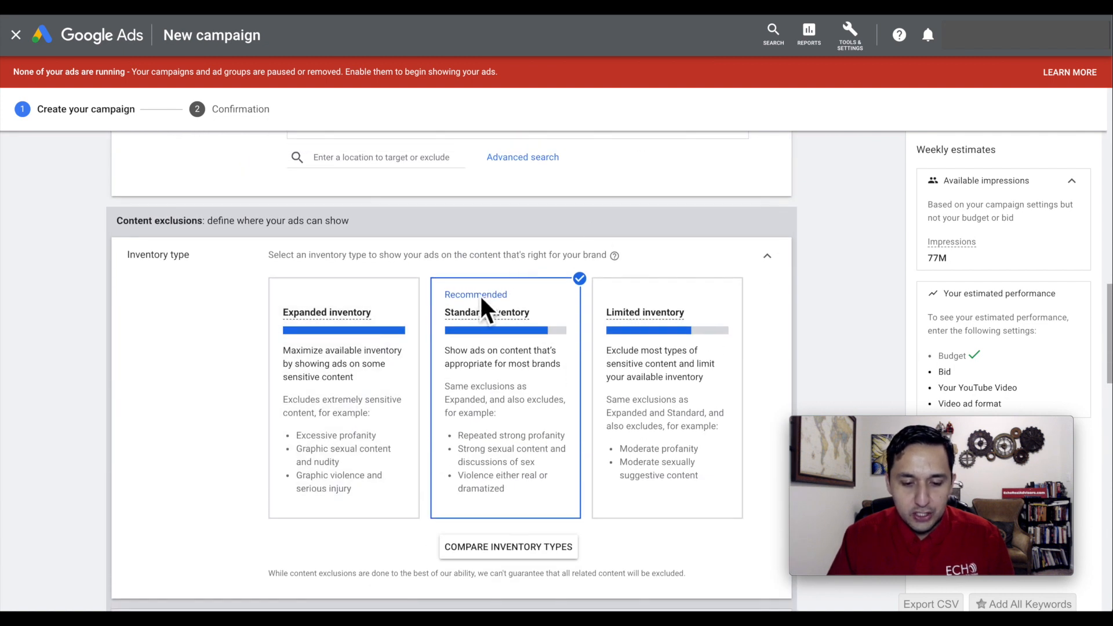
# Exclude embedded videos and live streaming videos under the campaign's excluded types and labels.
pyautogui.scroll(-3, 348, 472)
pyautogui.scroll(-4, 348, 472)
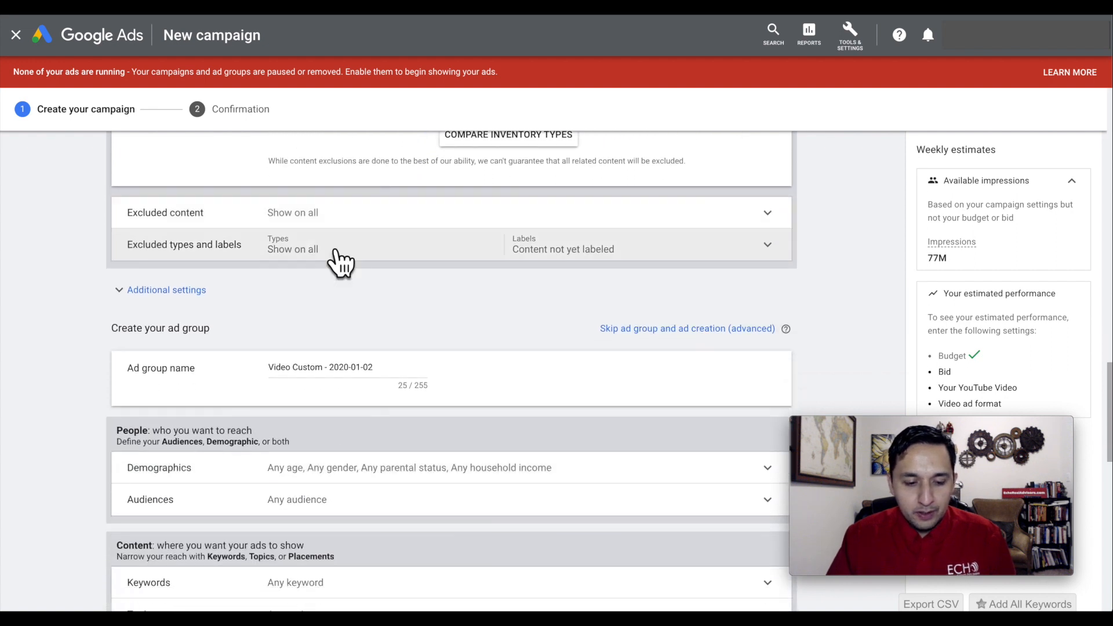
pyautogui.click(339, 255)
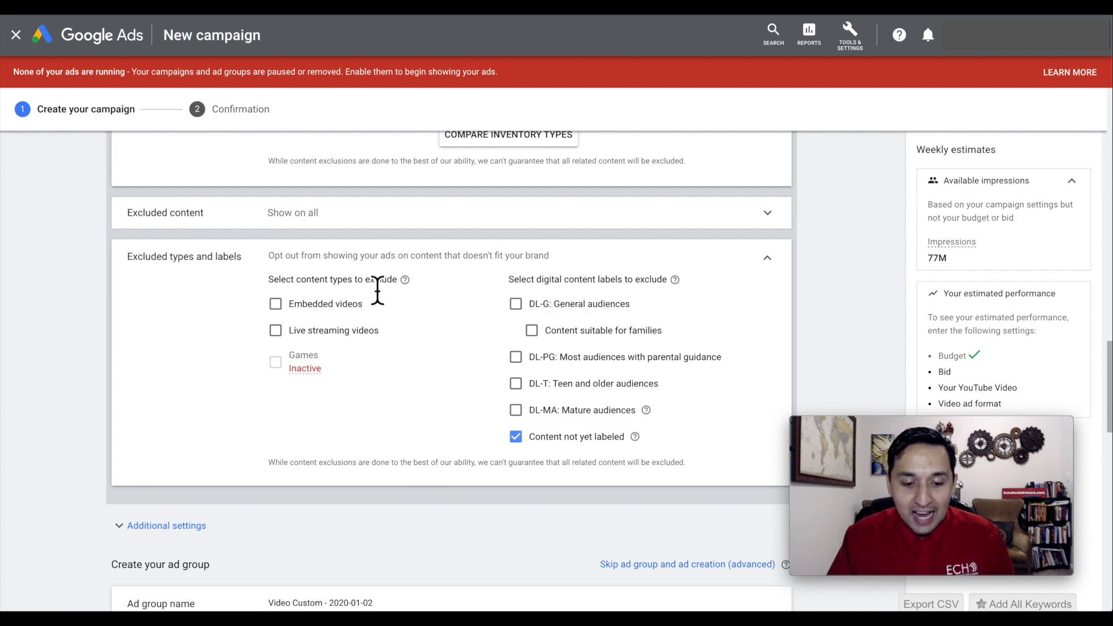
pyautogui.click(275, 305)
pyautogui.click(276, 331)
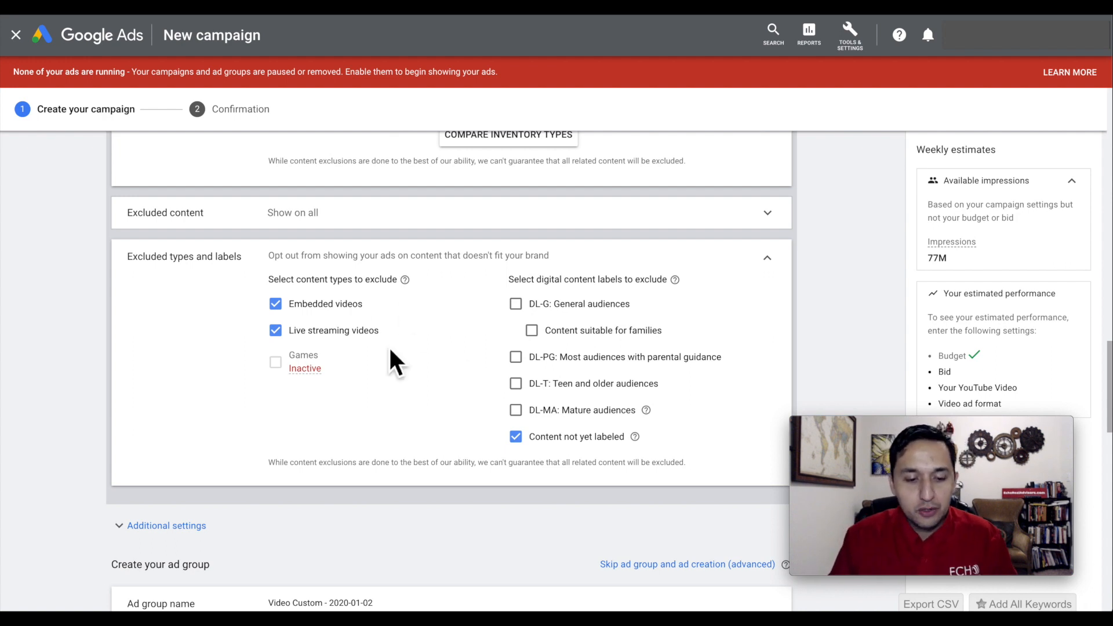
# Expand the campaign's additional settings and its Selective Optimization options, and look at the account tools.
pyautogui.scroll(-1, 391, 351)
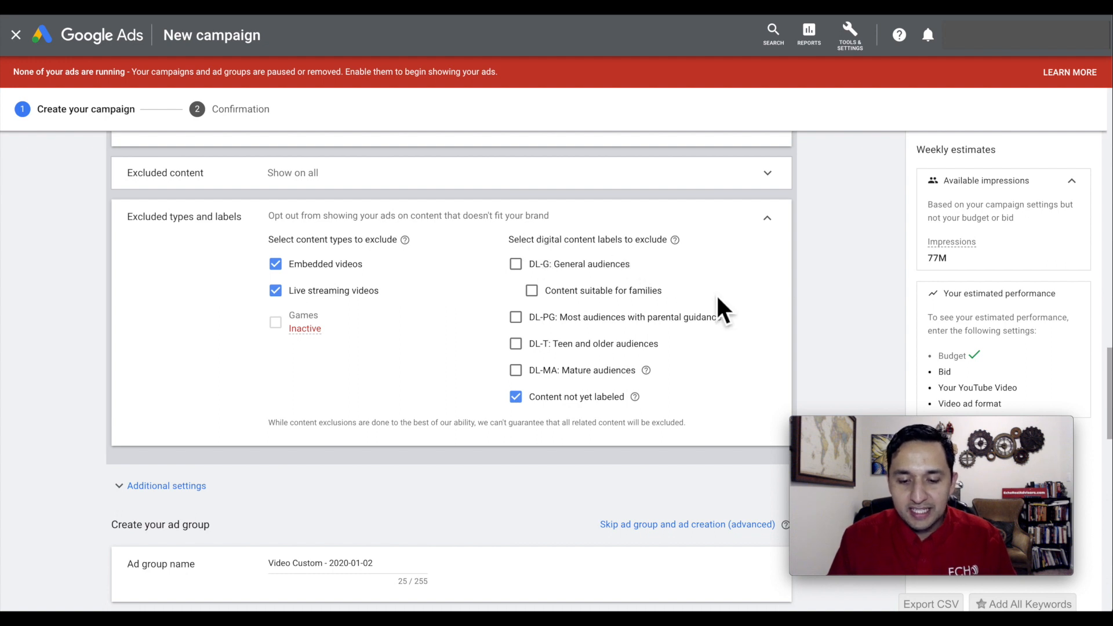
pyautogui.scroll(-1, 729, 367)
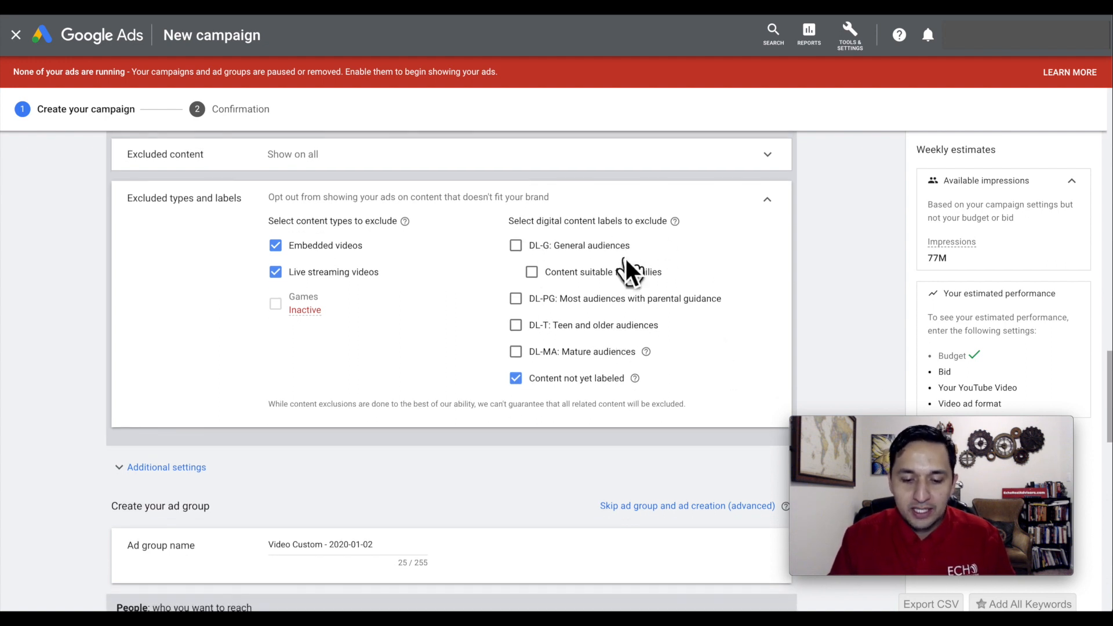
pyautogui.scroll(-5, 569, 432)
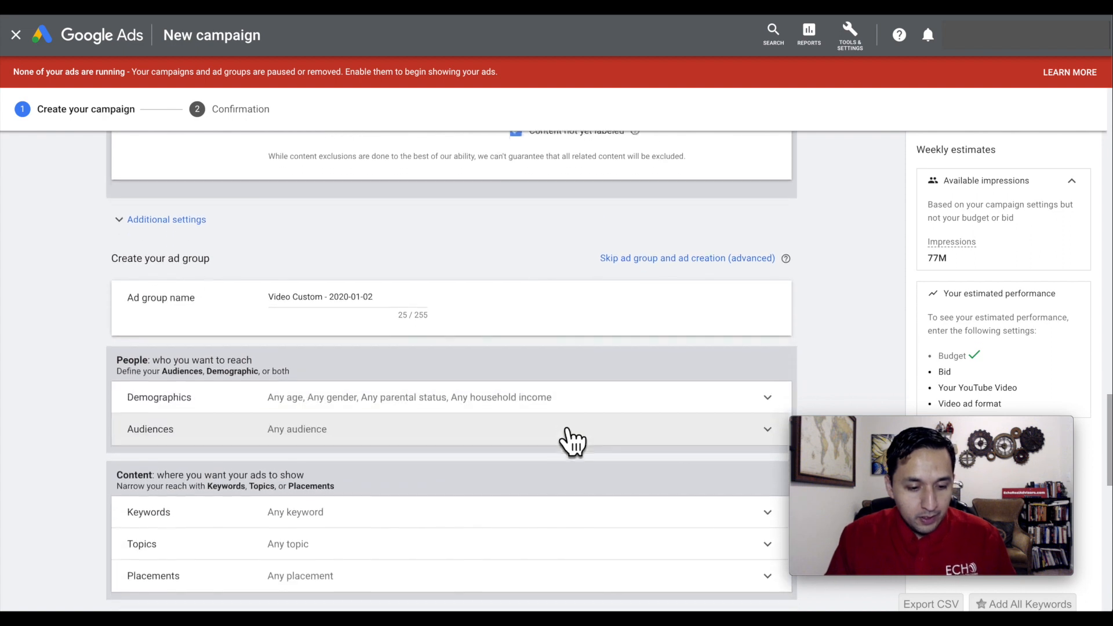
pyautogui.click(153, 219)
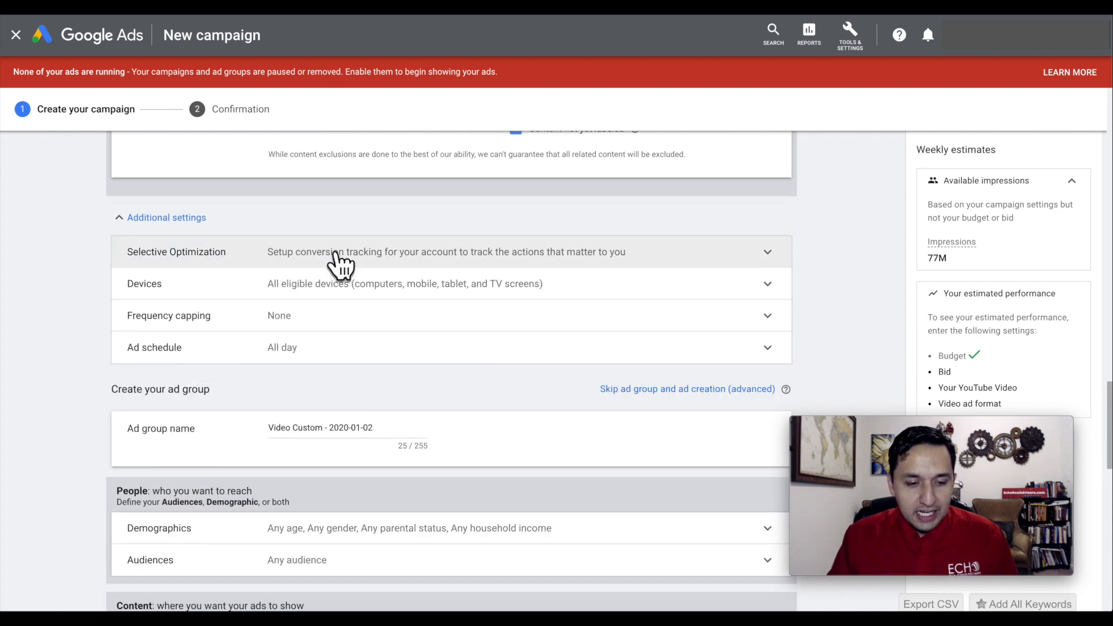
pyautogui.scroll(-1, 337, 253)
pyautogui.click(408, 217)
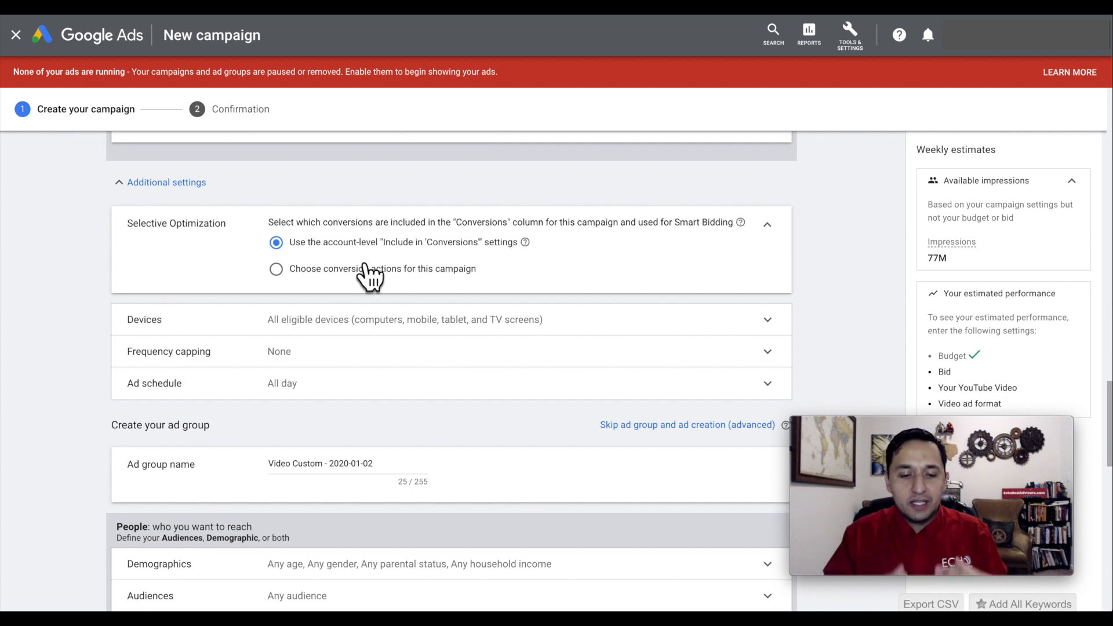
pyautogui.click(850, 36)
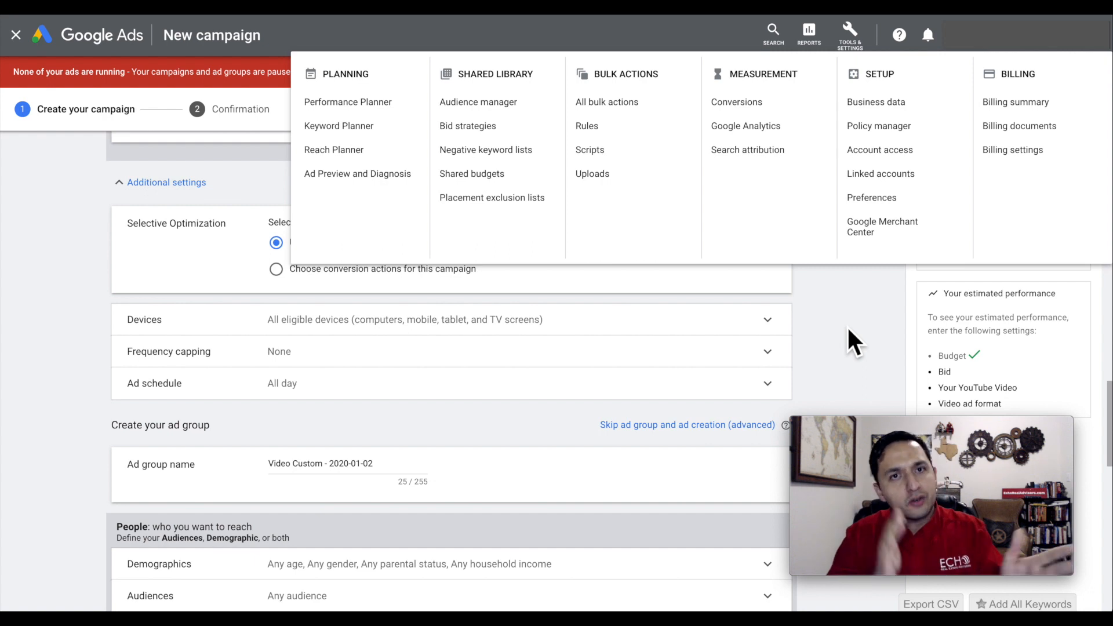
# Try specific targeting for devices in the campaign's device settings and collapse them.
pyautogui.click(283, 323)
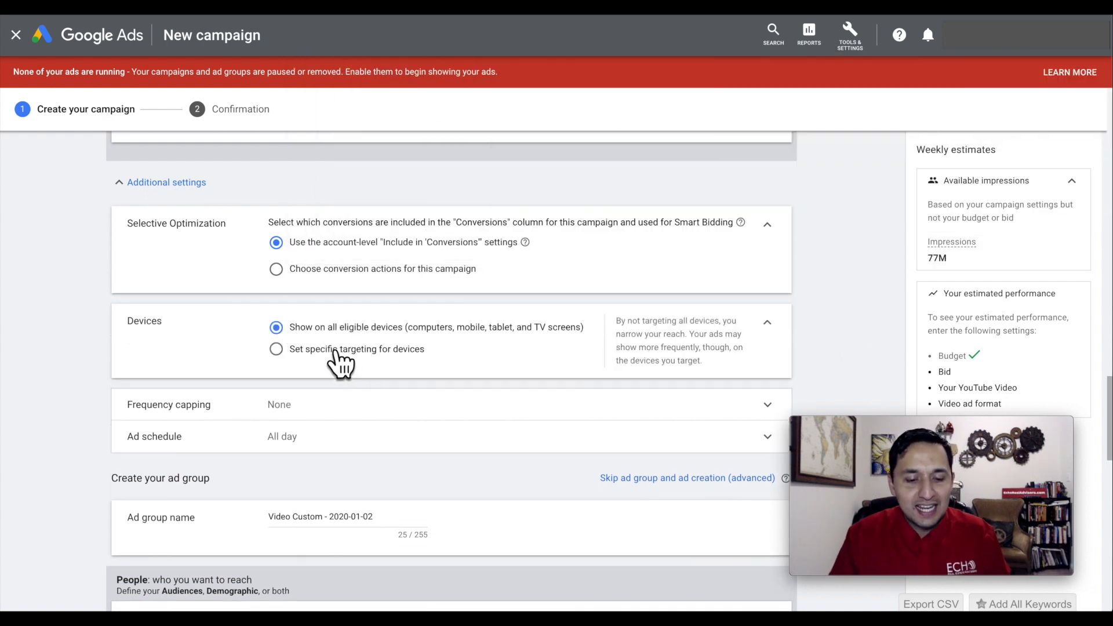
pyautogui.click(336, 350)
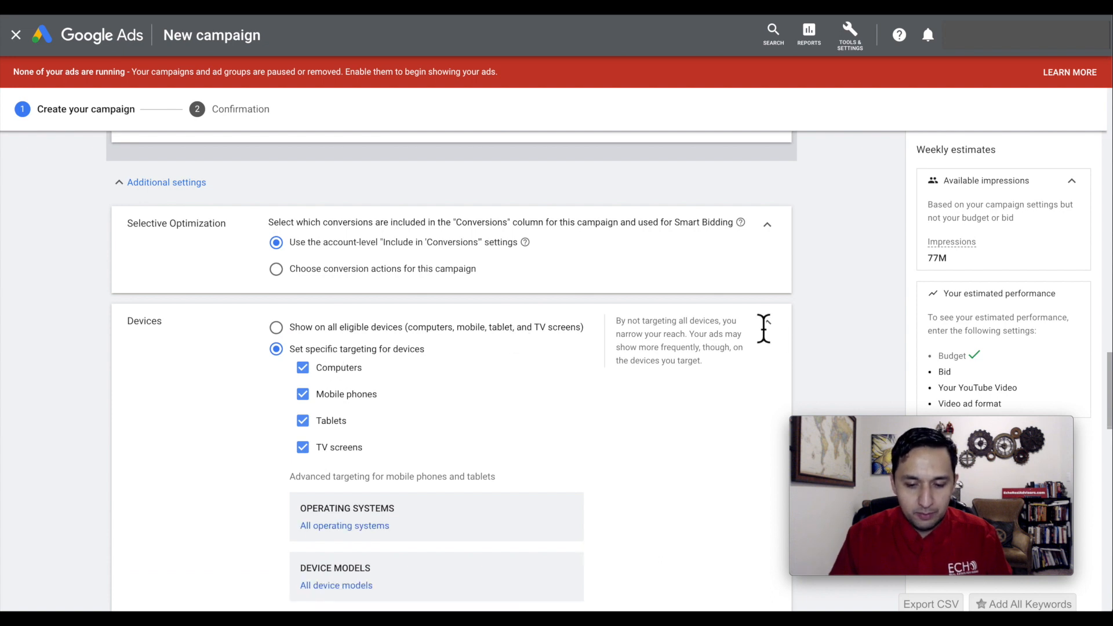
pyautogui.click(768, 322)
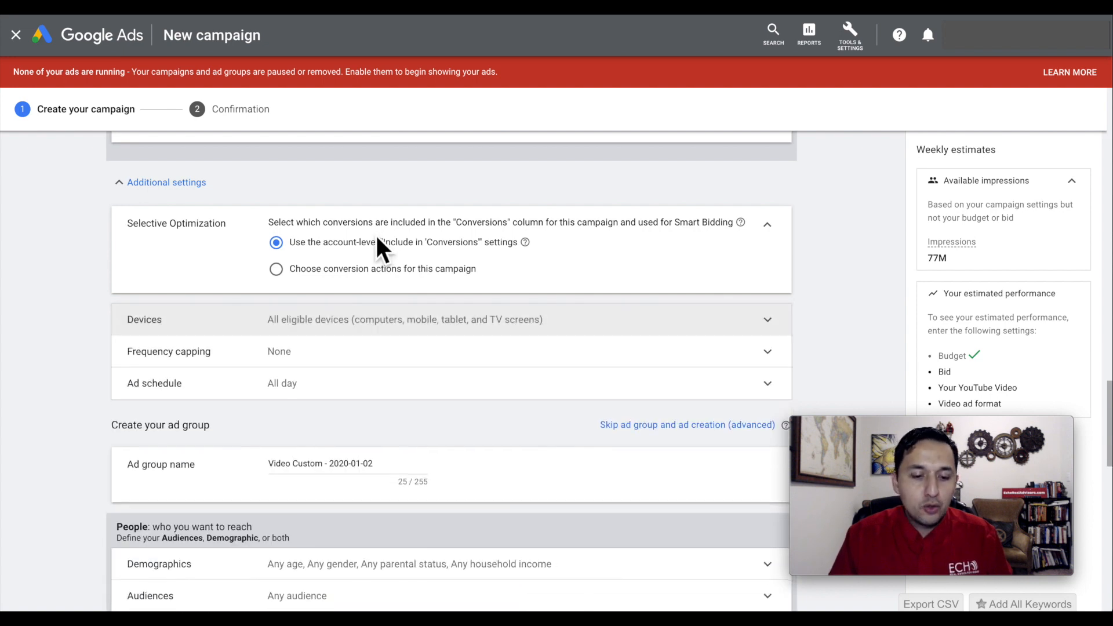
# Try choosing conversion actions for this campaign, browse the available actions, and cancel without selecting any.
pyautogui.click(316, 273)
pyautogui.click(353, 293)
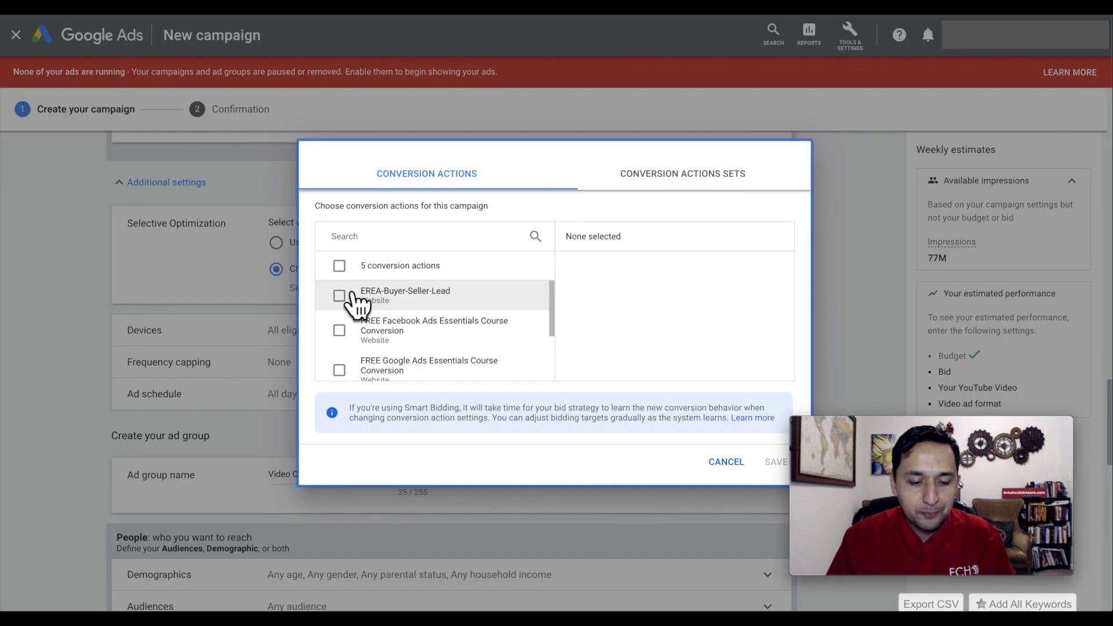
pyautogui.scroll(-3, 455, 351)
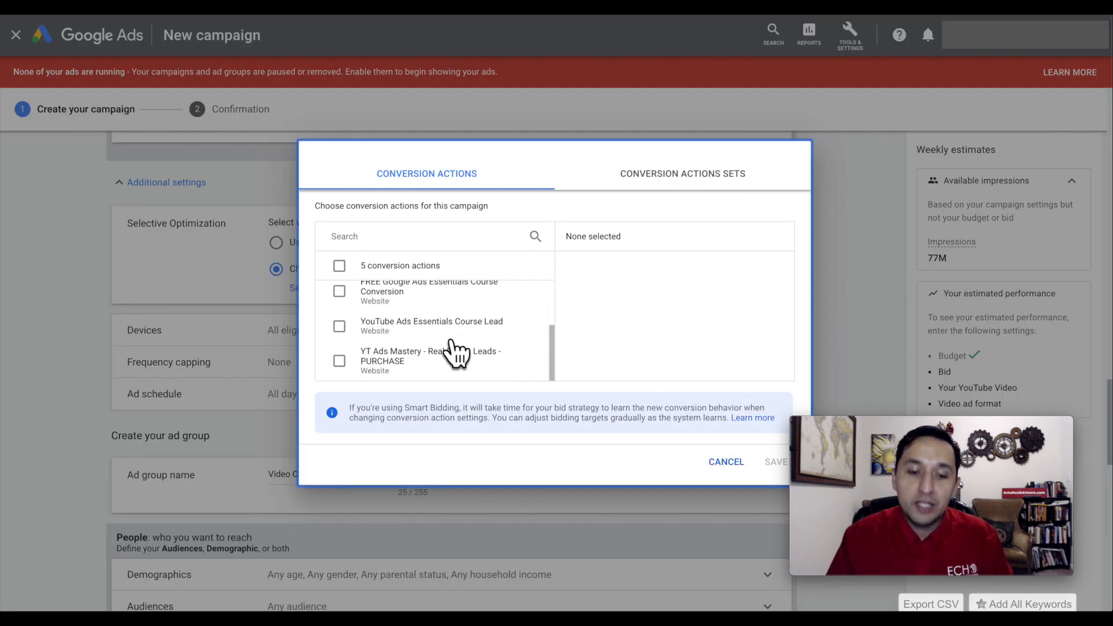
pyautogui.scroll(3, 455, 351)
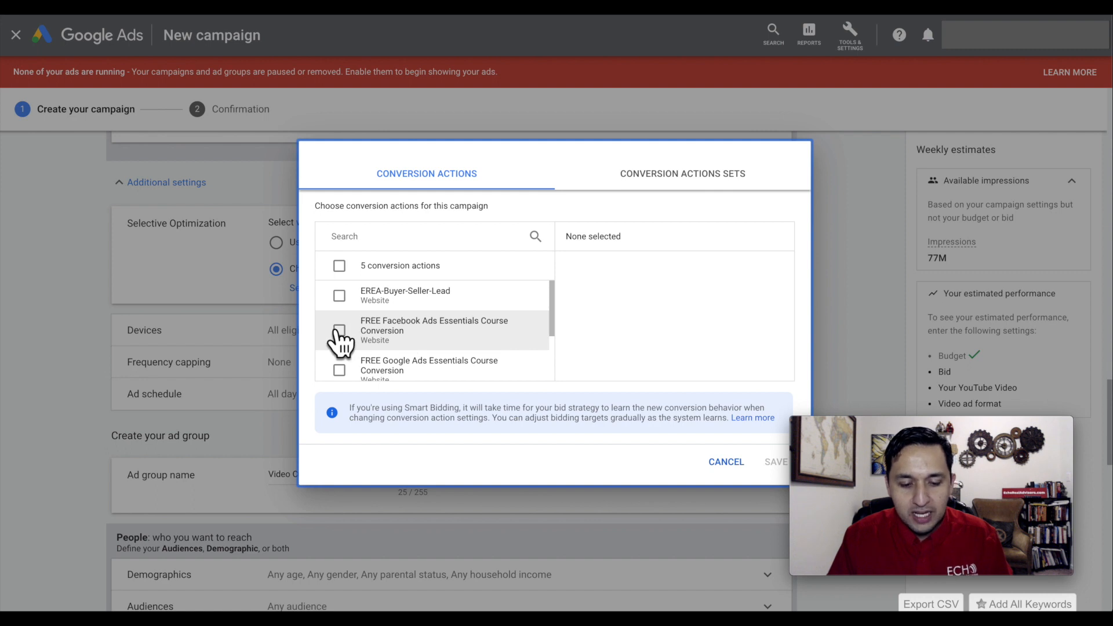
pyautogui.scroll(-1, 406, 360)
pyautogui.scroll(-1, 448, 370)
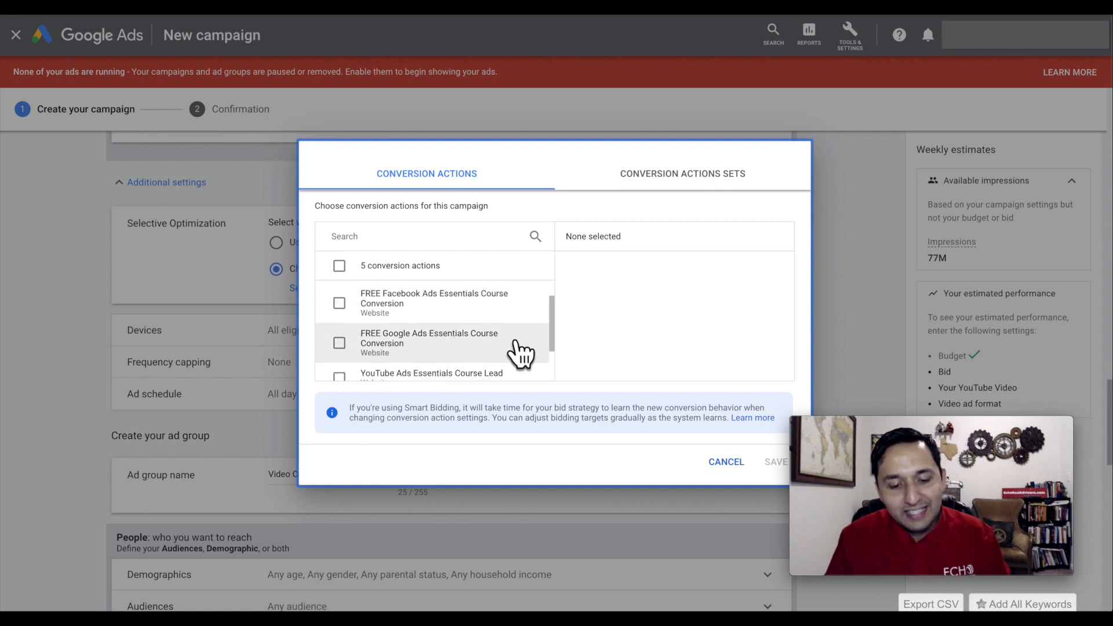
pyautogui.click(722, 464)
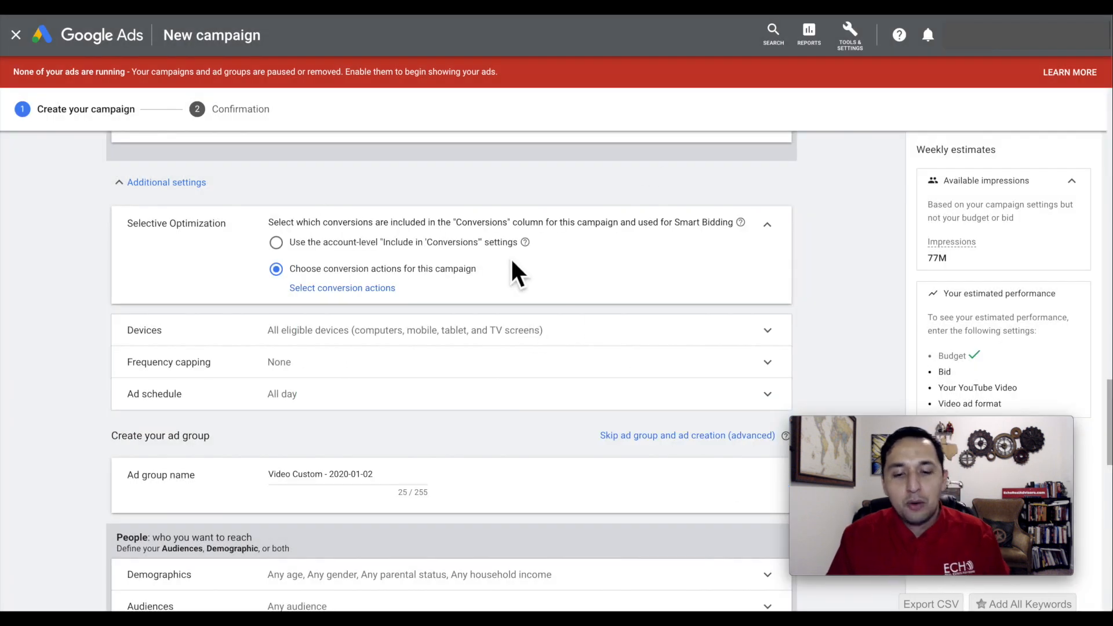
# Find Conversions among the measurement tools, and set Selective Optimization to the account-level "Include in 'Conversions'" settings.
pyautogui.click(851, 35)
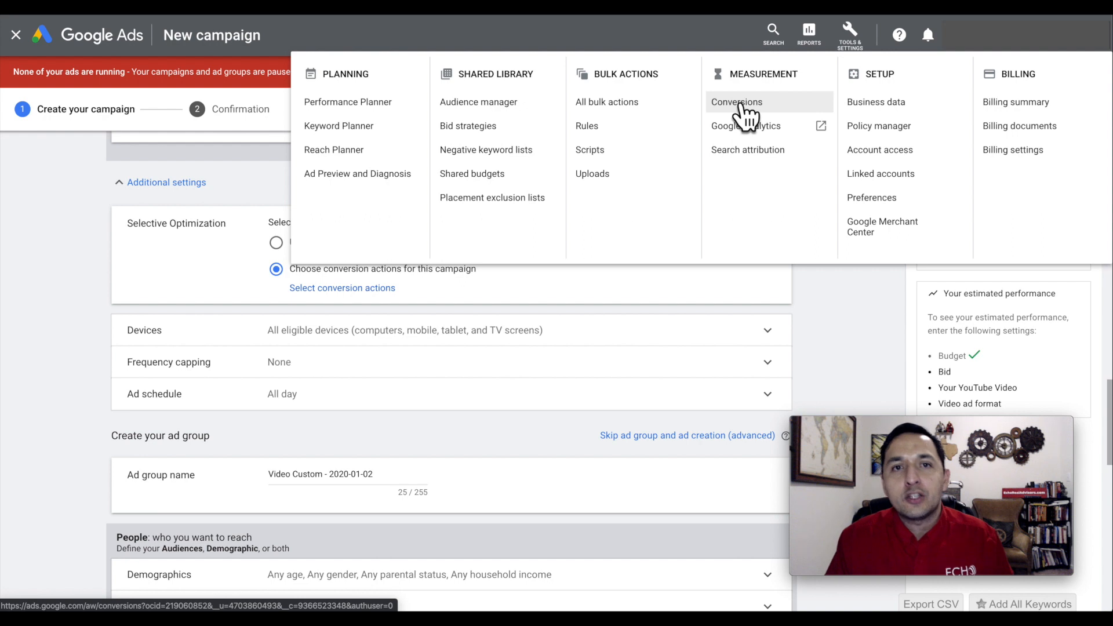
pyautogui.click(840, 284)
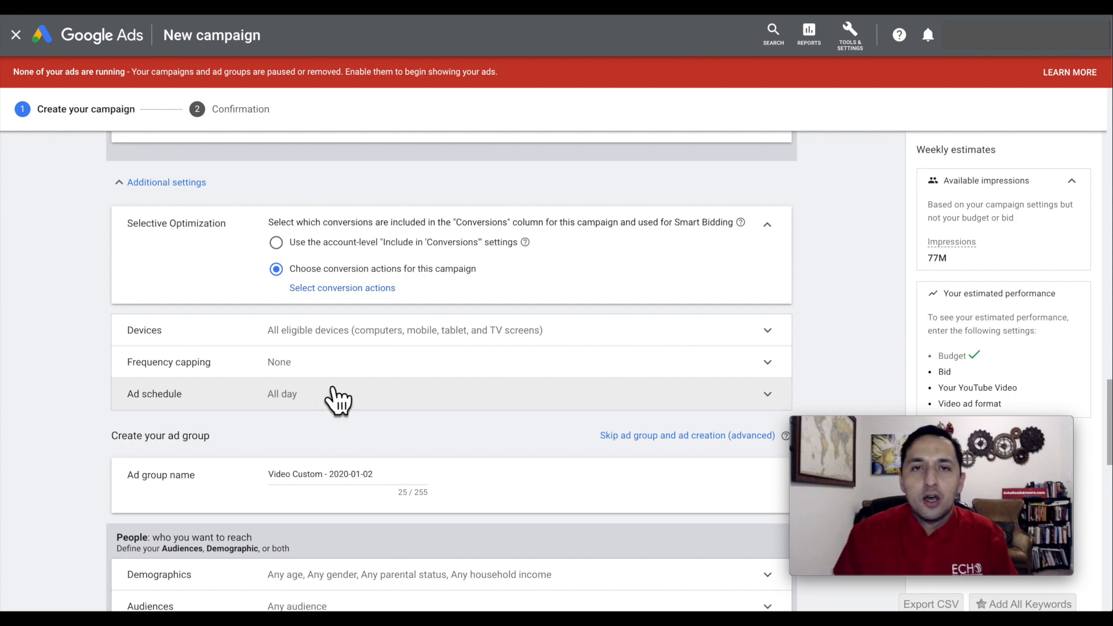
pyautogui.click(276, 243)
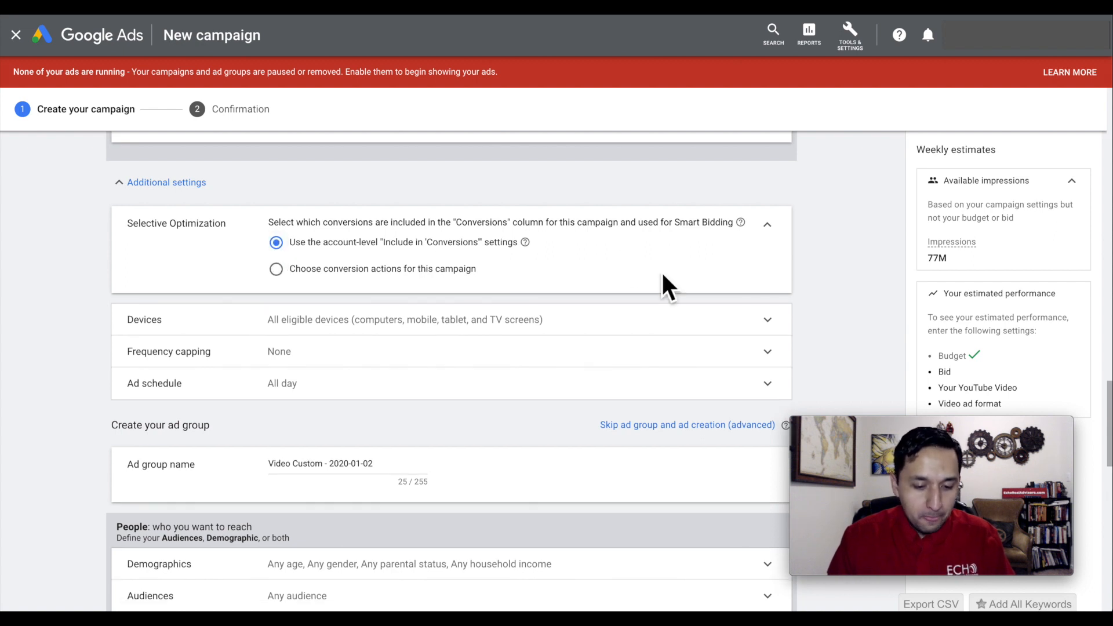
pyautogui.scroll(-1, 664, 284)
pyautogui.click(771, 174)
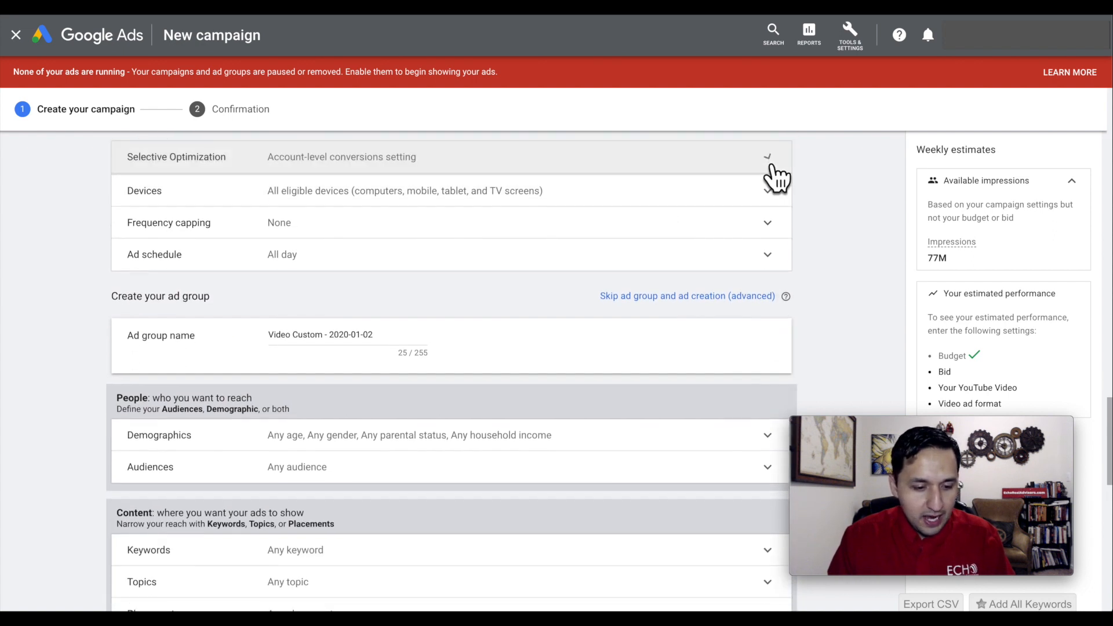
# Set specific device targeting to computers, mobile phones and tablets, excluding TV screens.
pyautogui.click(355, 202)
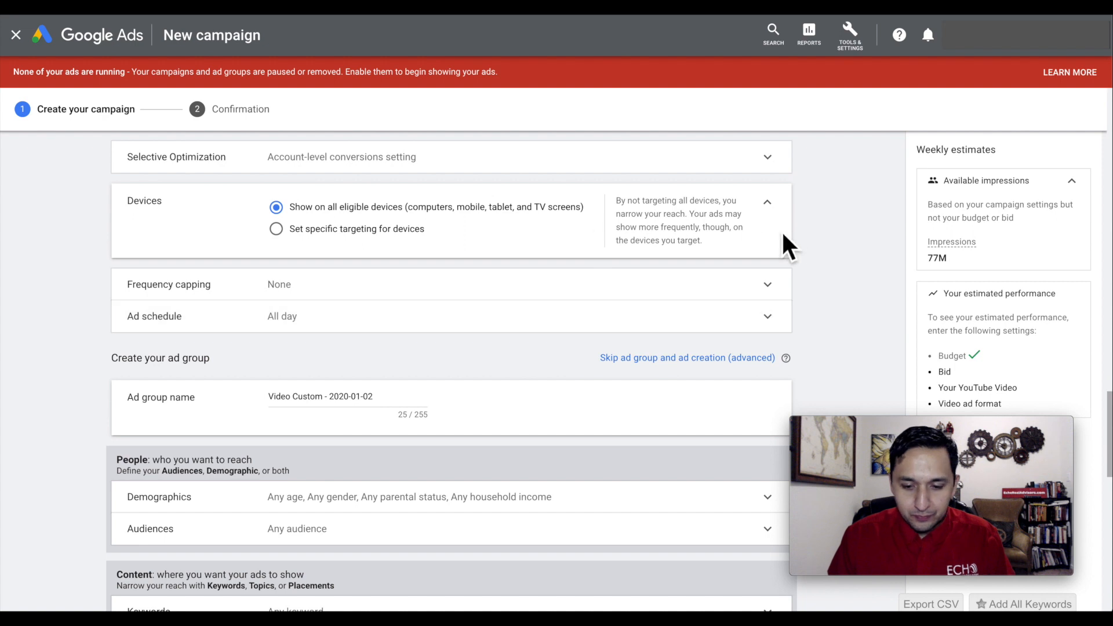
pyautogui.click(344, 231)
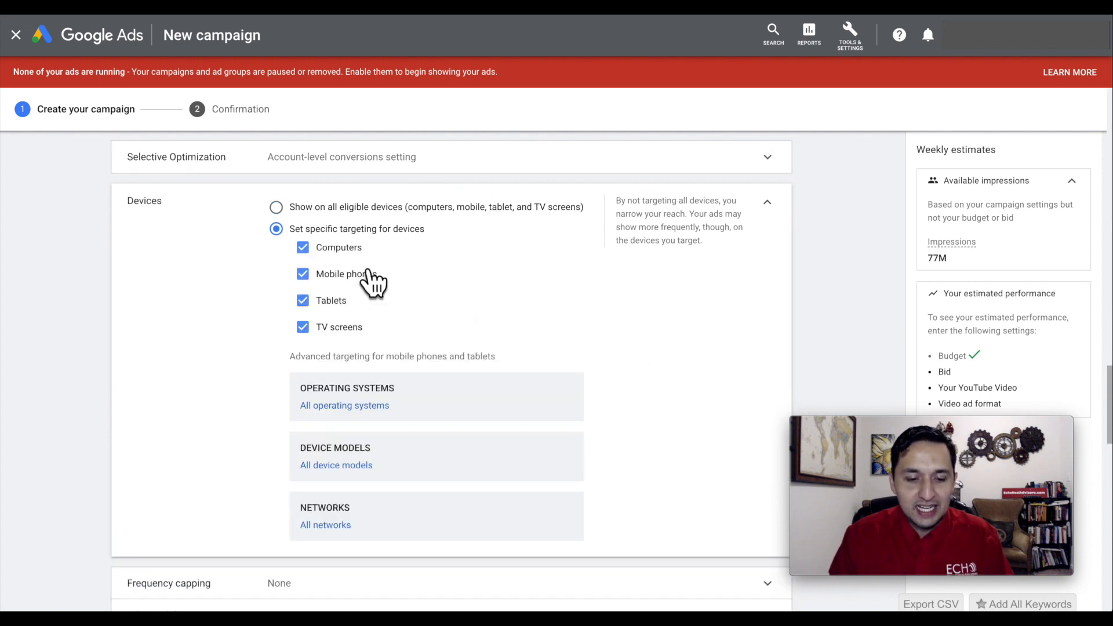
pyautogui.scroll(-1, 502, 280)
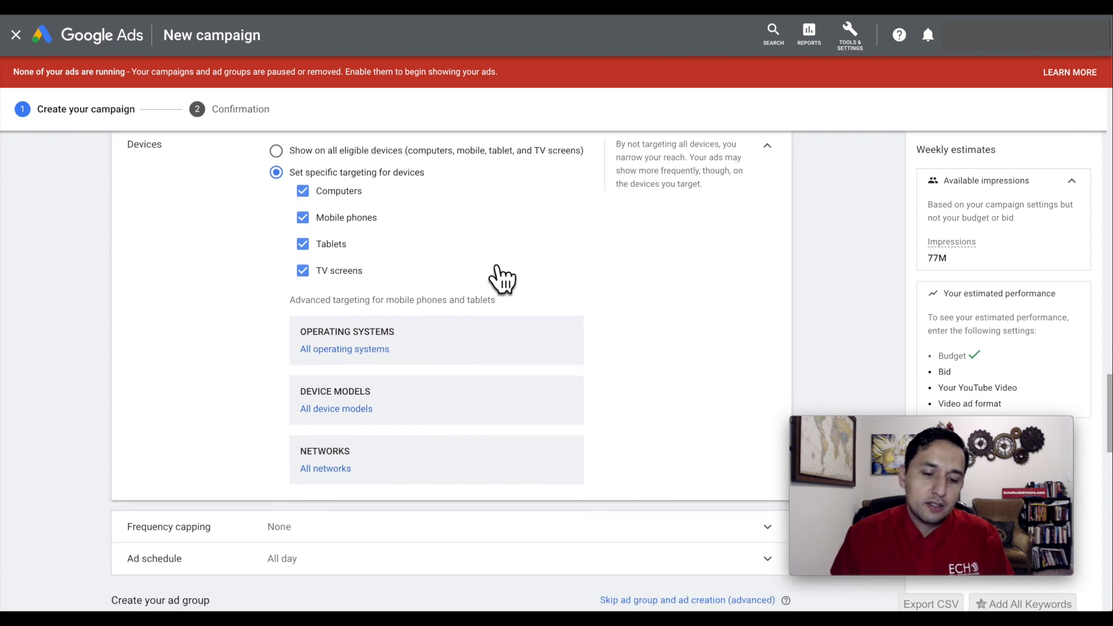
pyautogui.click(303, 271)
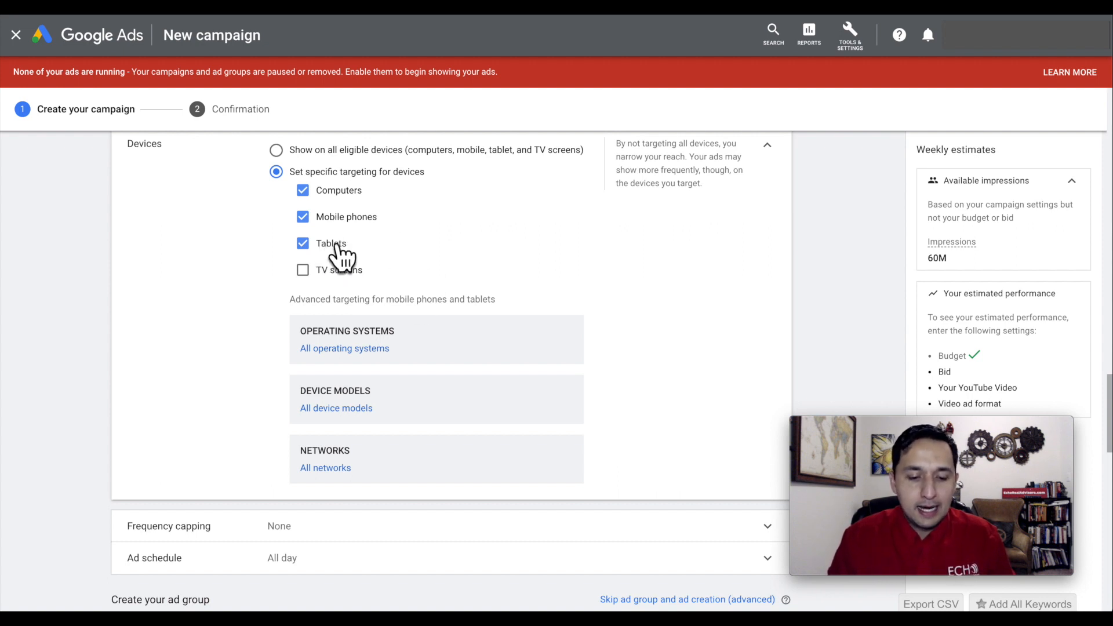
pyautogui.click(768, 149)
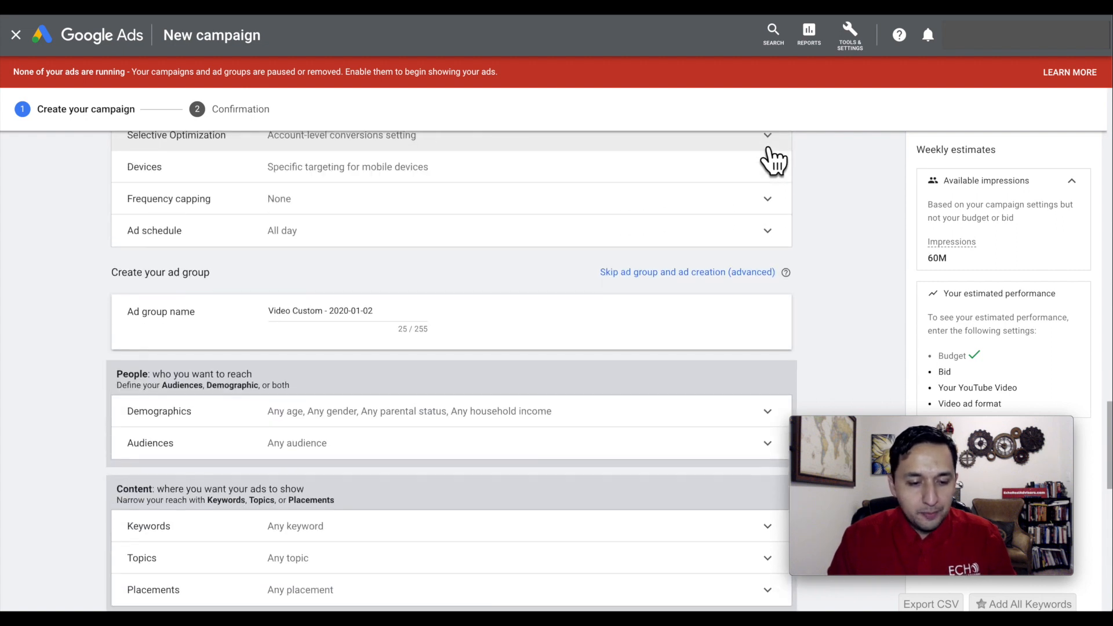
# Review the frequency capping and ad schedule options, and collapse the campaign's additional settings.
pyautogui.click(357, 203)
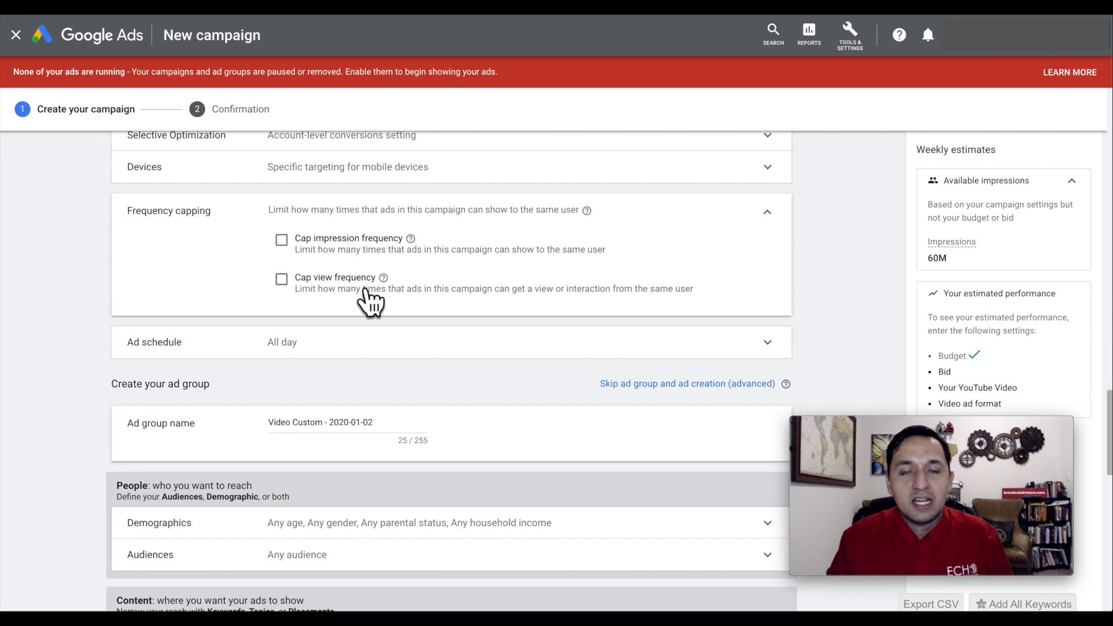
pyautogui.click(773, 220)
pyautogui.scroll(-1, 815, 220)
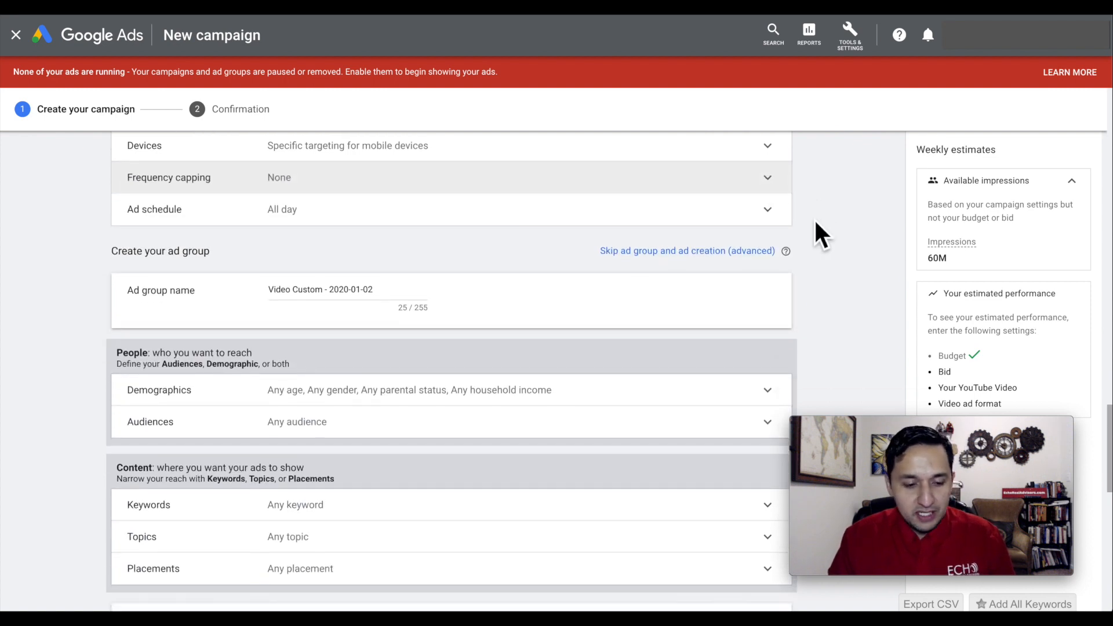
pyautogui.click(312, 212)
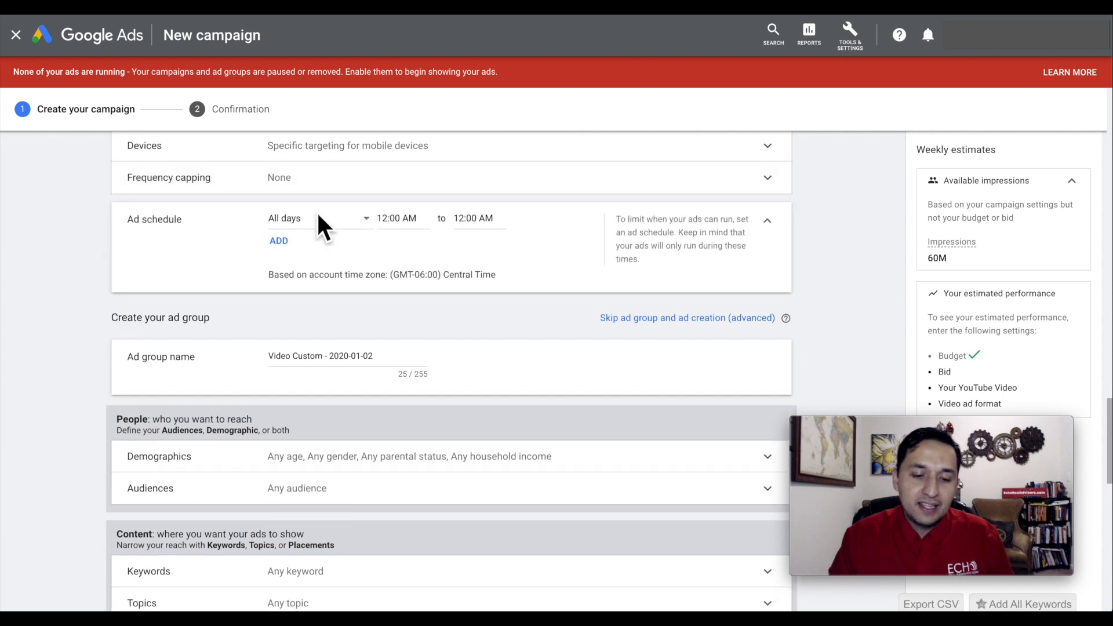
pyautogui.scroll(3, 478, 298)
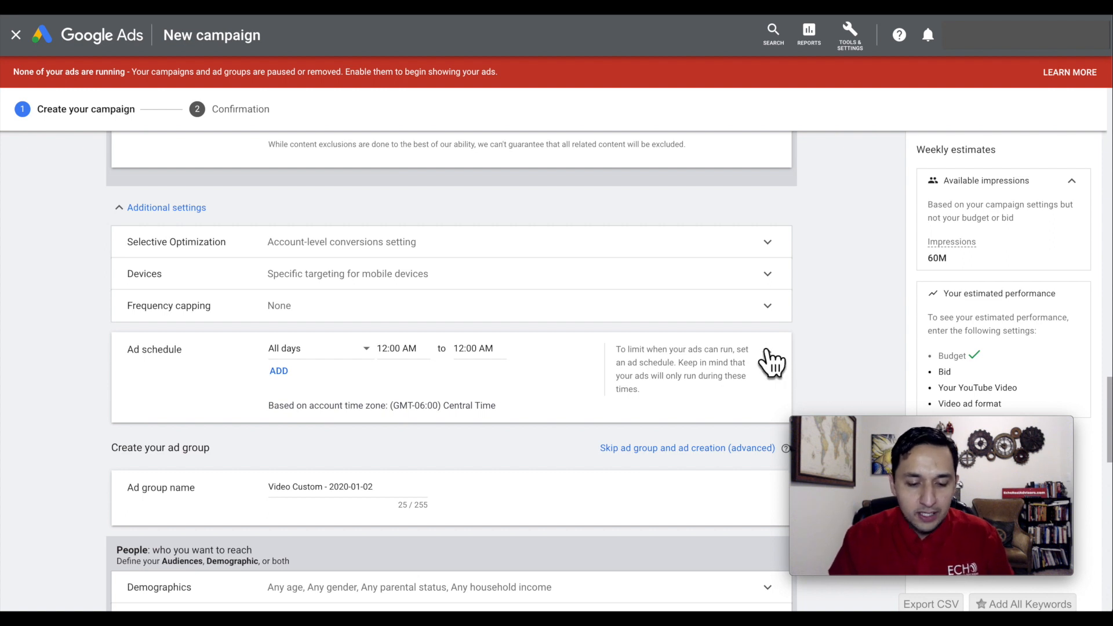
pyautogui.click(767, 352)
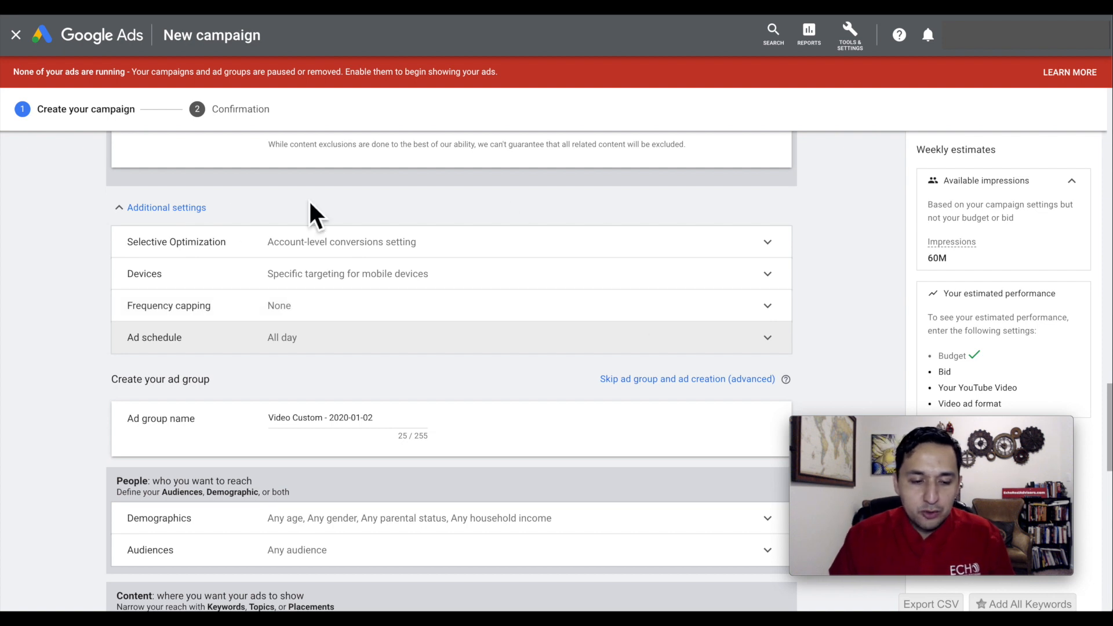
pyautogui.click(186, 208)
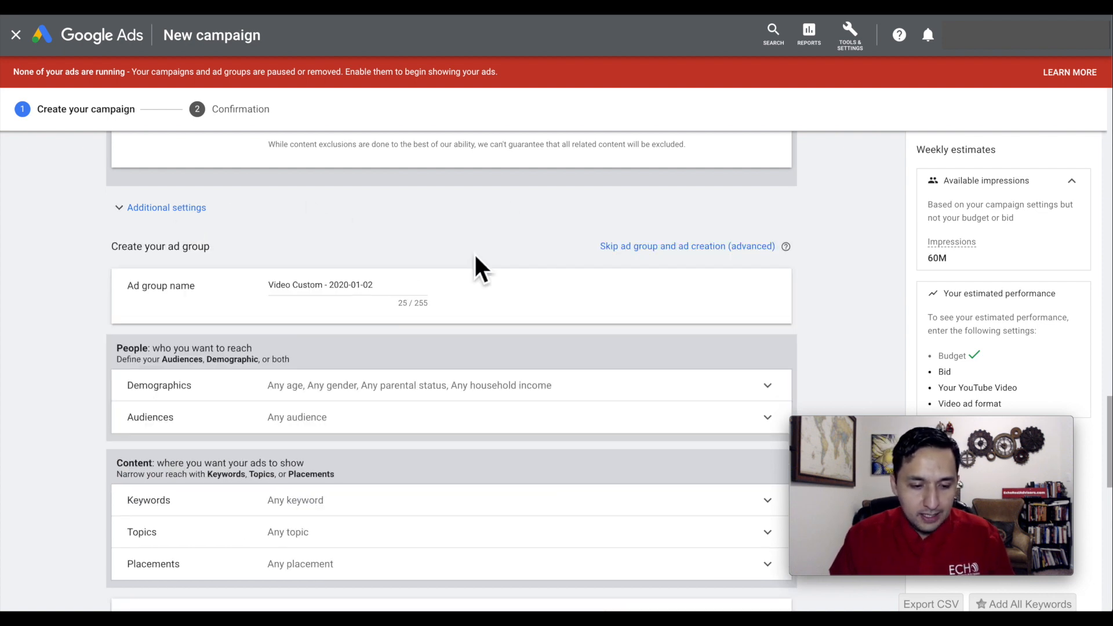
# Exclude the Lower 50% and Unknown household income groups from the ad group's demographic targeting.
pyautogui.scroll(-1, 481, 333)
pyautogui.scroll(-1, 481, 336)
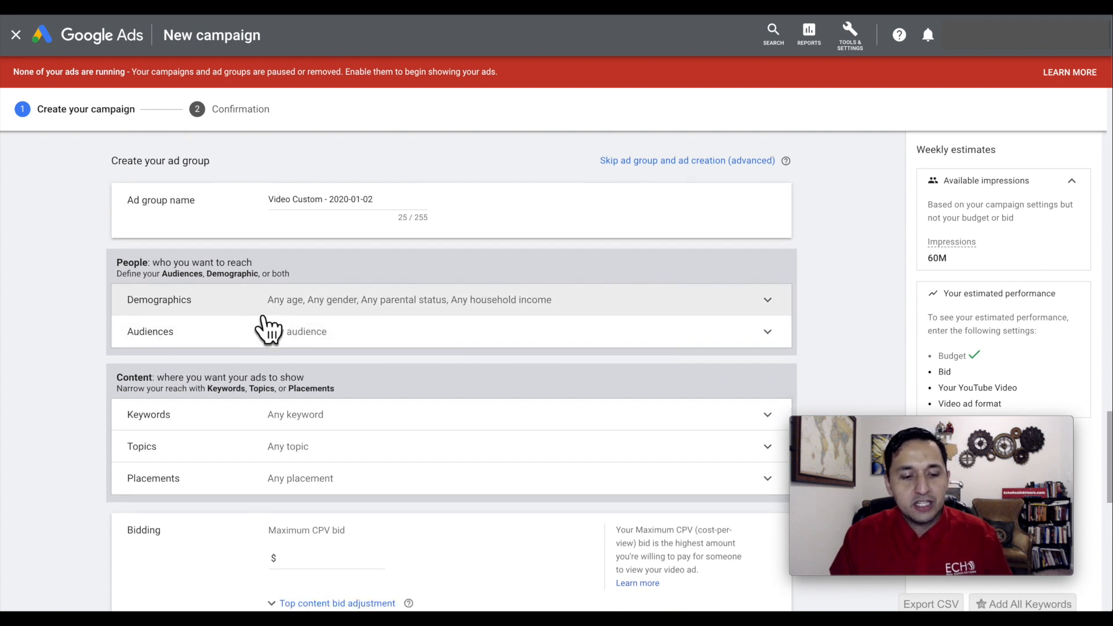
pyautogui.scroll(-2, 267, 325)
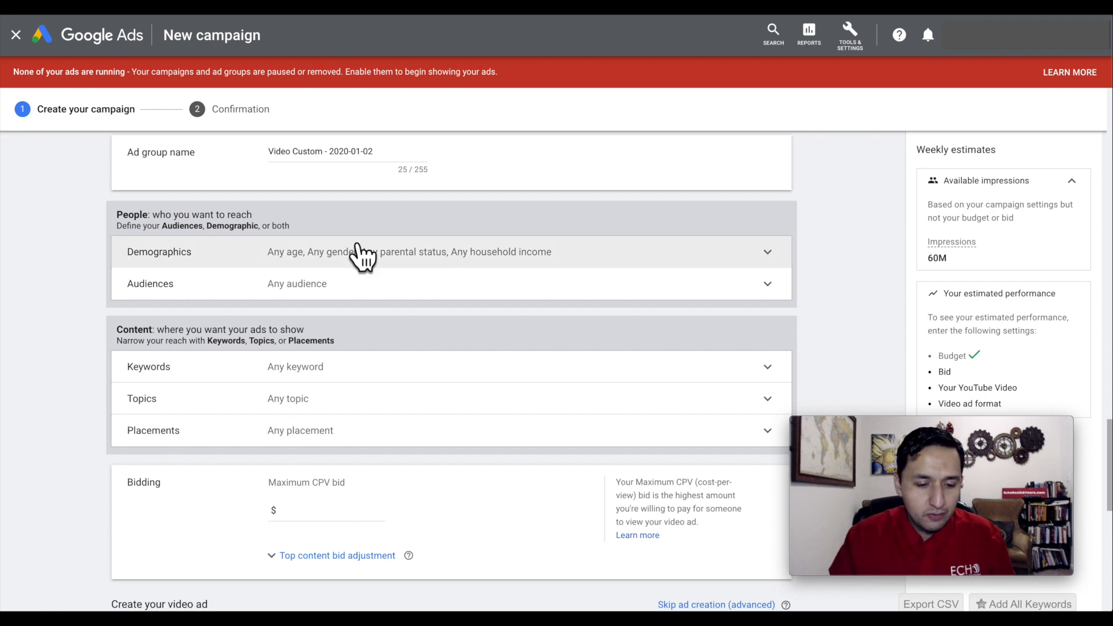
pyautogui.click(422, 265)
pyautogui.scroll(-1, 430, 273)
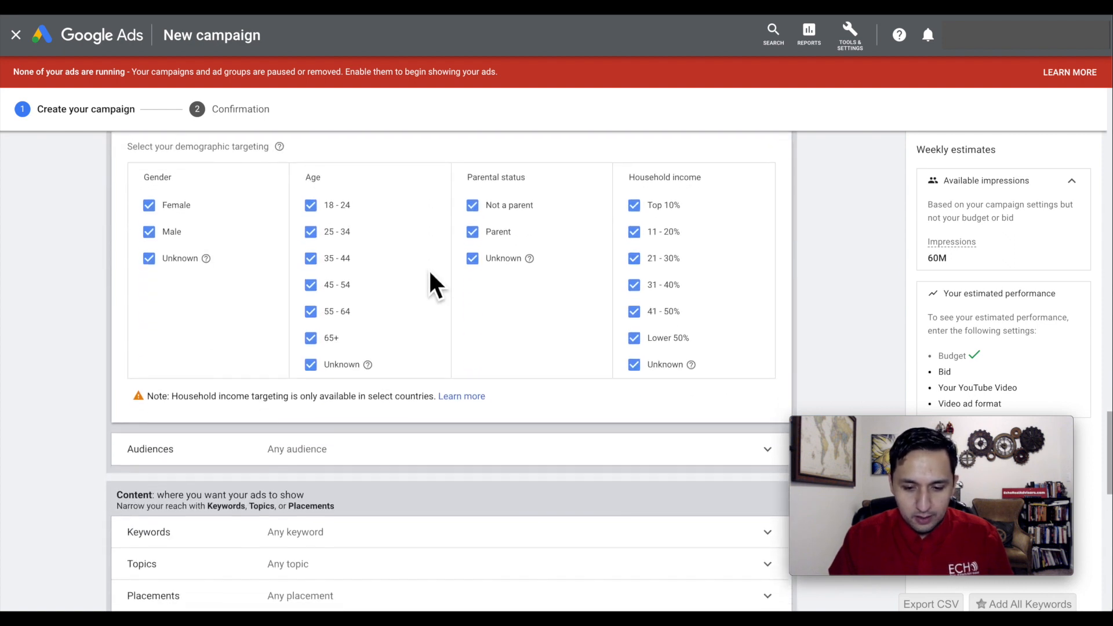
pyautogui.click(636, 331)
pyautogui.click(636, 304)
pyautogui.scroll(1, 835, 293)
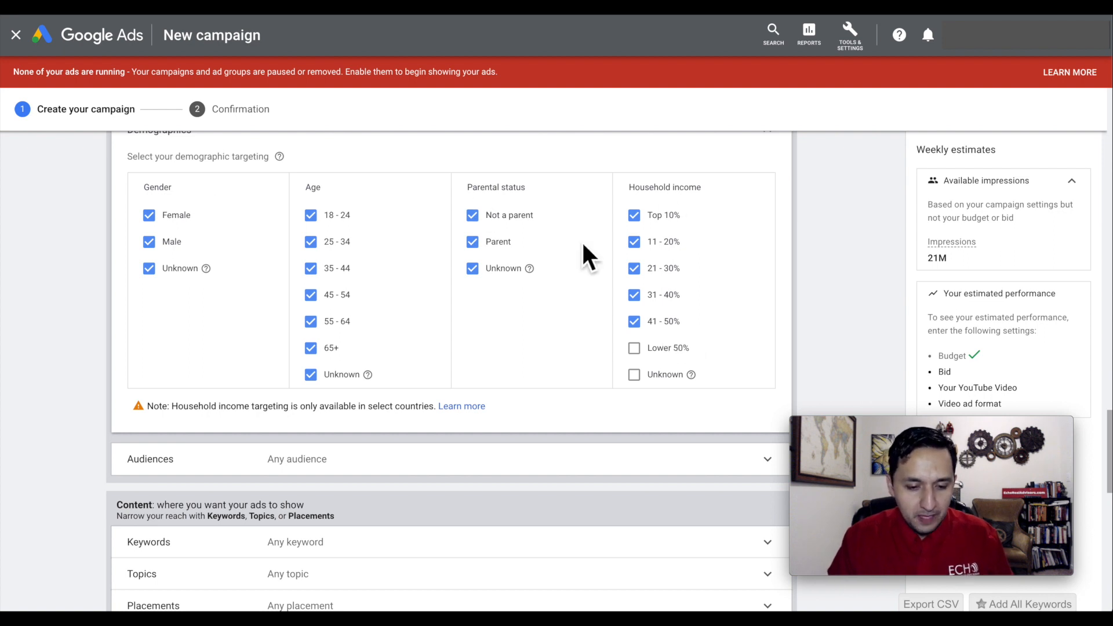
pyautogui.scroll(1, 201, 330)
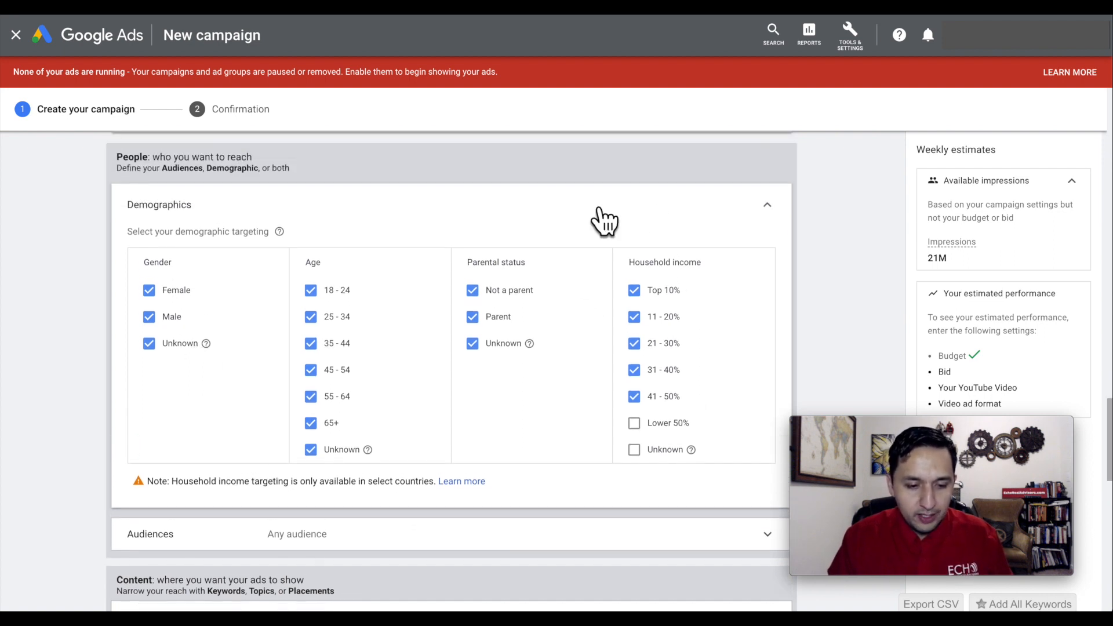
pyautogui.click(772, 208)
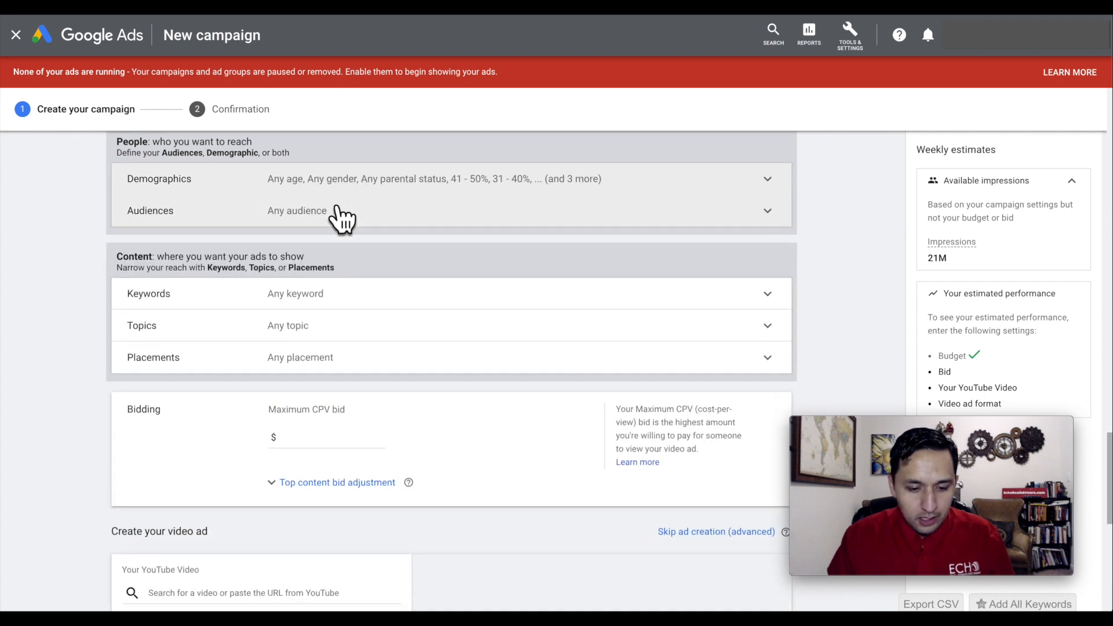
# Target the Homeowners audience from the Homeownership Status detailed demographics and collapse the audience settings.
pyautogui.click(337, 209)
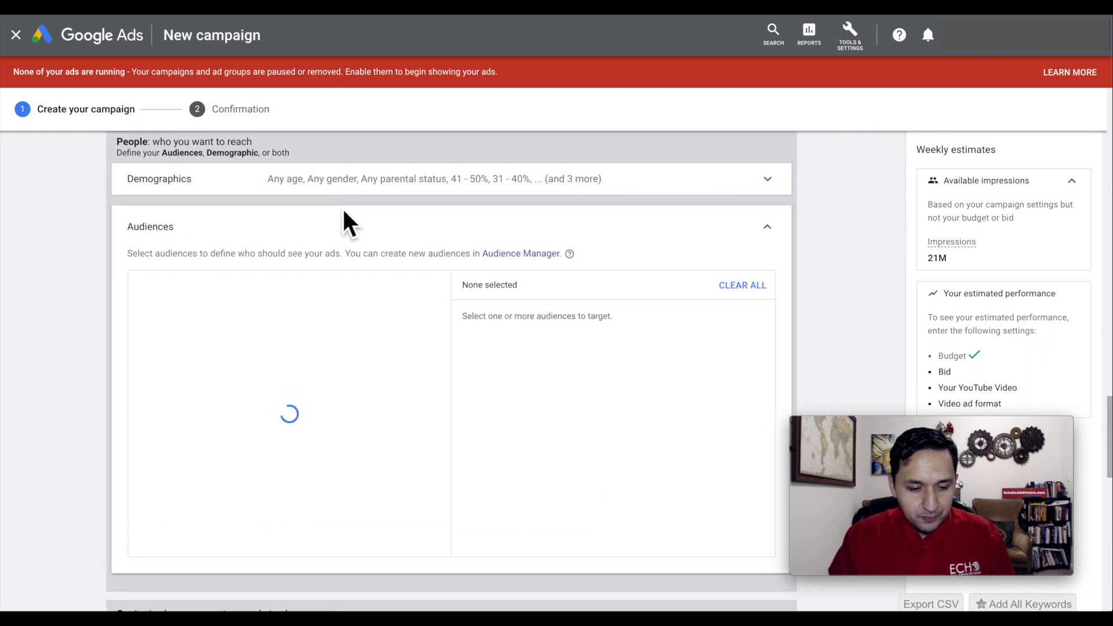
pyautogui.scroll(-1, 343, 210)
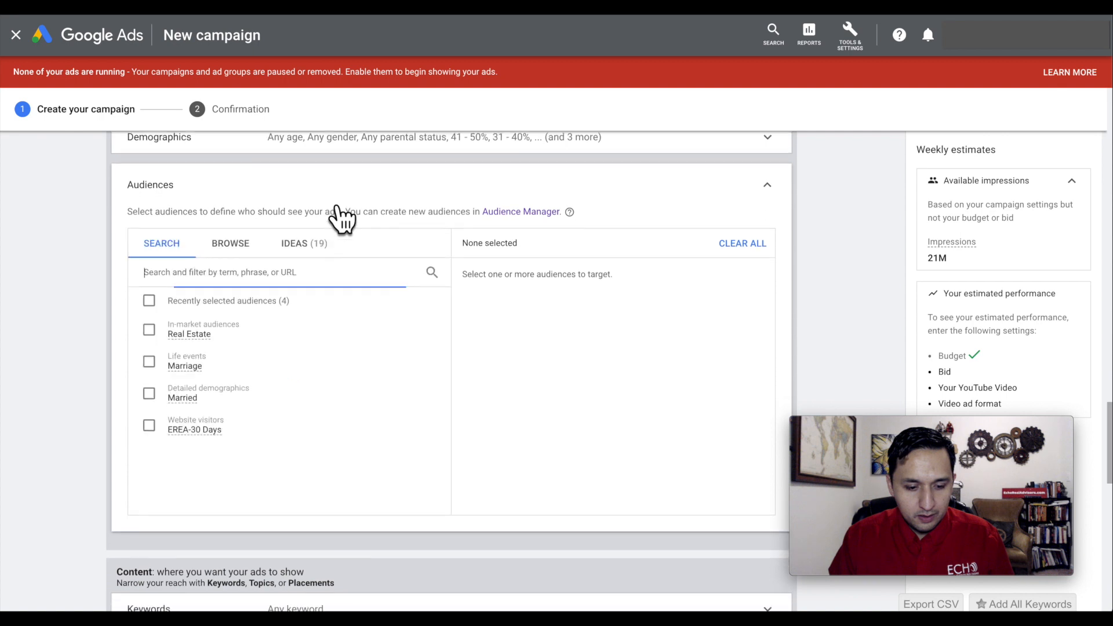
pyautogui.click(227, 231)
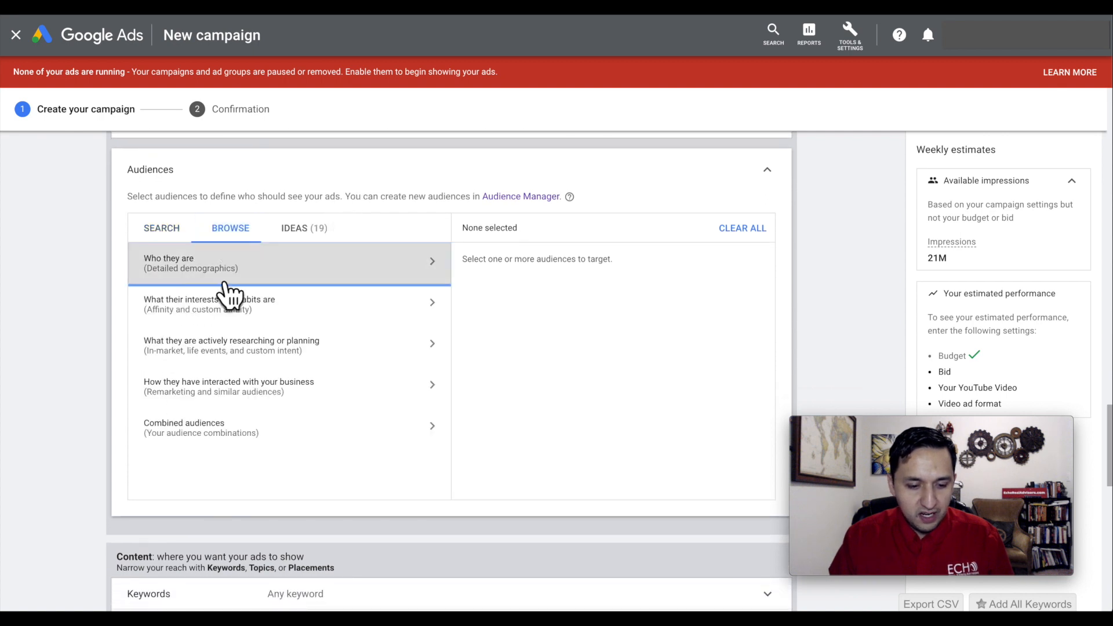
pyautogui.click(181, 270)
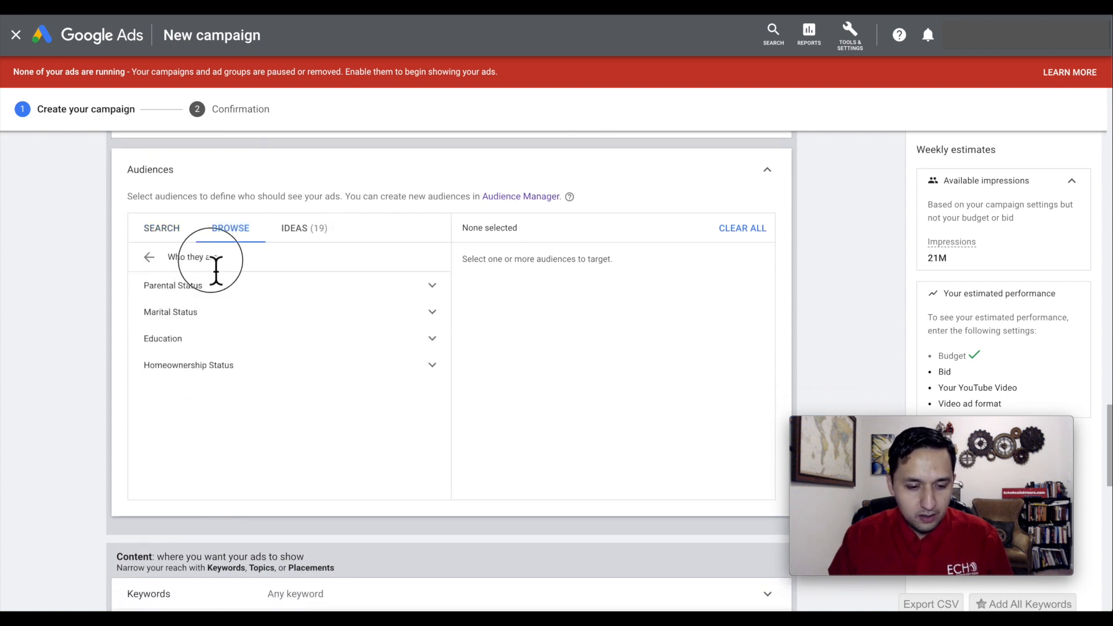
pyautogui.click(267, 372)
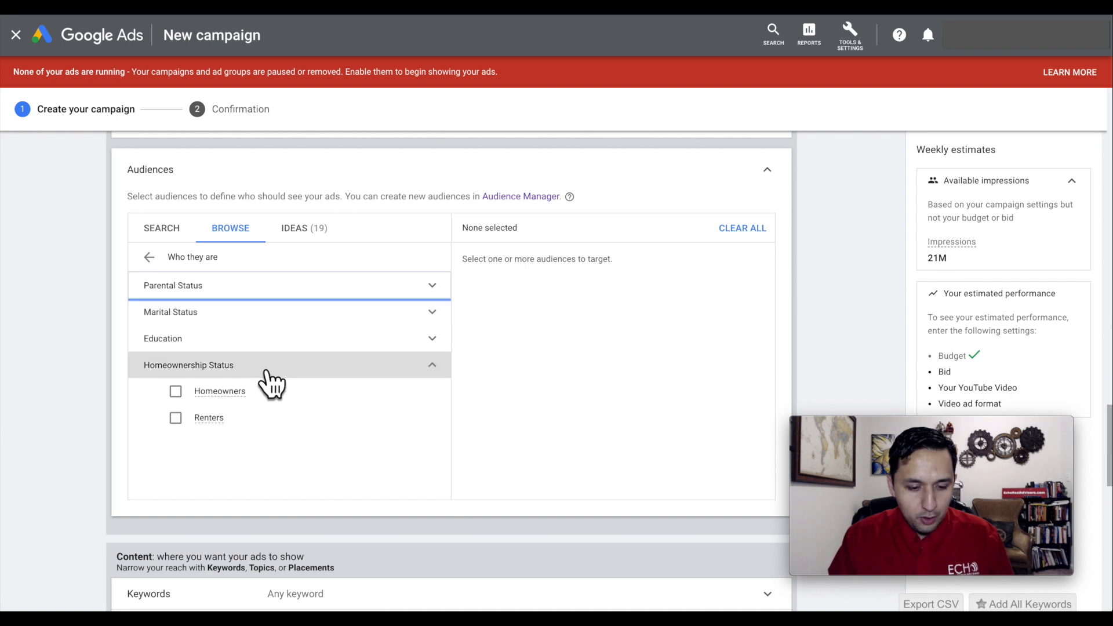
pyautogui.click(175, 392)
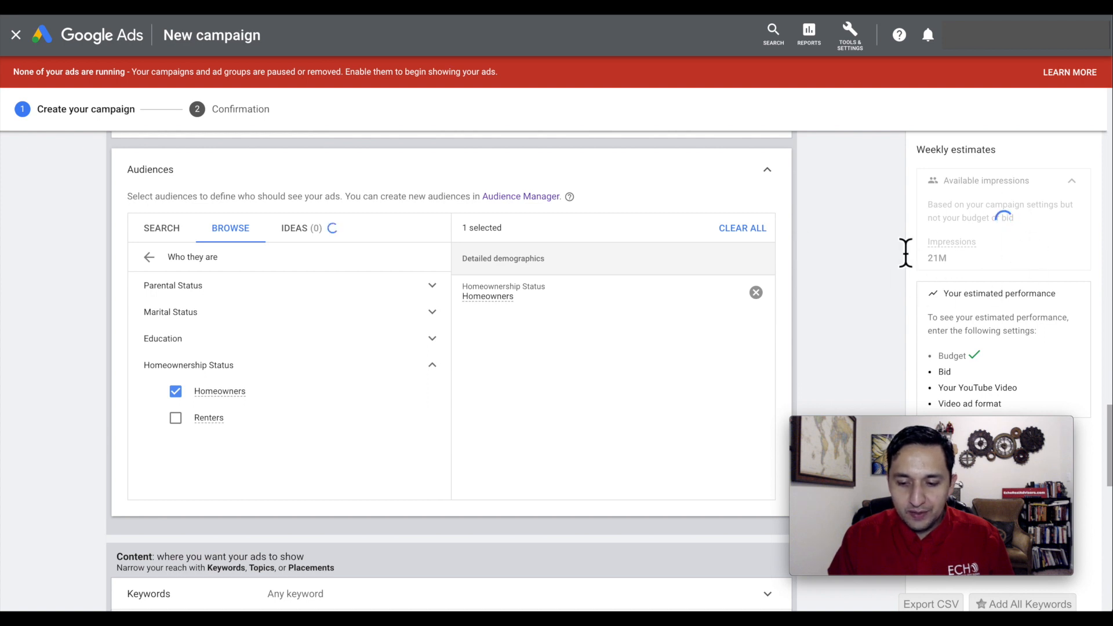
pyautogui.click(770, 172)
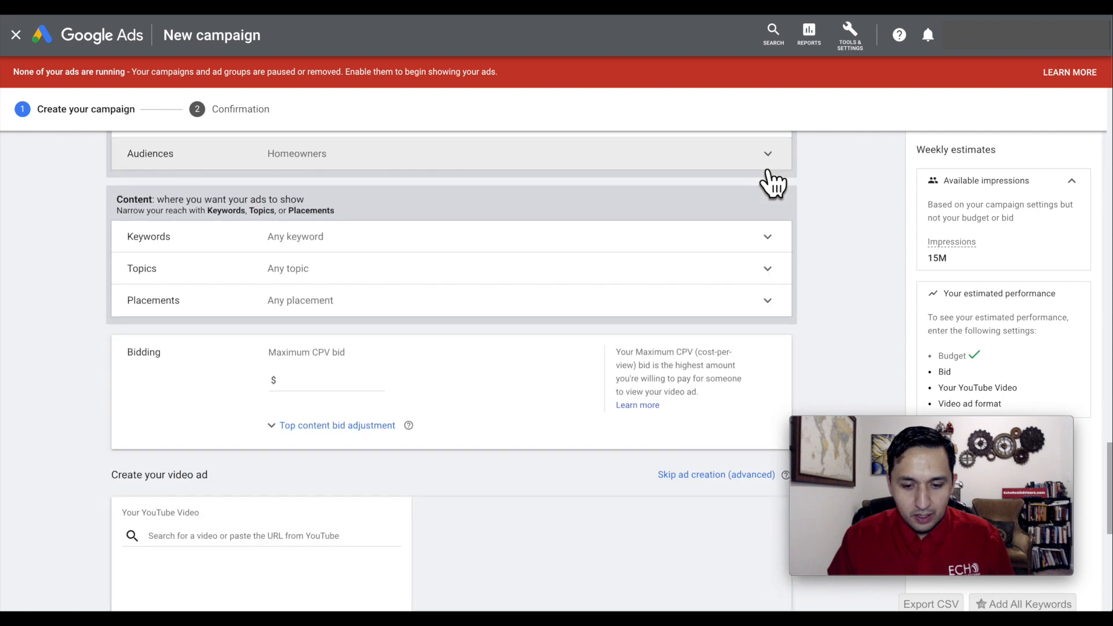
# Get keyword ideas for the product or service "homestead exemption" in the ad group's keyword targeting.
pyautogui.scroll(1, 855, 186)
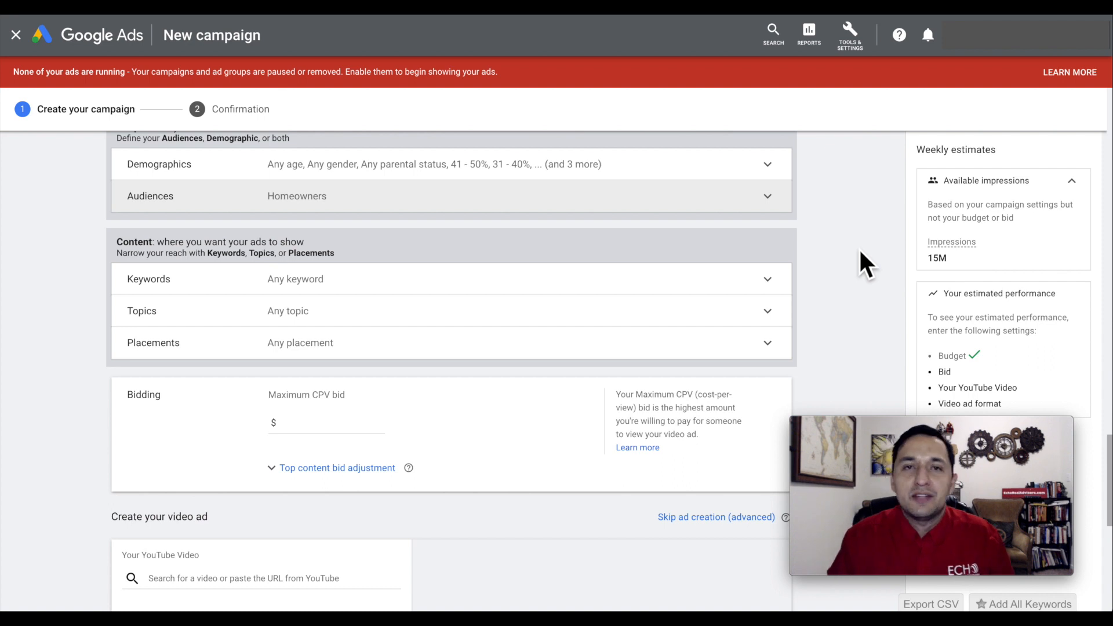
pyautogui.scroll(1, 858, 249)
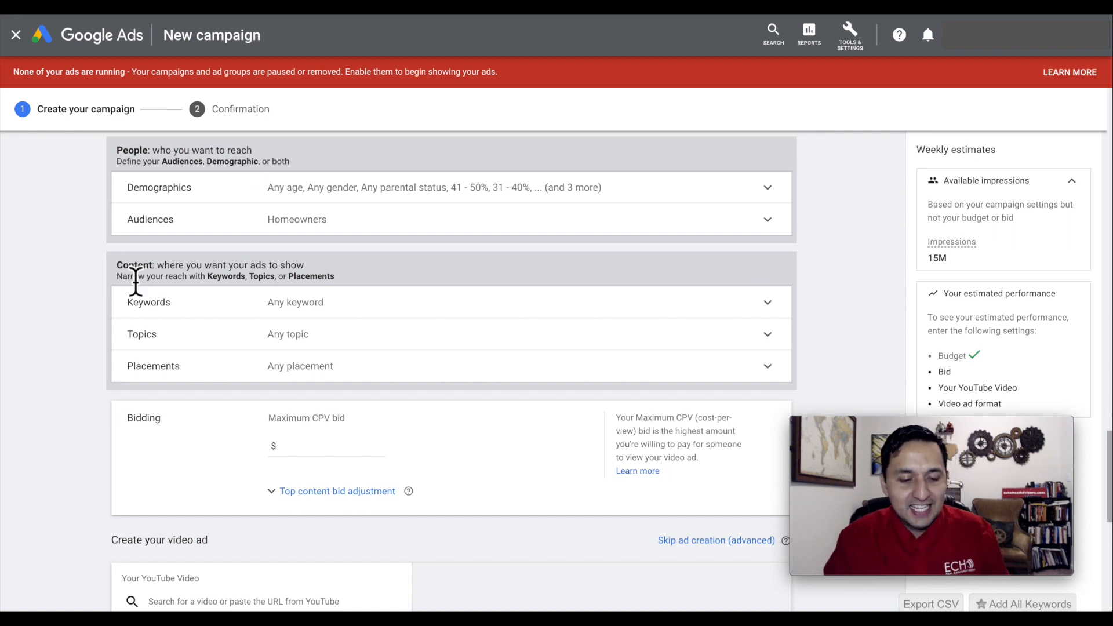
pyautogui.click(275, 305)
pyautogui.scroll(-1, 319, 456)
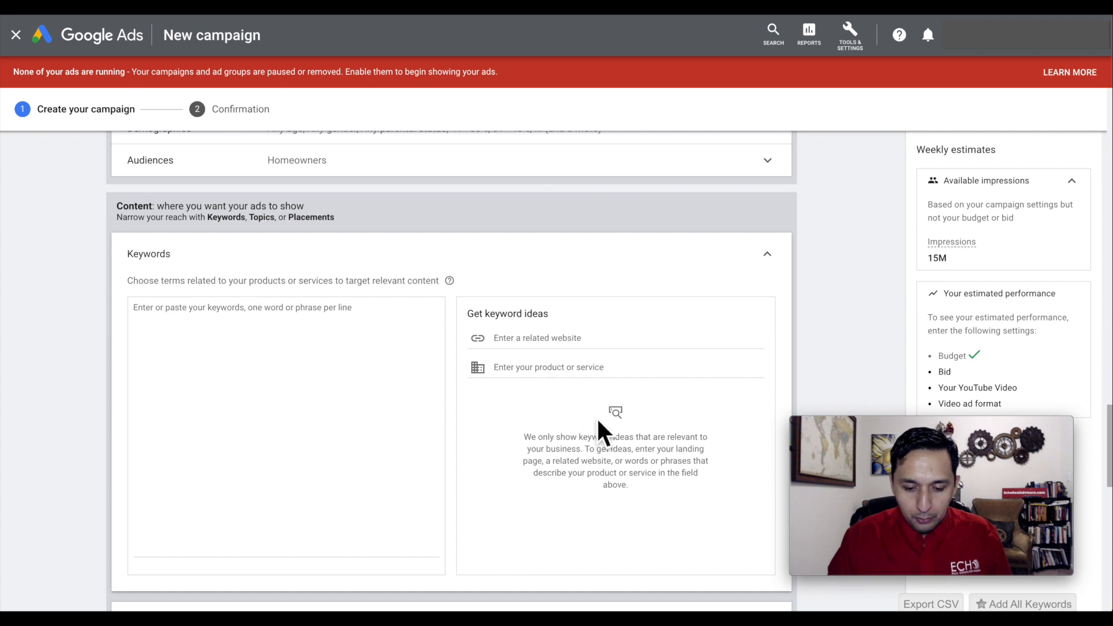
pyautogui.click(481, 371)
pyautogui.write('homestead exemption')
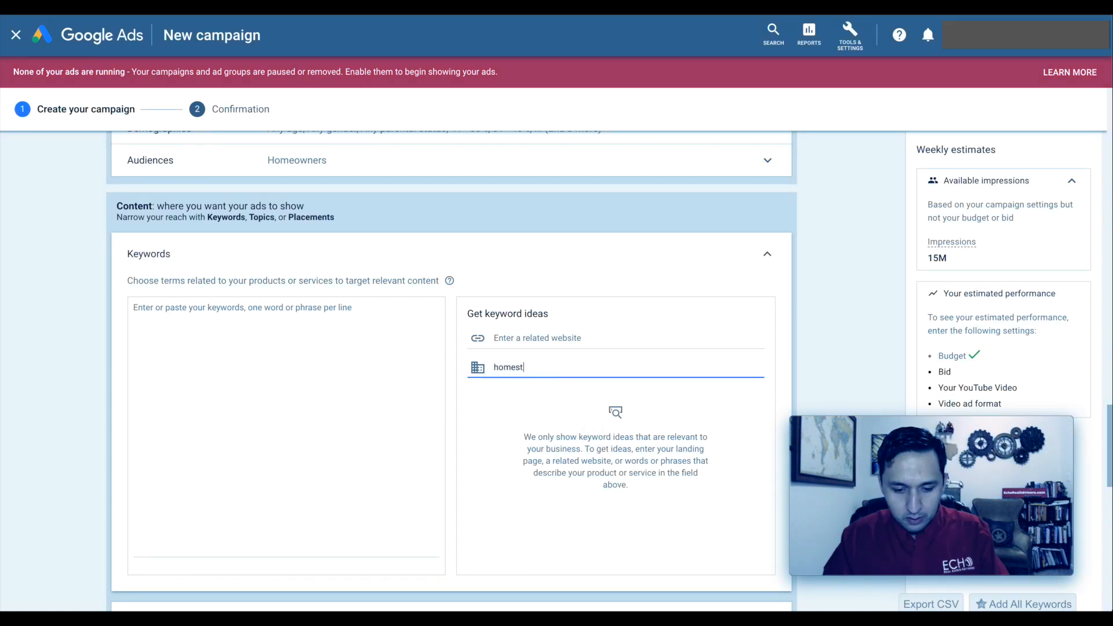
# Add the suggested homestead exemption and homestead property tax keywords, homestead form texas, home tax exemption, and the property tax exemption and relief filing keywords.
pyautogui.scroll(-1, 476, 400)
pyautogui.click(475, 385)
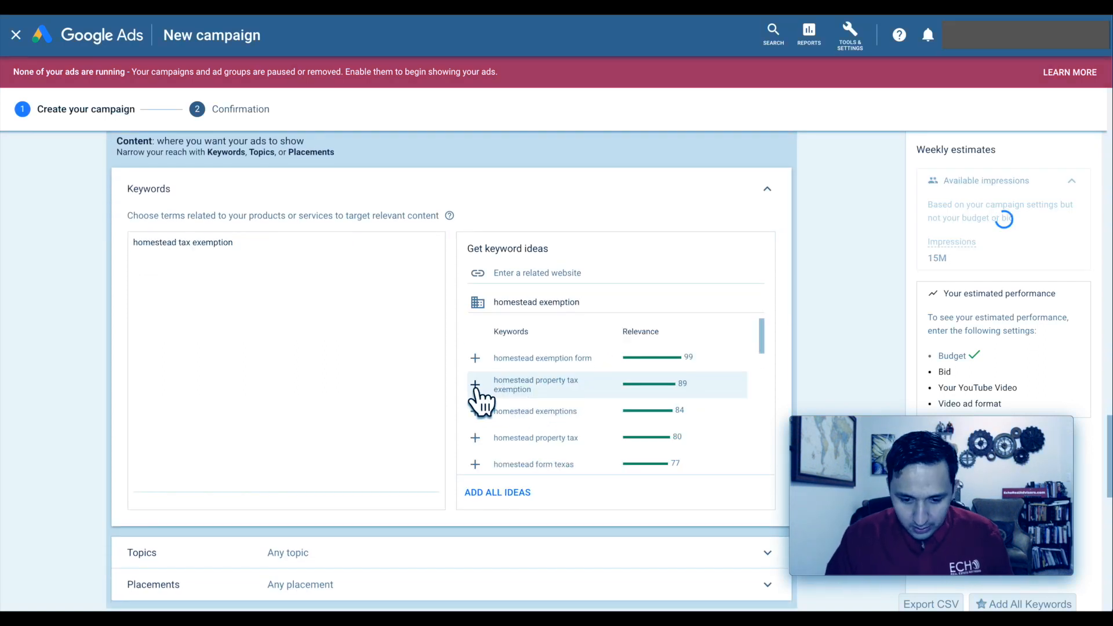
pyautogui.click(475, 385)
pyautogui.click(475, 385)
pyautogui.click(475, 385)
pyautogui.click(475, 385)
pyautogui.click(474, 385)
pyautogui.click(475, 411)
# Add the suggested keywords property tax reduction, property tax relief, property tax credit, real estate tax reduction, texas property tax and real estate tax calculator.
pyautogui.click(475, 411)
pyautogui.click(475, 411)
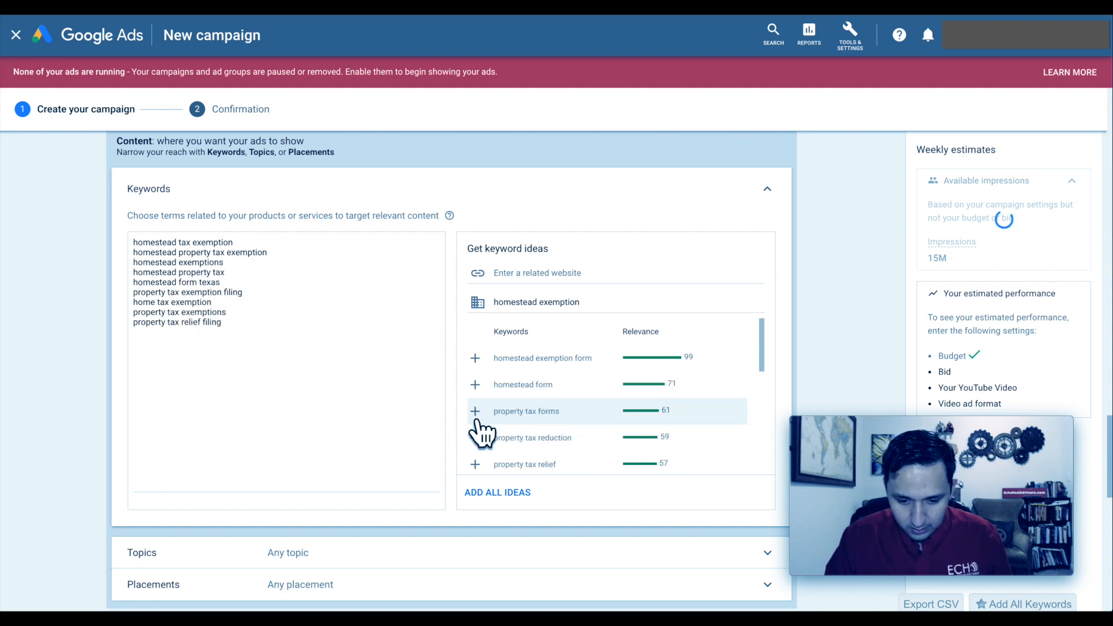
pyautogui.click(475, 411)
pyautogui.click(474, 358)
pyautogui.click(475, 355)
pyautogui.click(475, 354)
pyautogui.click(475, 378)
pyautogui.click(475, 404)
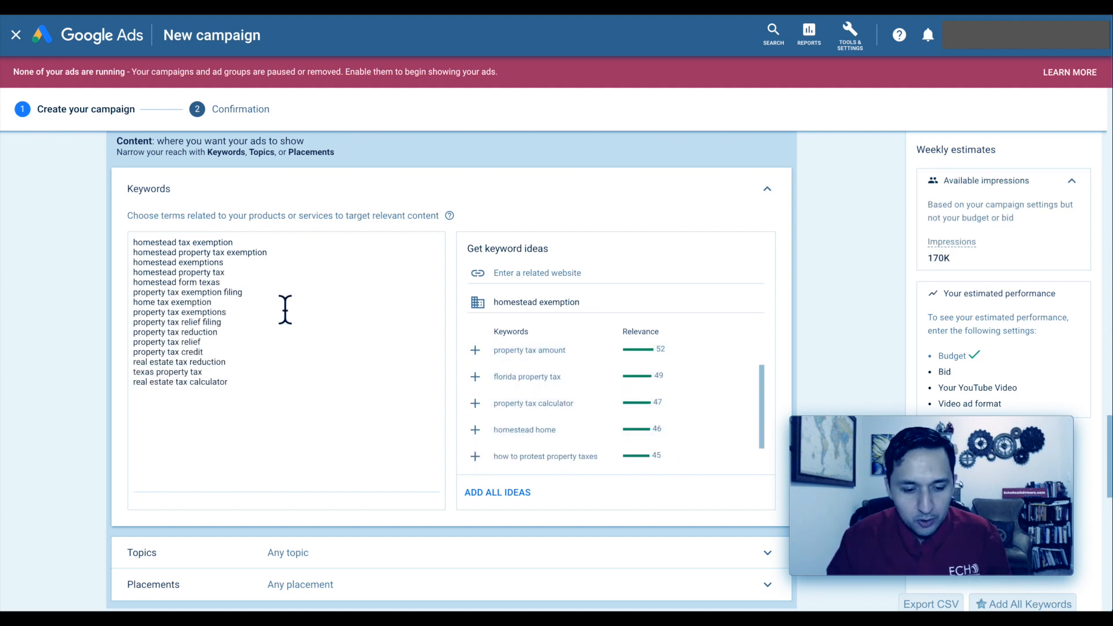
# Add homestead home, property tax appraisal, how to protest property taxes, property tax forms, homestead form and homestead exemption form, and collapse the keywords.
pyautogui.click(476, 430)
pyautogui.scroll(-1, 476, 418)
pyautogui.click(475, 417)
pyautogui.click(476, 417)
pyautogui.click(302, 431)
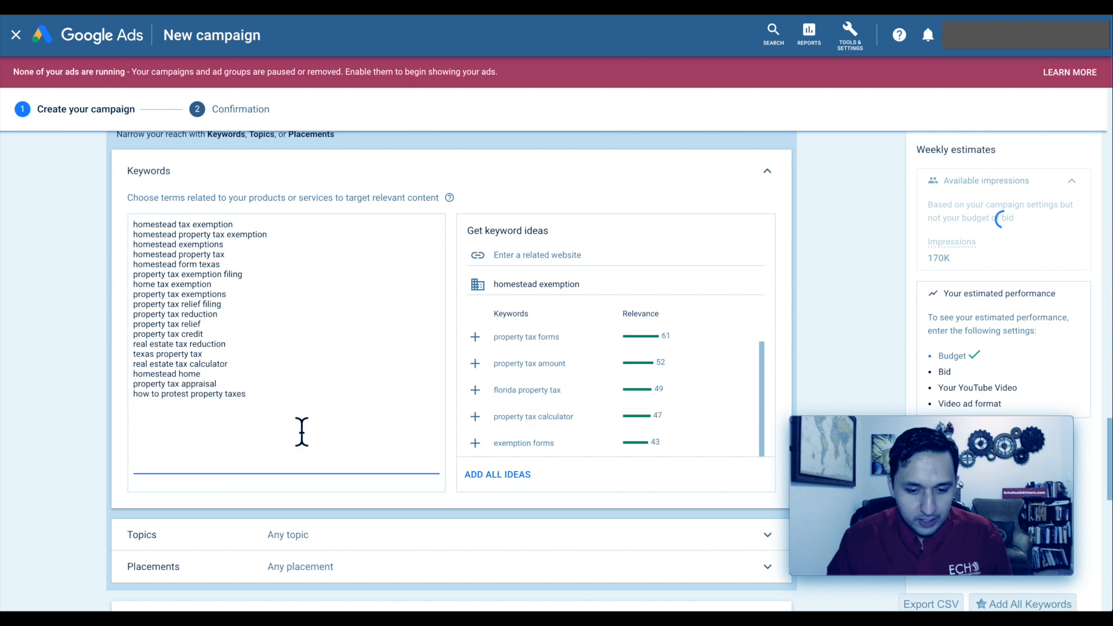
pyautogui.click(475, 339)
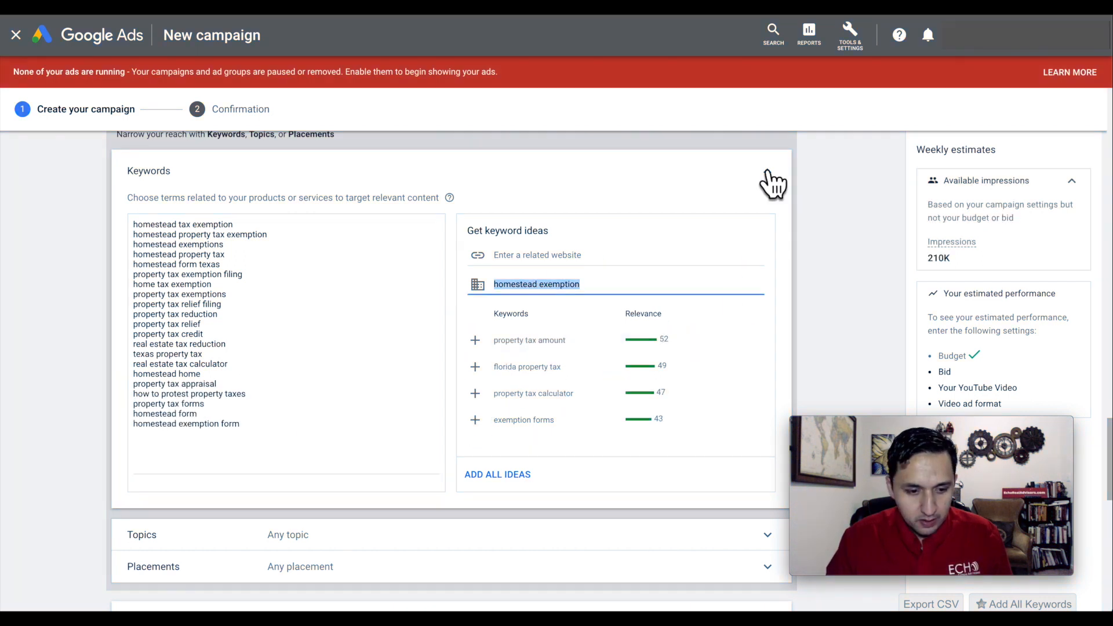
pyautogui.click(771, 182)
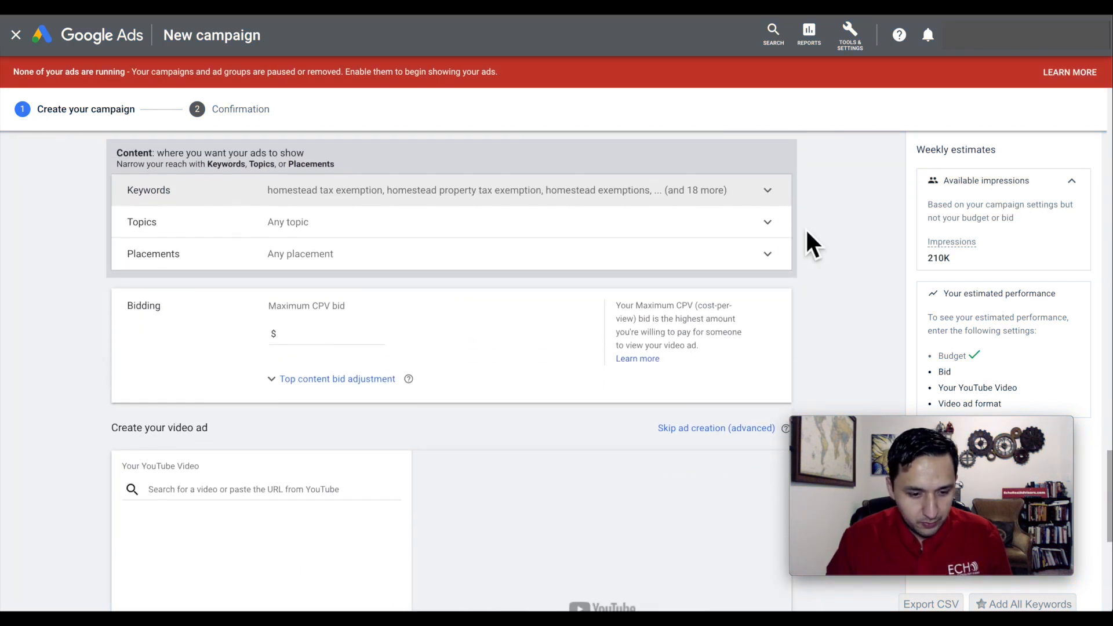
# Browse the available targeting topics, including the Autos & Vehicles subtopics, and collapse the topic settings.
pyautogui.click(351, 205)
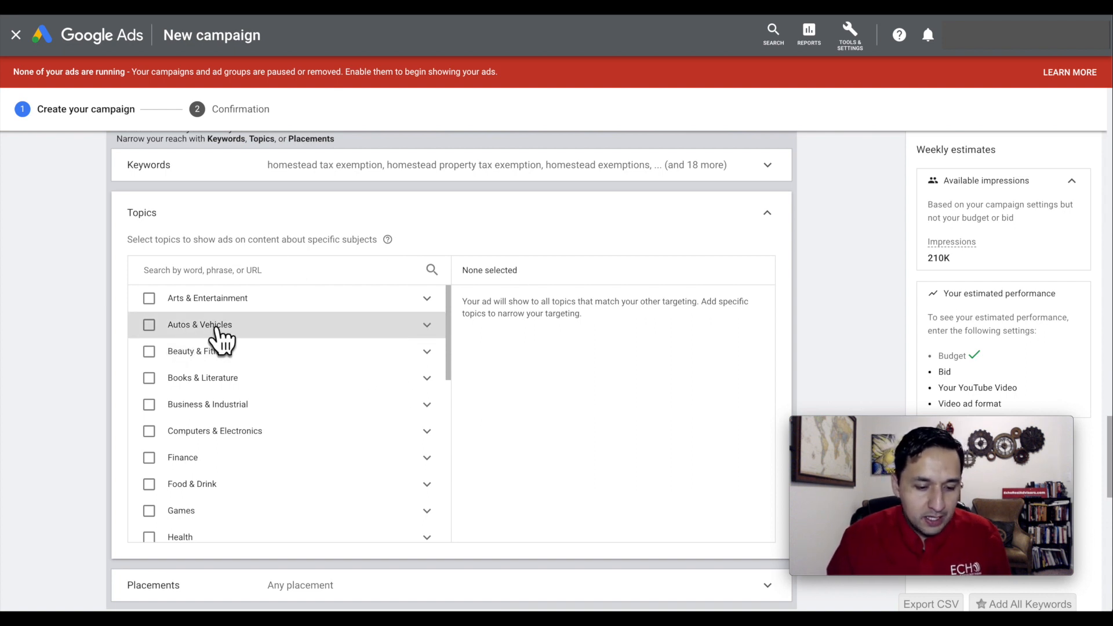
pyautogui.click(429, 326)
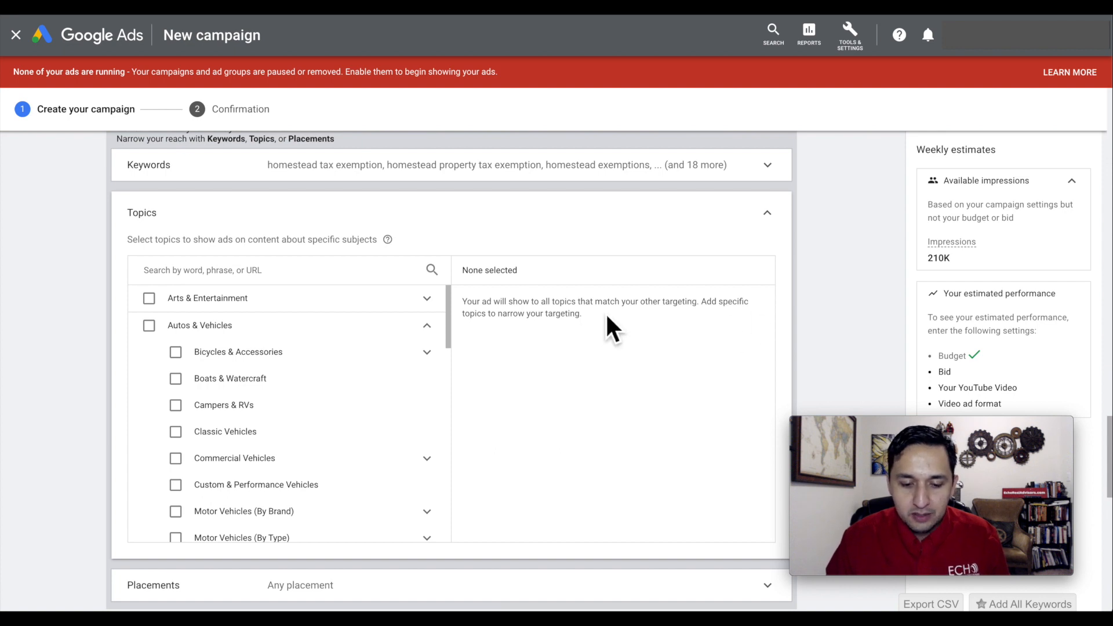
pyautogui.click(768, 214)
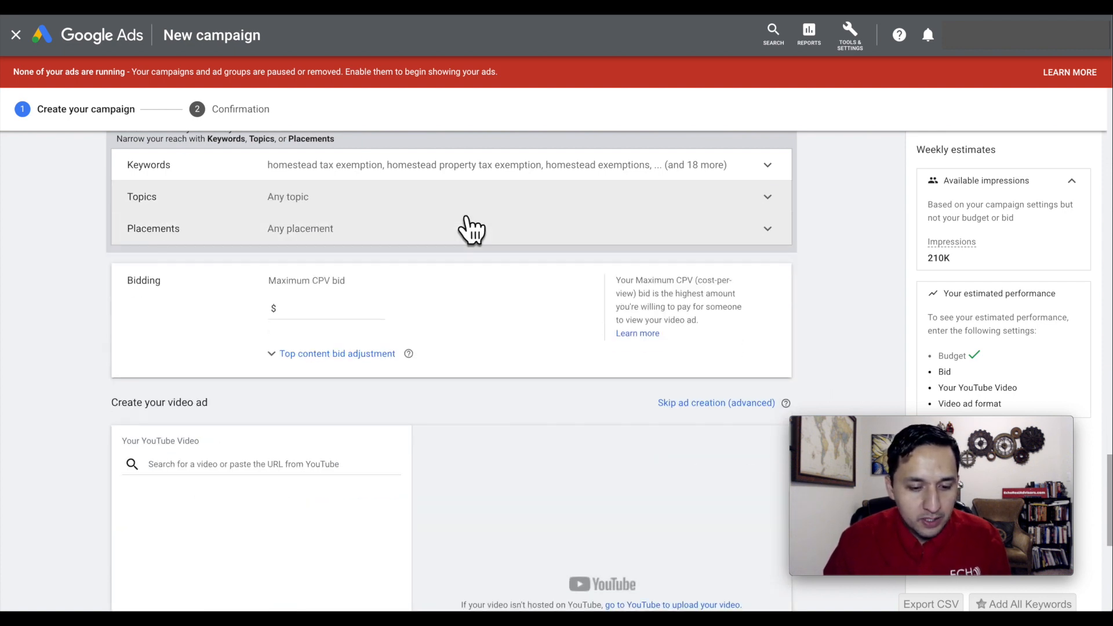
# Search the YouTube channel placements for a person's name and add the matching channel to the placement targeting.
pyautogui.click(467, 220)
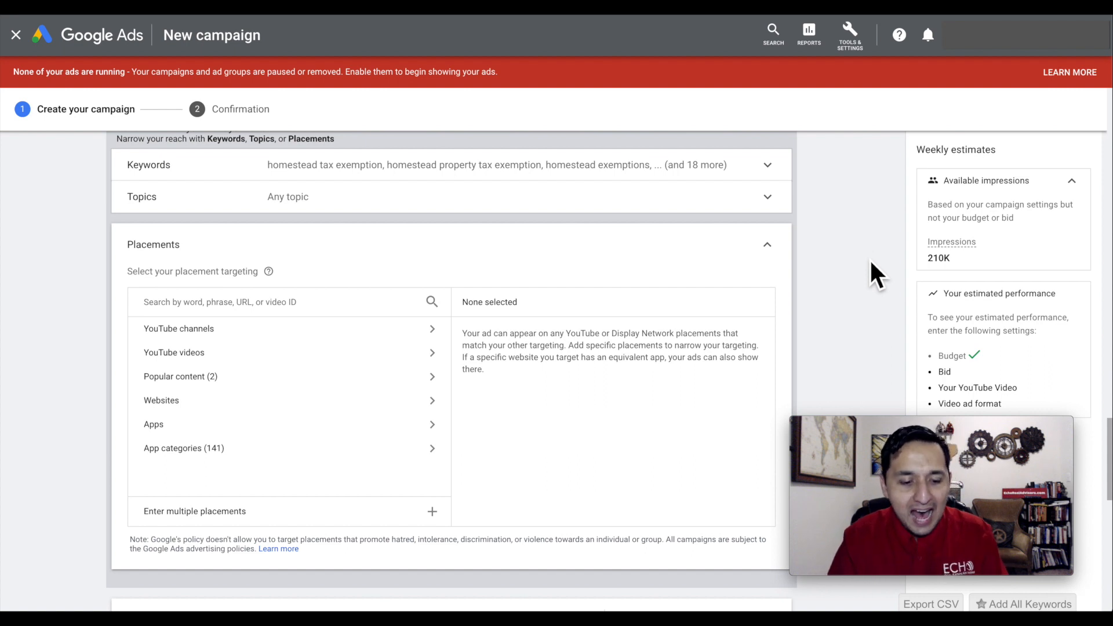
pyautogui.click(184, 342)
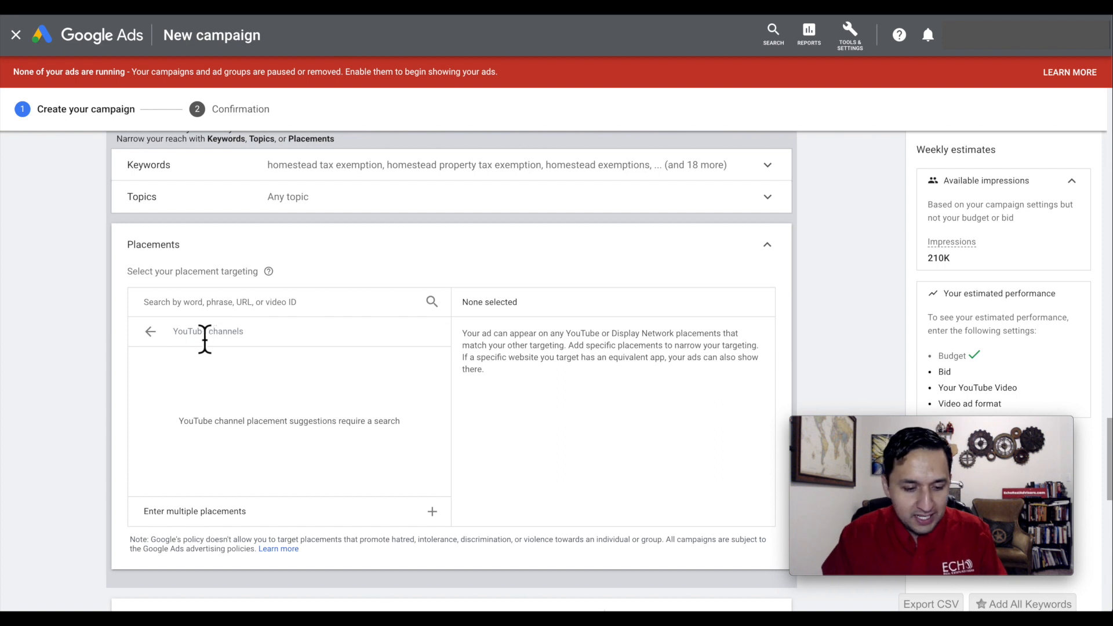
pyautogui.click(199, 314)
pyautogui.write('jaime resendiz')
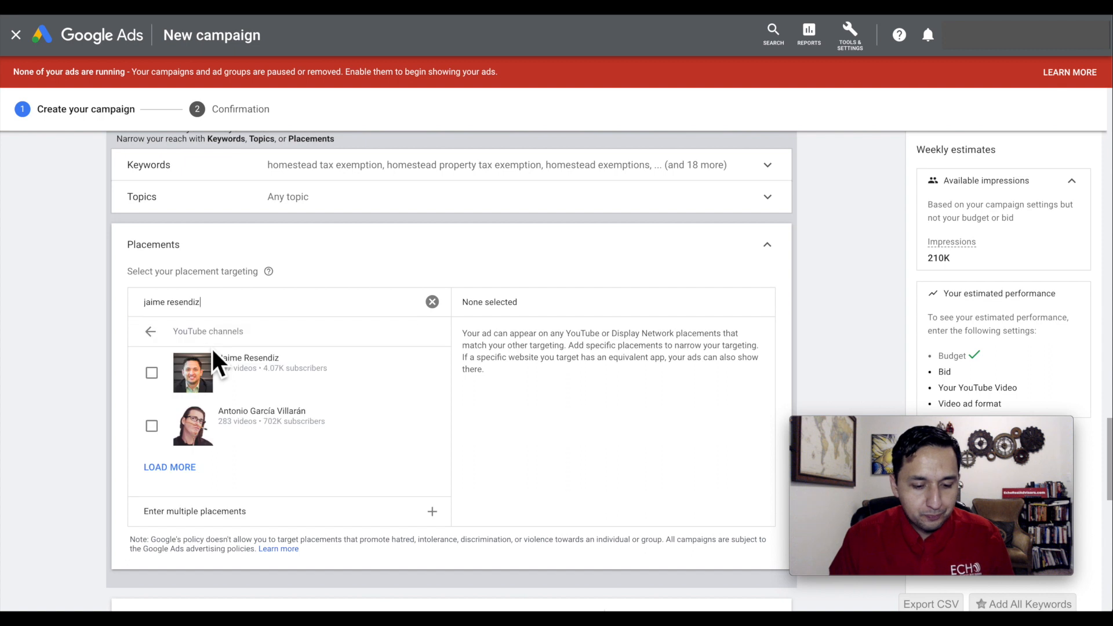
pyautogui.click(151, 373)
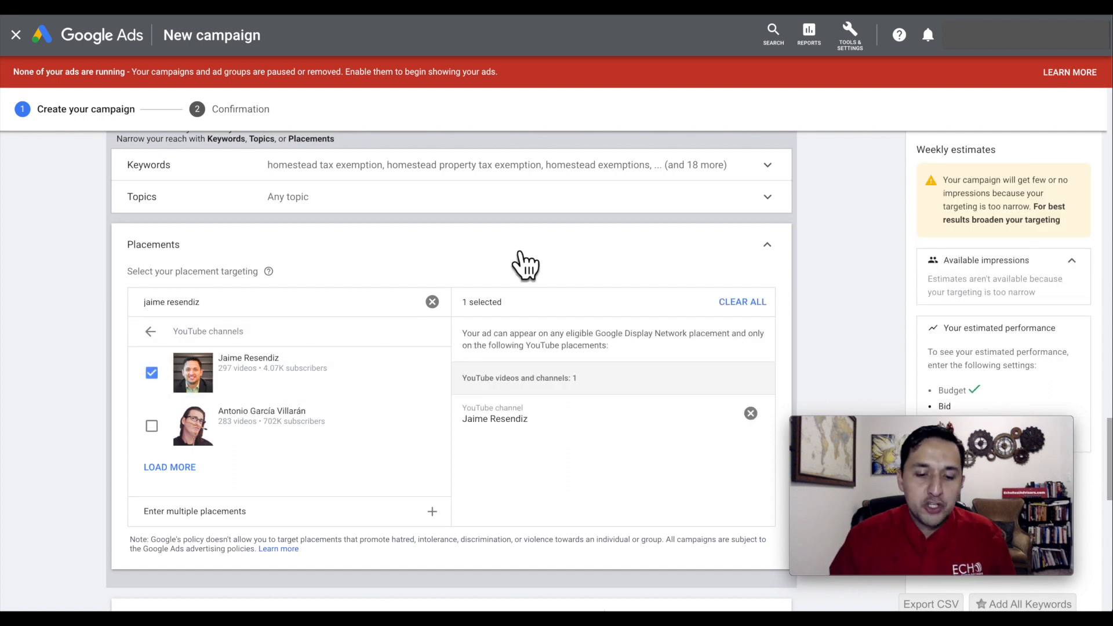
# Clear the placement search, remove the selected YouTube channel and collapse the placement settings.
pyautogui.click(432, 303)
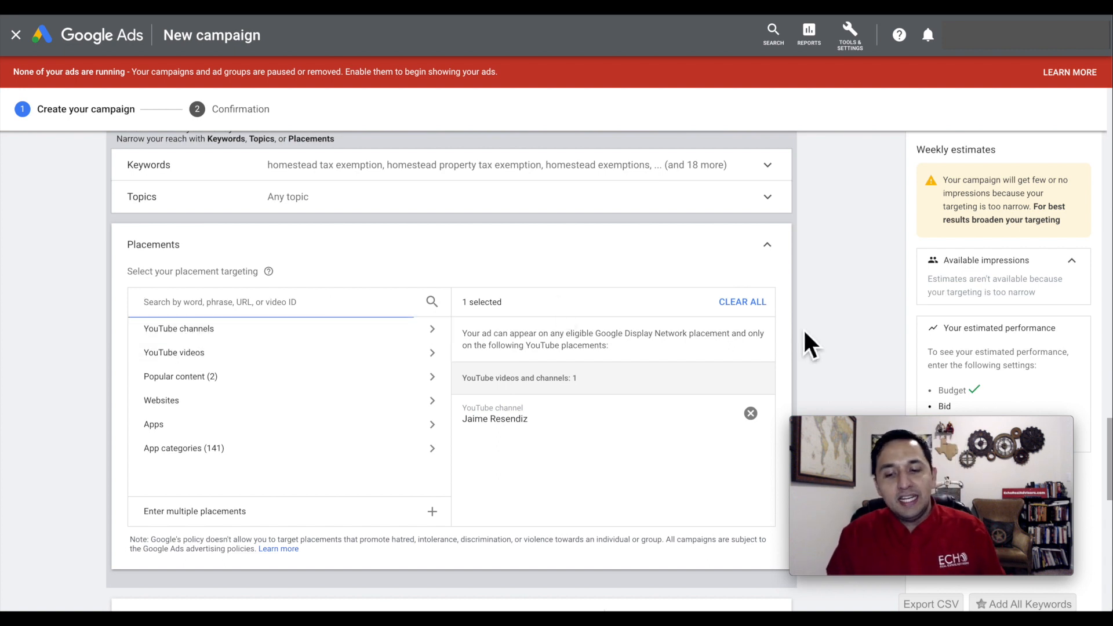
pyautogui.click(751, 413)
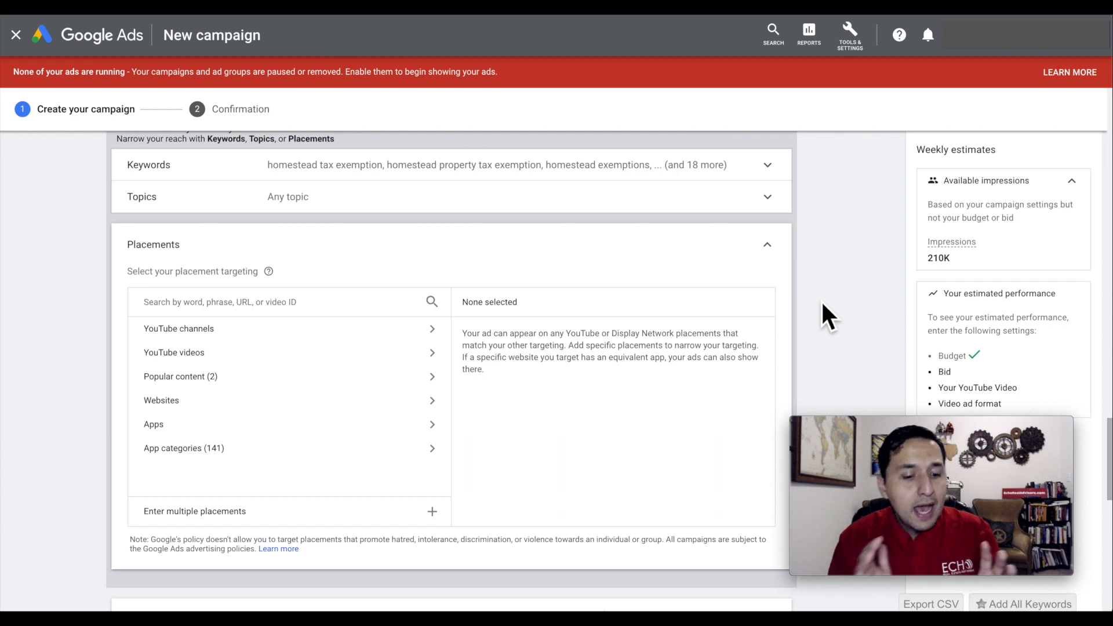
pyautogui.click(768, 246)
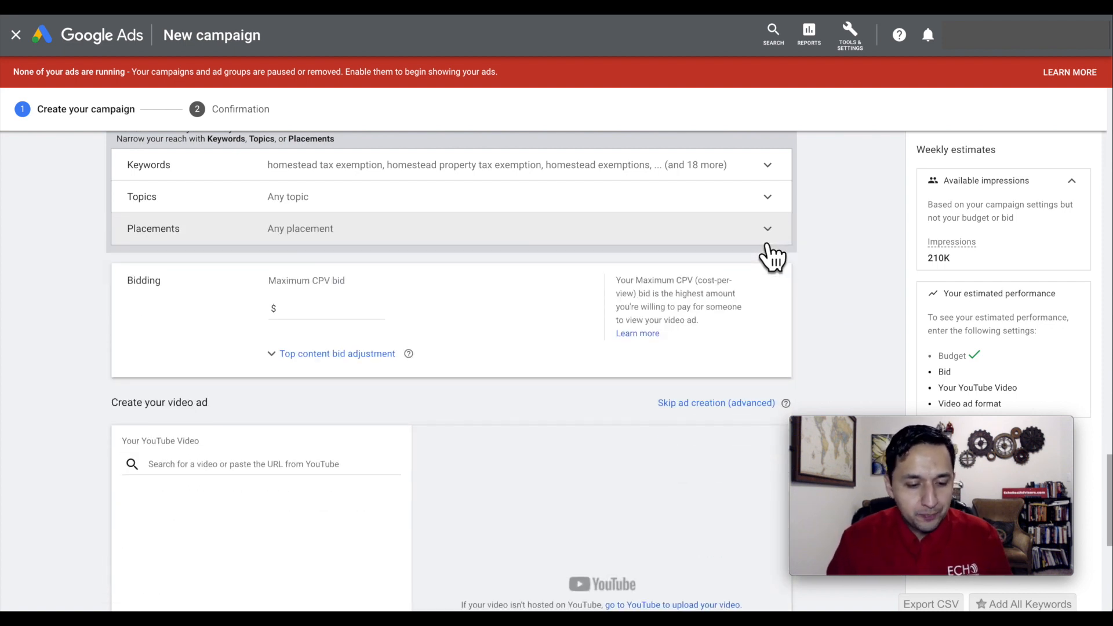
# Set the maximum CPV bid to $1.00 and the top content bid adjustment to 25%.
pyautogui.click(333, 313)
pyautogui.write('100')
pyautogui.click(854, 333)
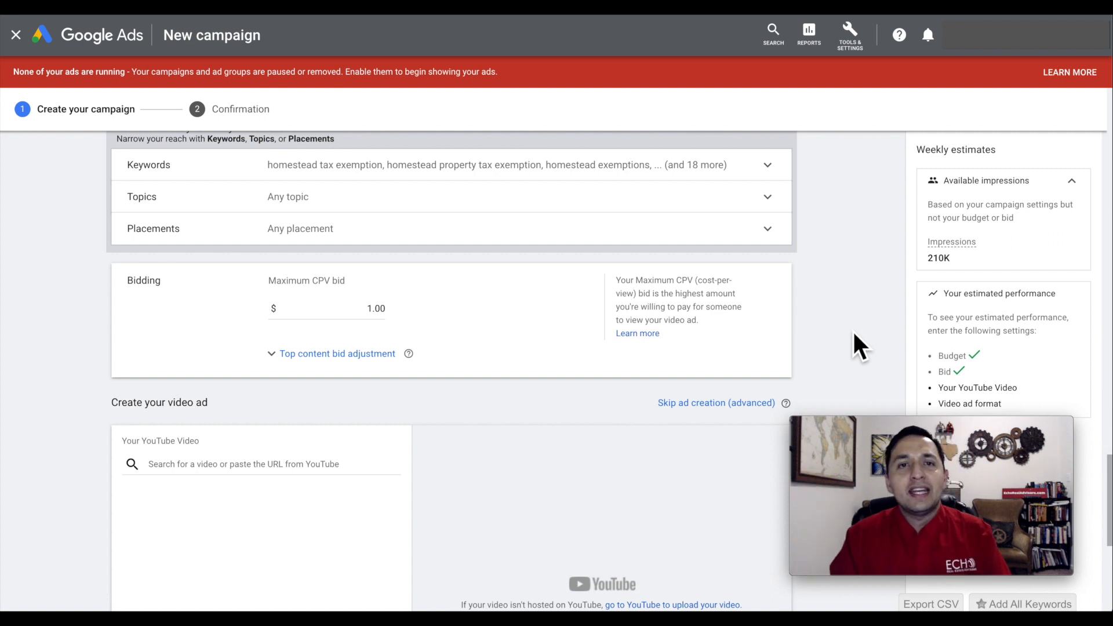
pyautogui.scroll(-1, 854, 333)
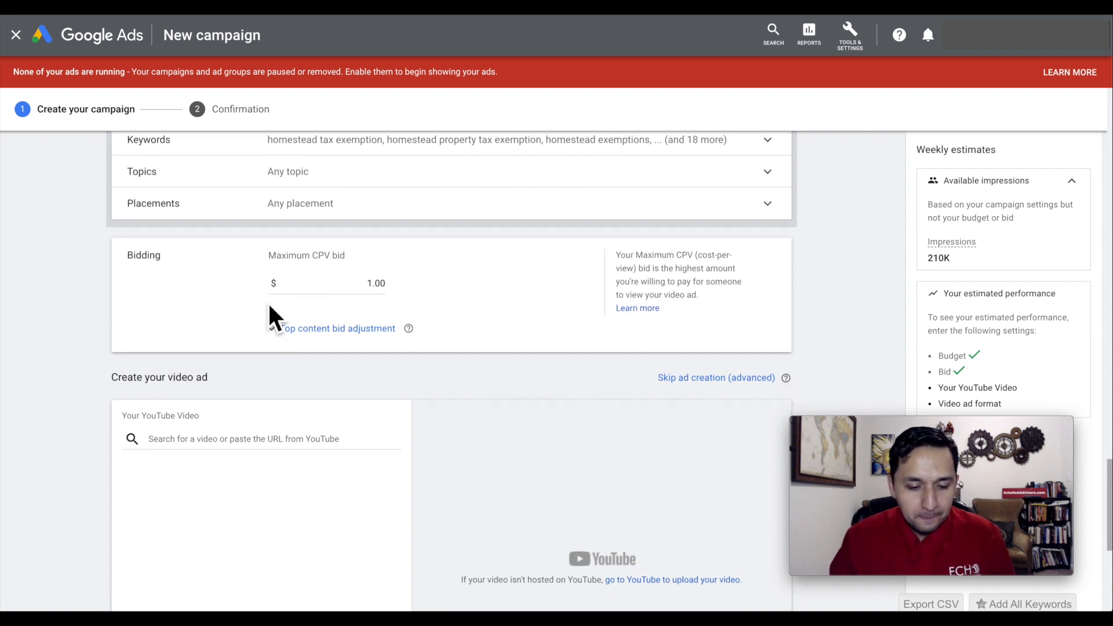
pyautogui.click(296, 328)
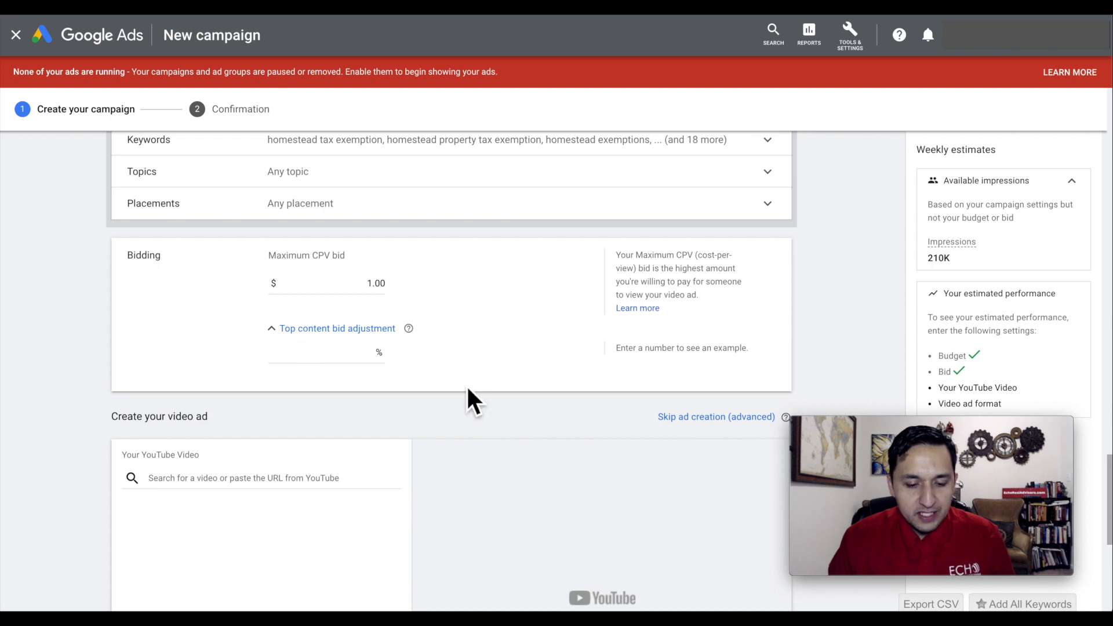
pyautogui.click(362, 357)
pyautogui.write('25')
pyautogui.click(435, 380)
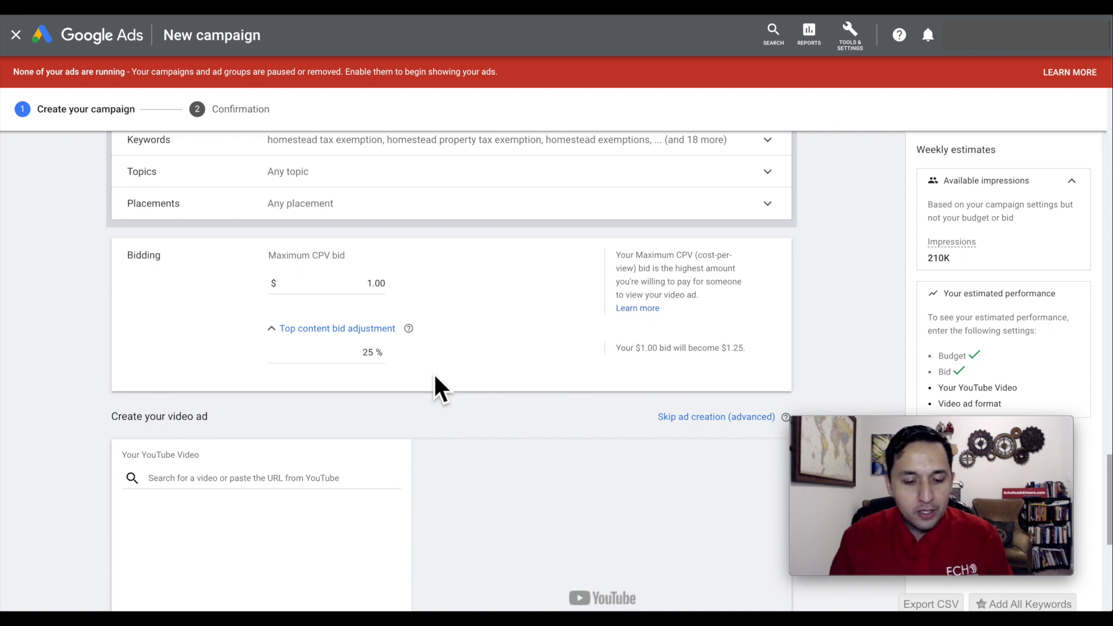
pyautogui.scroll(-1, 435, 376)
pyautogui.click(367, 333)
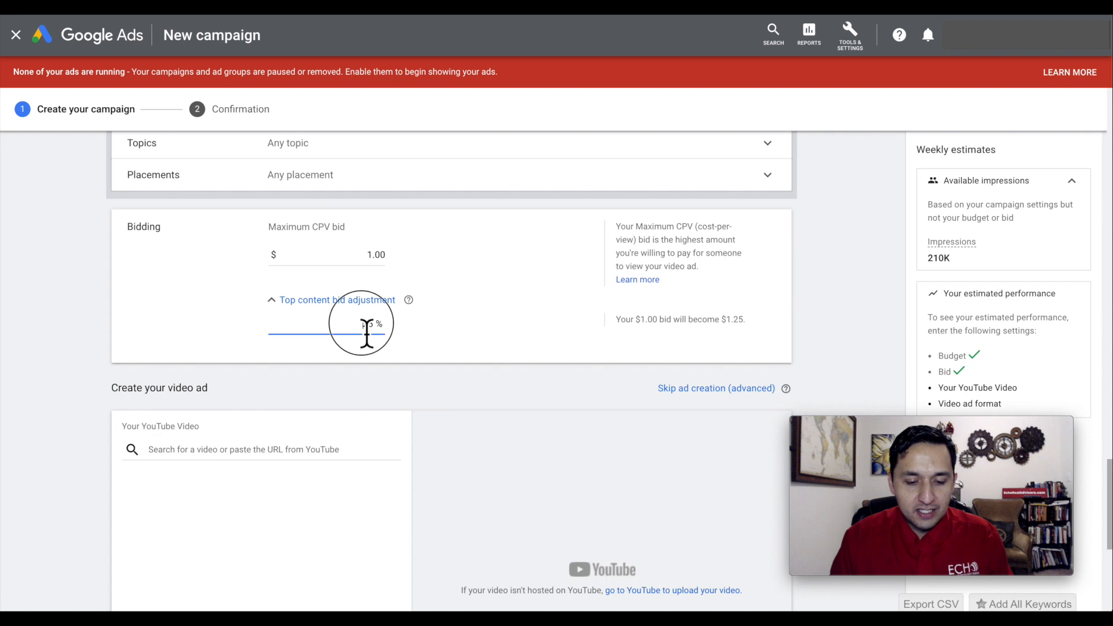
# Paste the YouTube link of the Texas Homestead Exemption Explained video as the ad's video.
pyautogui.scroll(-1, 237, 458)
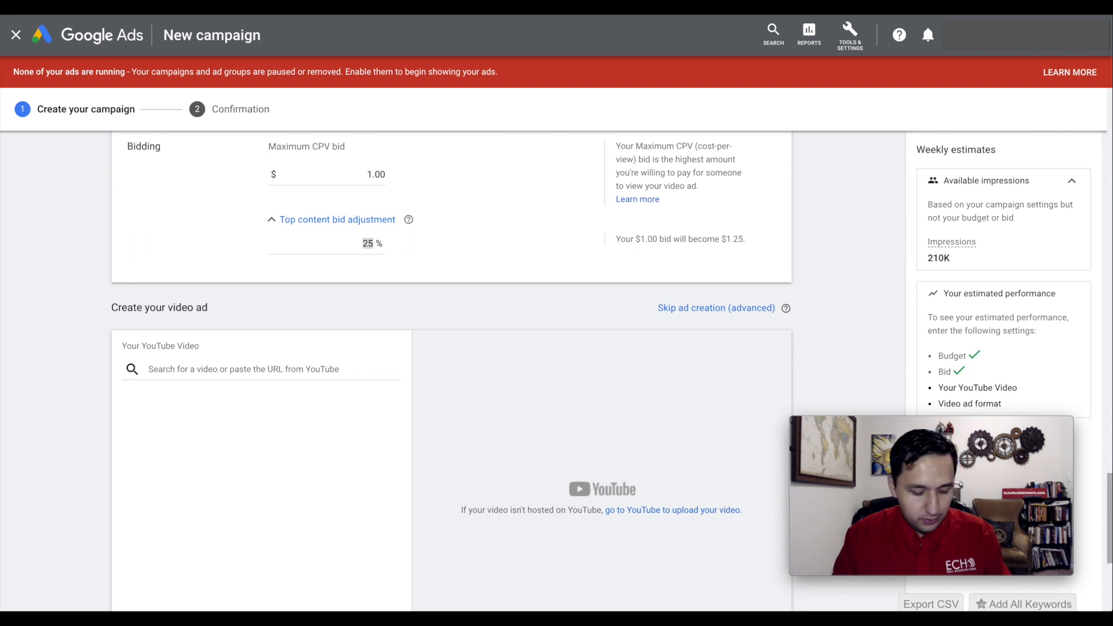
pyautogui.click(201, 372)
pyautogui.hotkey('ctrl', 'v')
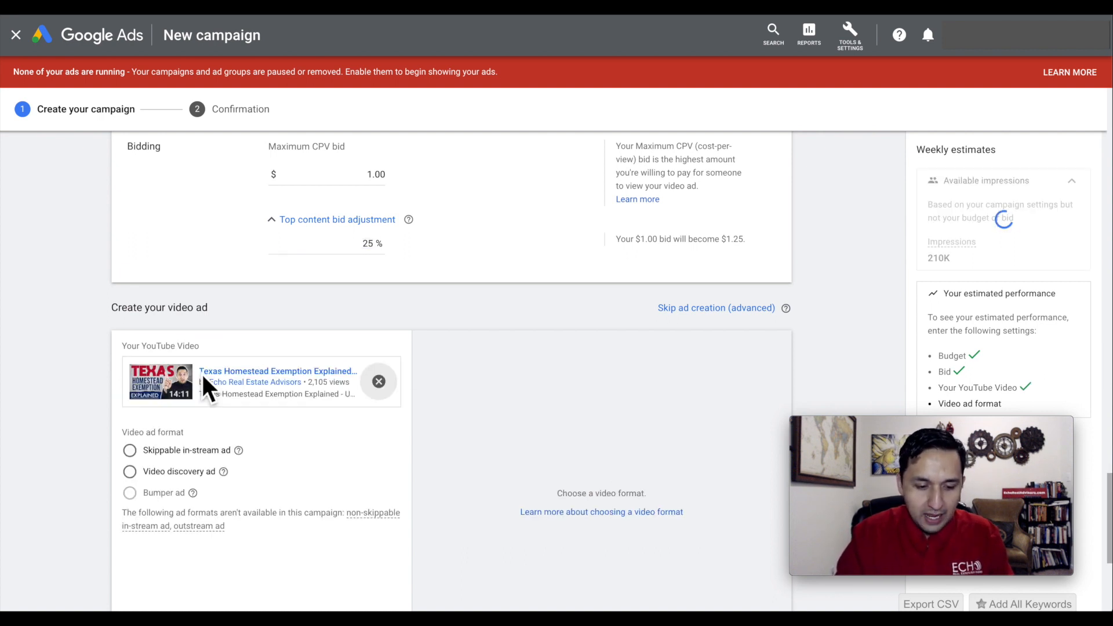
# Look over the account tools and review the campaign's budget, networks, content exclusions, targeting and bidding settings.
pyautogui.scroll(-1, 90, 374)
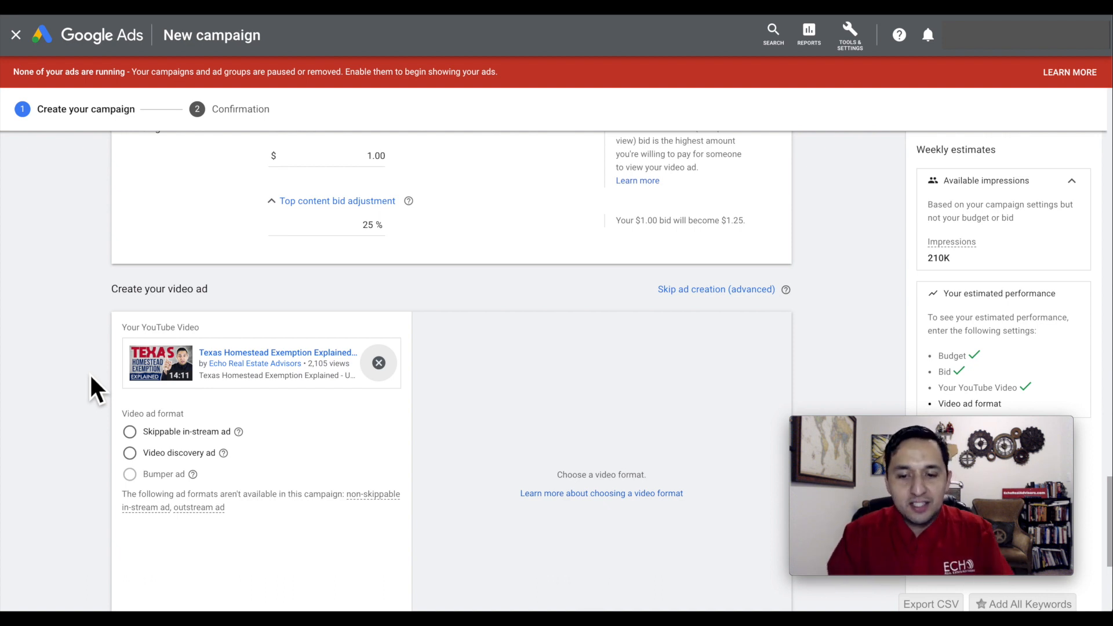
pyautogui.click(848, 36)
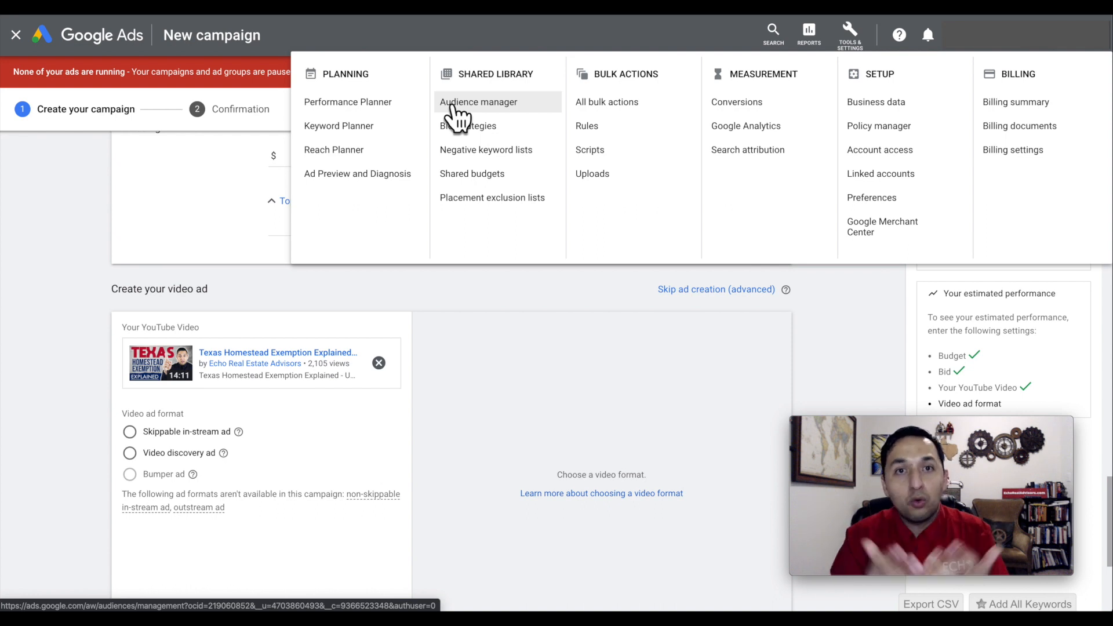
pyautogui.click(67, 381)
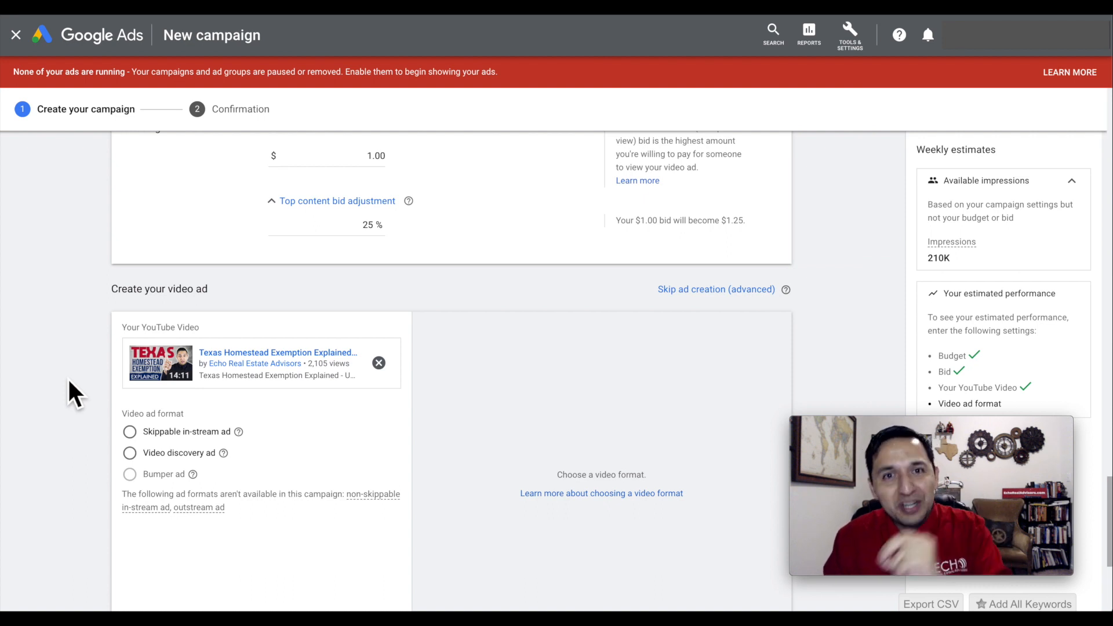
pyautogui.scroll(-2, 71, 437)
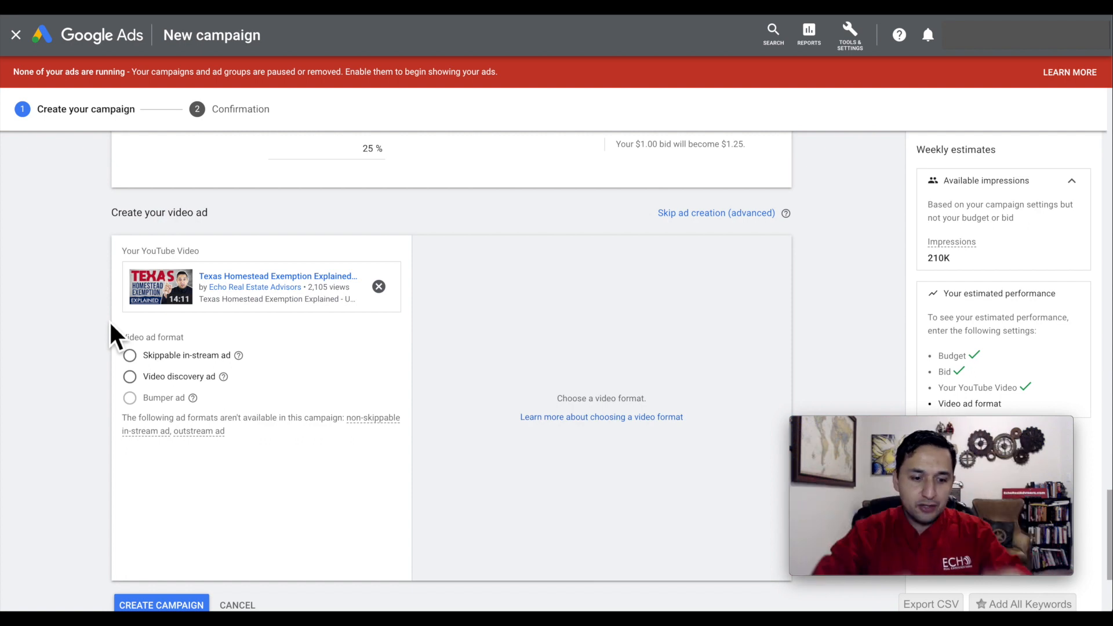
pyautogui.scroll(8, 111, 326)
pyautogui.scroll(15, 110, 325)
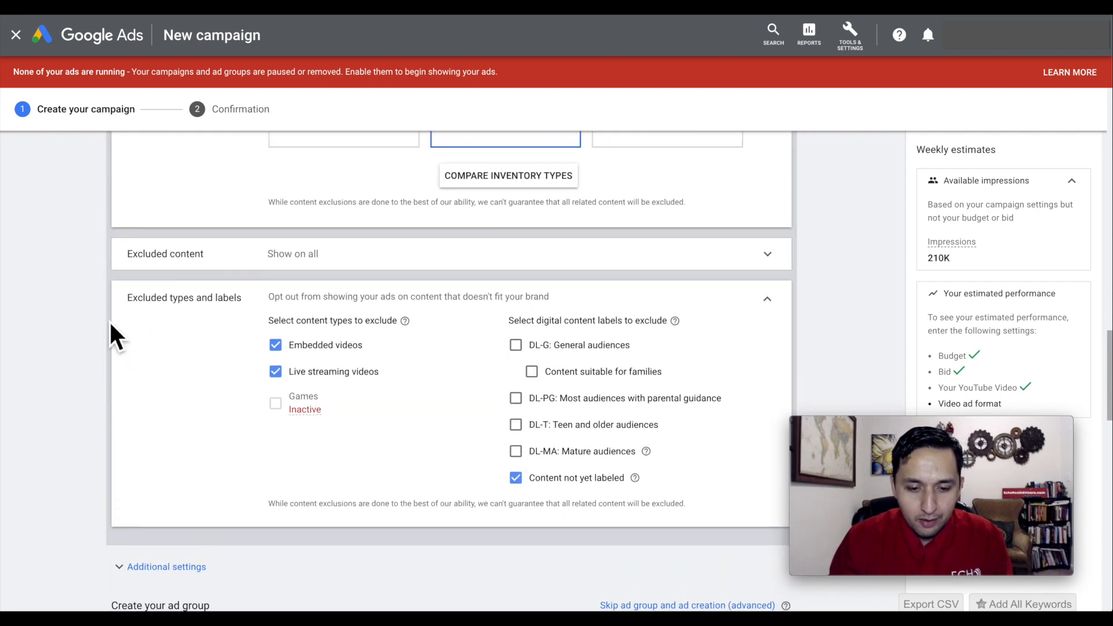
pyautogui.scroll(15, 110, 325)
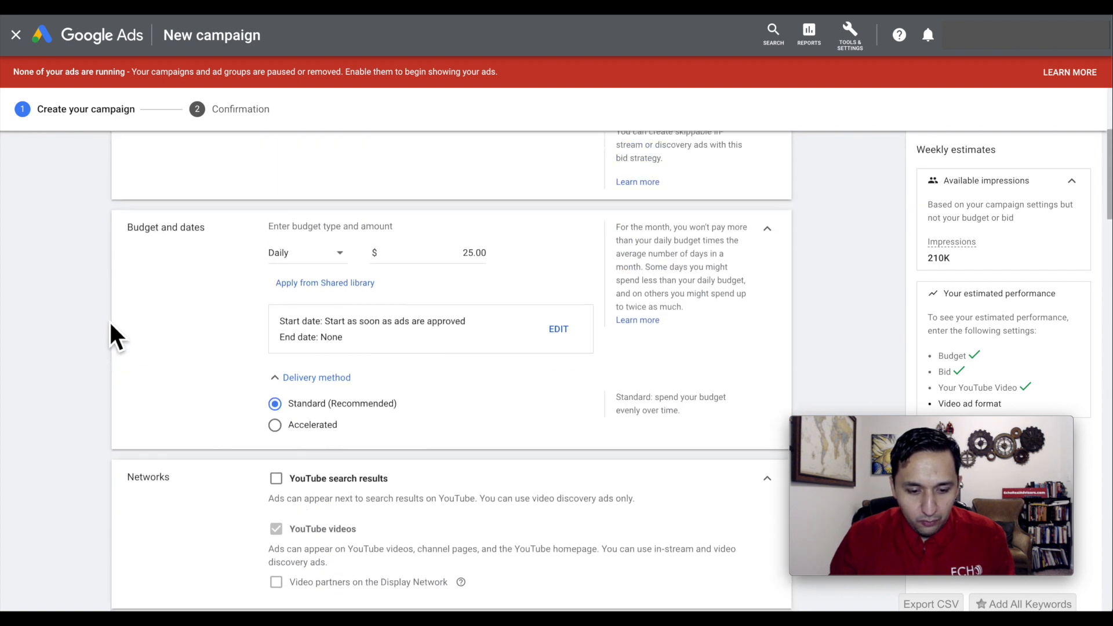
pyautogui.scroll(-20, 110, 331)
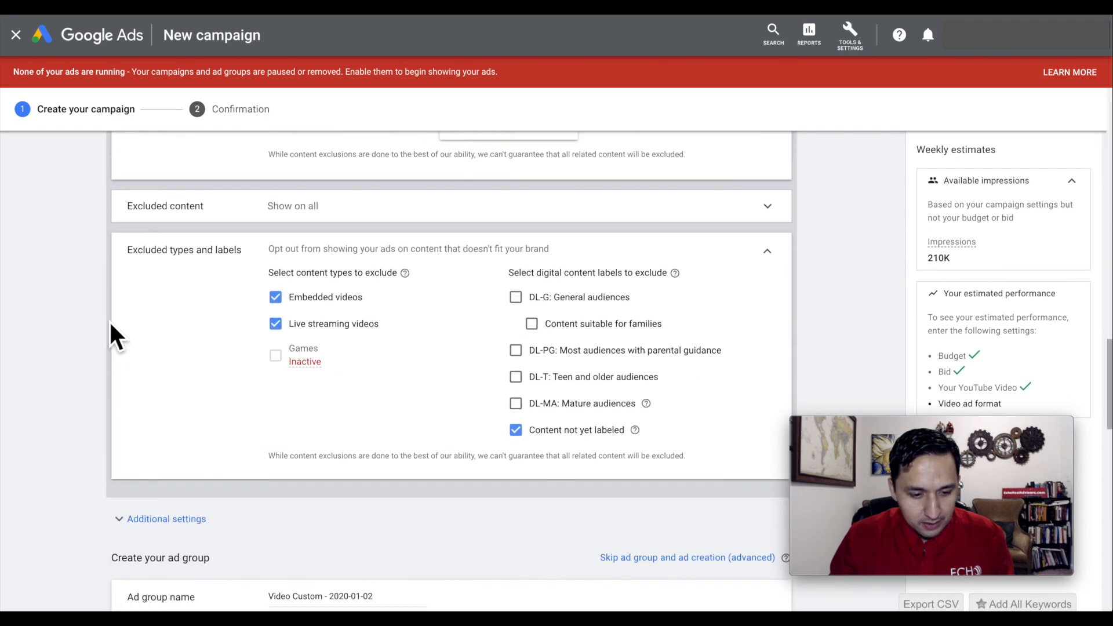
pyautogui.scroll(-5, 109, 320)
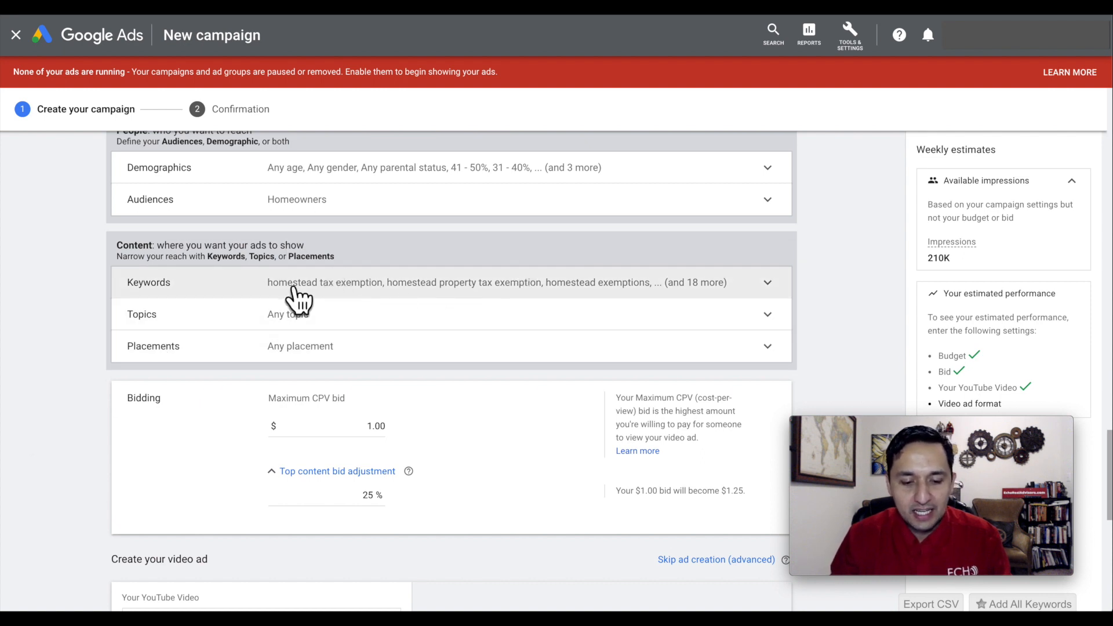
pyautogui.scroll(-3, 43, 341)
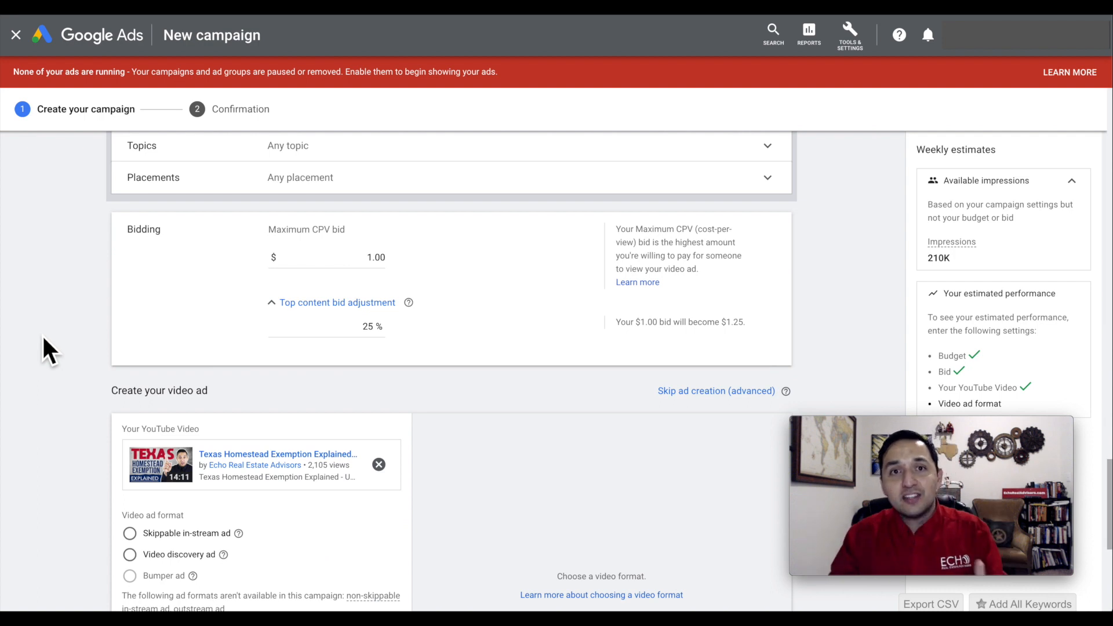
pyautogui.scroll(-1, 43, 341)
pyautogui.scroll(-2, 44, 341)
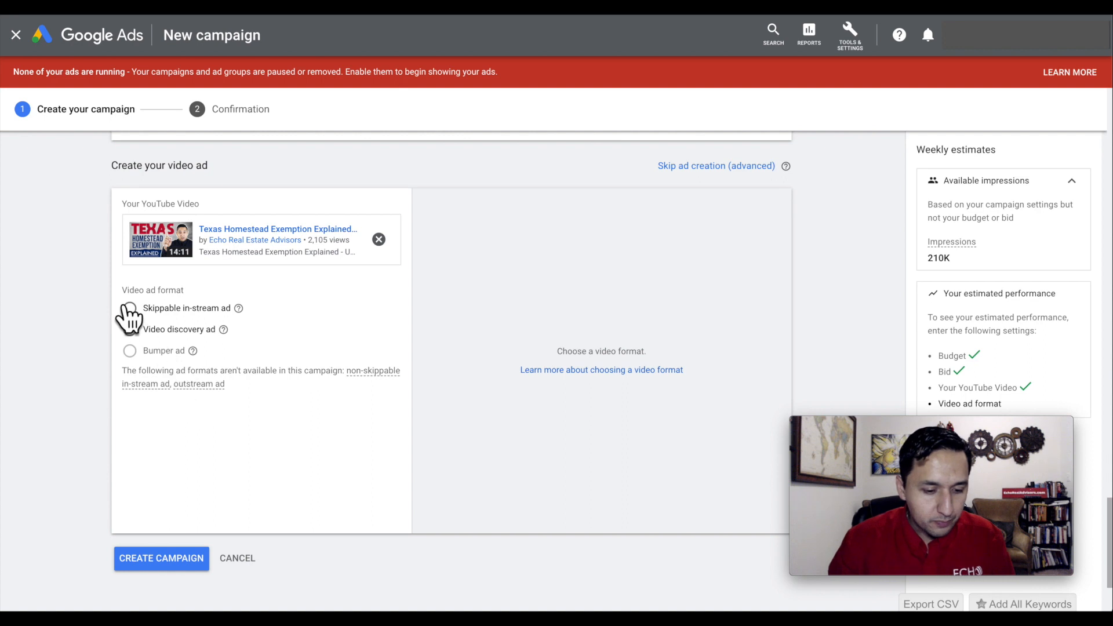
# Choose the skippable in-stream ad format and enter the video's YouTube address as both final URL and display URL.
pyautogui.click(130, 308)
pyautogui.scroll(-1, 129, 308)
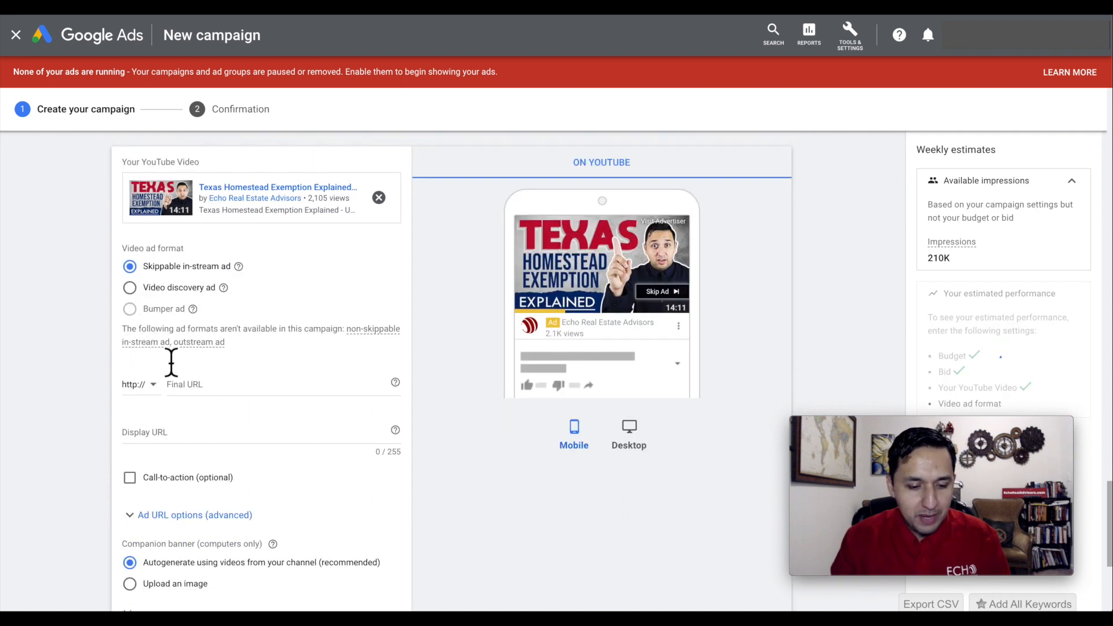
pyautogui.click(207, 385)
pyautogui.write('https://www.youtube.com/watch?v=MDSMhrbLiel')
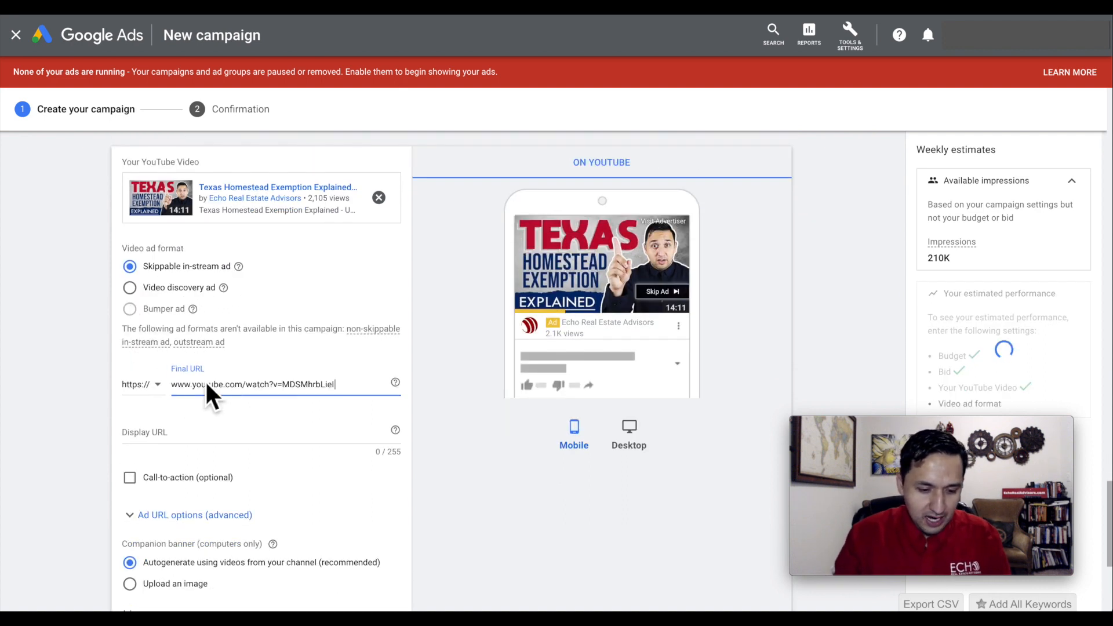
pyautogui.click(168, 439)
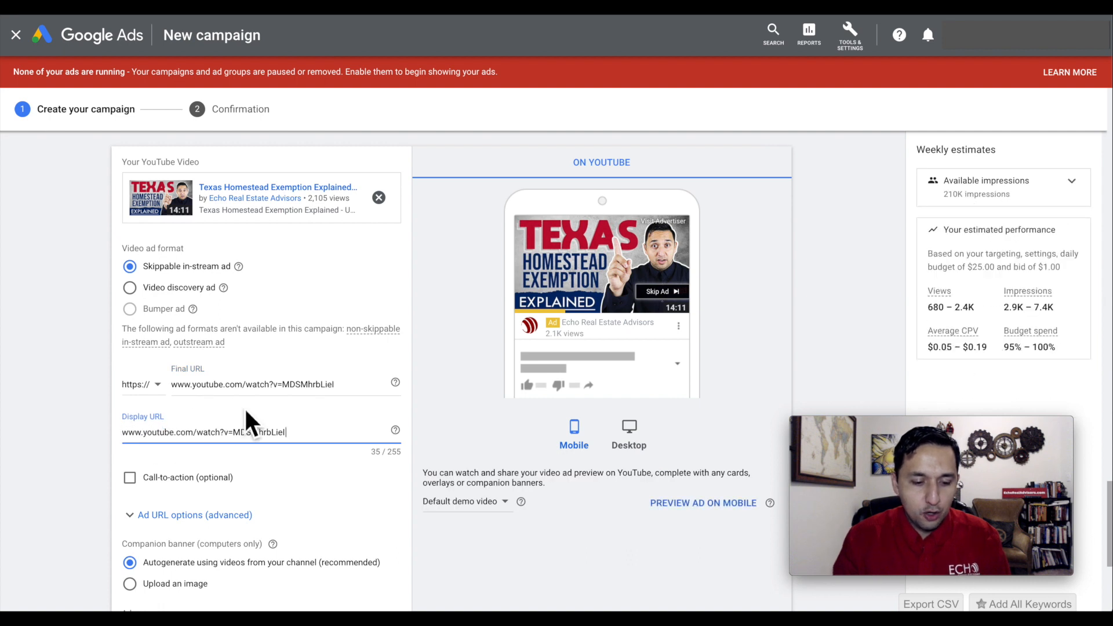
# Enable the ad's call-to-action with the text Watch Now and the headline Save In Taxes.
pyautogui.scroll(-1, 219, 440)
pyautogui.scroll(-1, 216, 432)
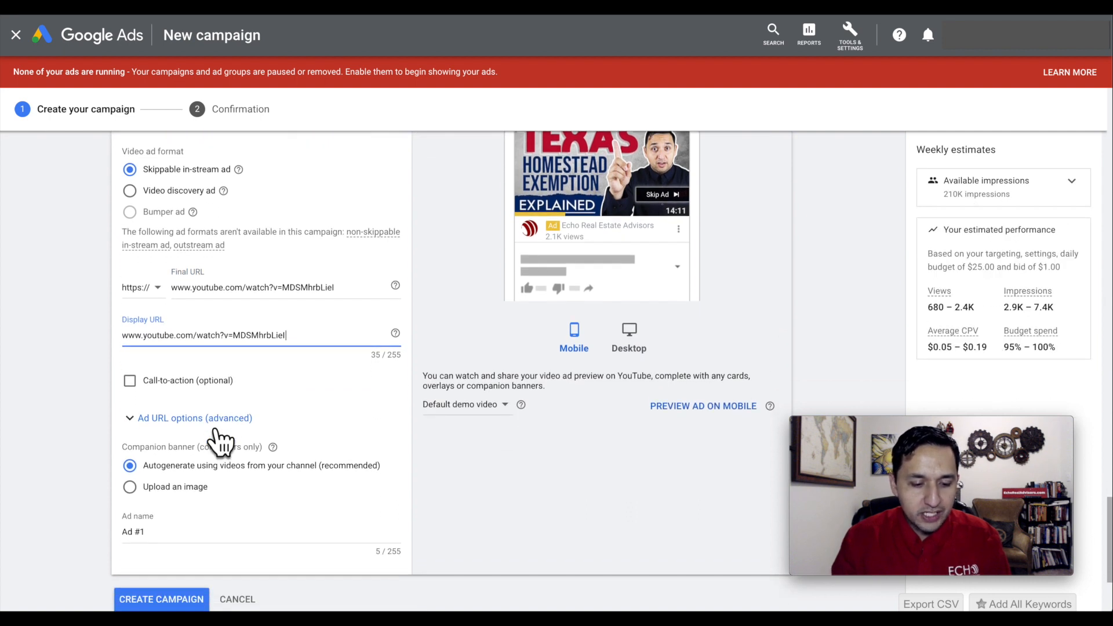
pyautogui.click(130, 381)
pyautogui.click(182, 426)
pyautogui.write('Watch Now')
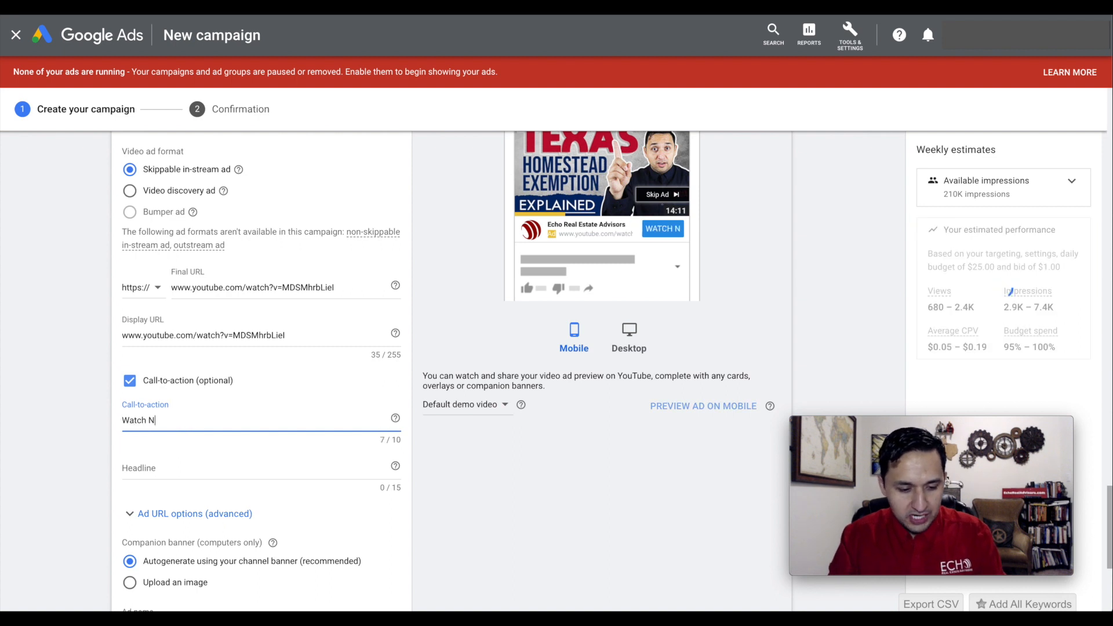
pyautogui.click(166, 470)
pyautogui.write('Save ')
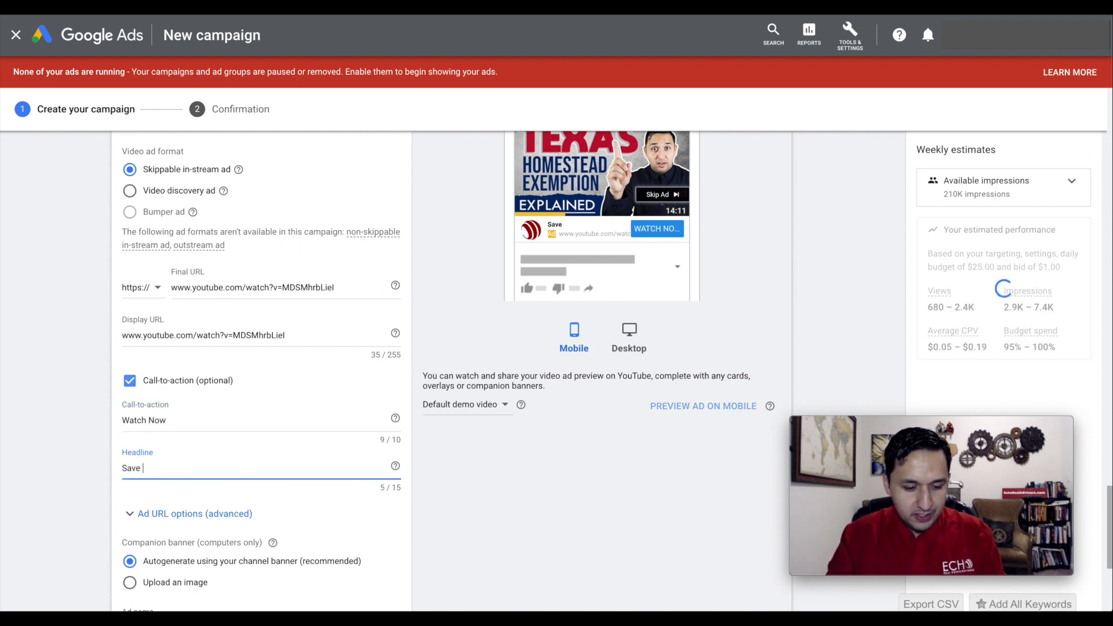
pyautogui.write('In Taxes')
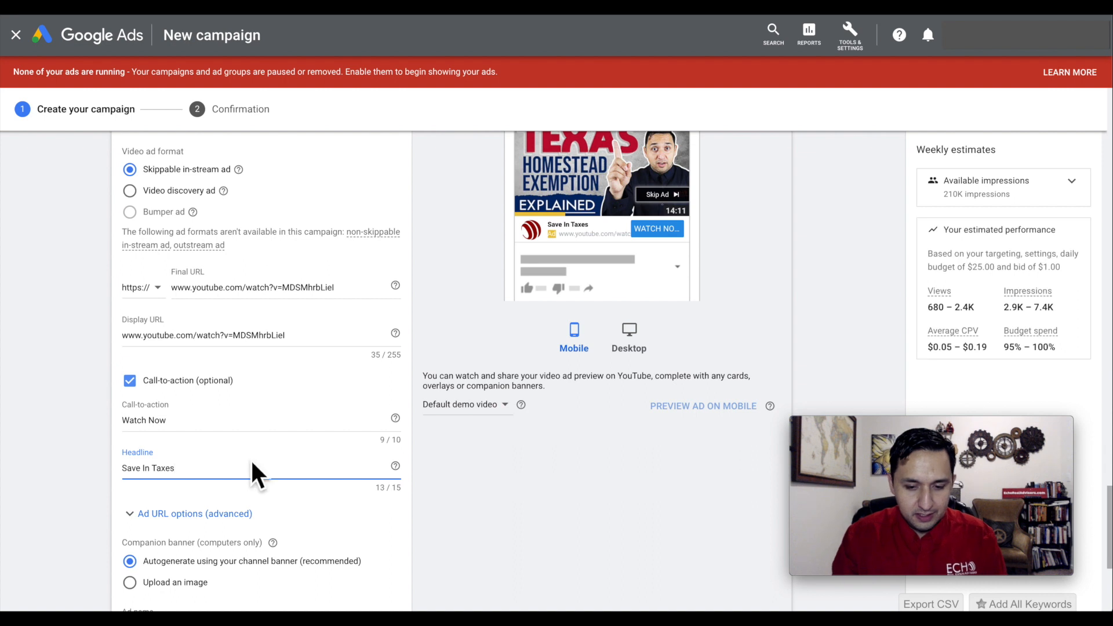
# Rename the ad as Homestead Exemption.
pyautogui.scroll(-1, 452, 518)
pyautogui.scroll(-2, 453, 527)
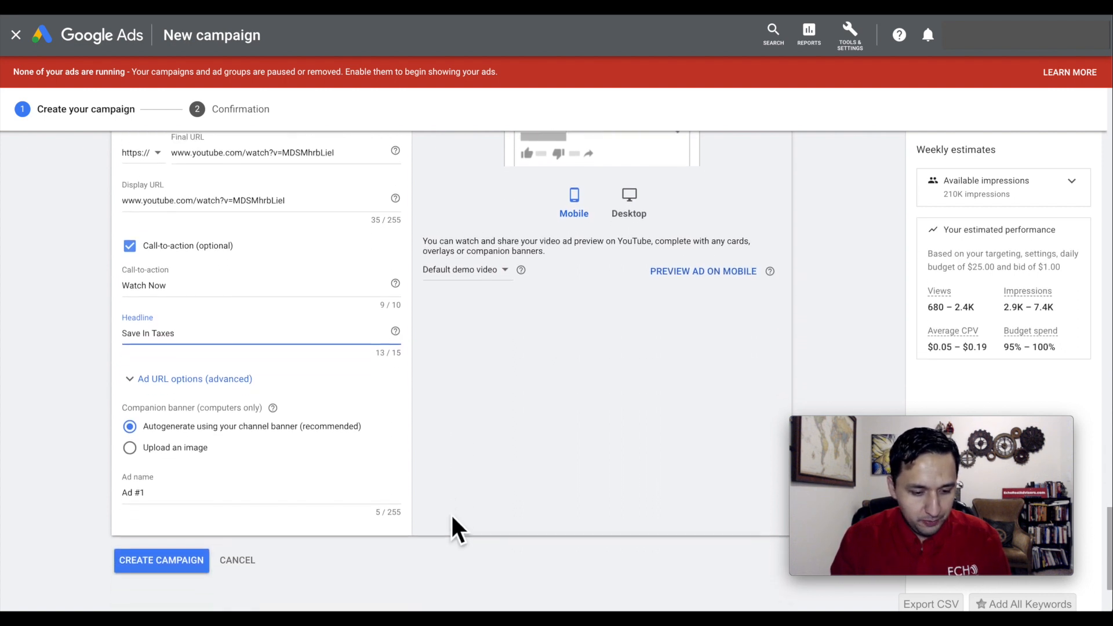
pyautogui.scroll(-1, 432, 365)
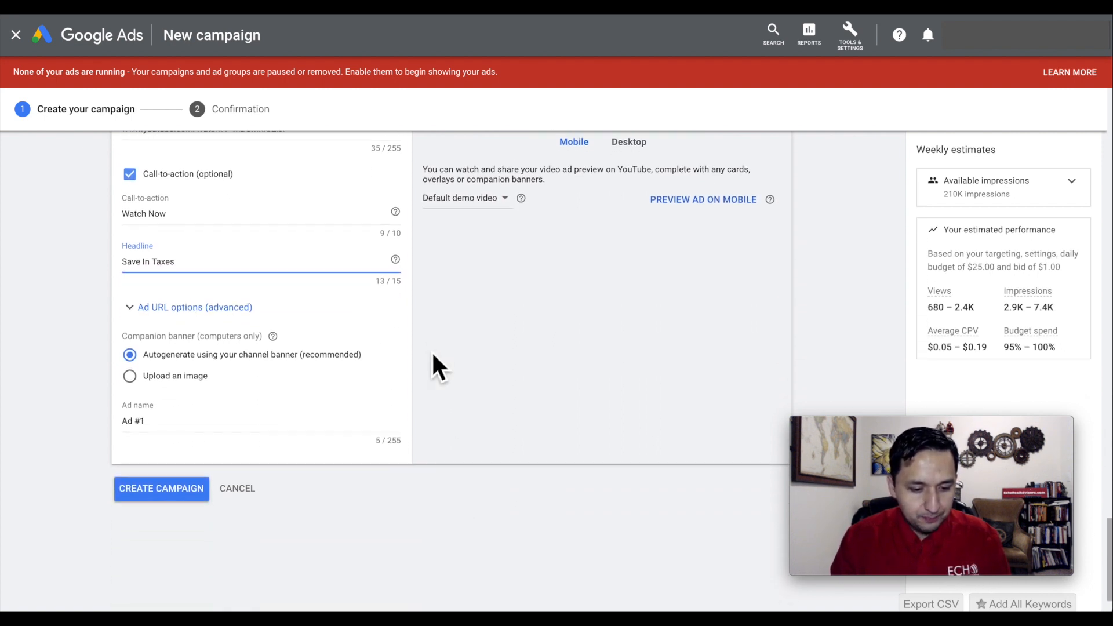
pyautogui.tripleClick(191, 435)
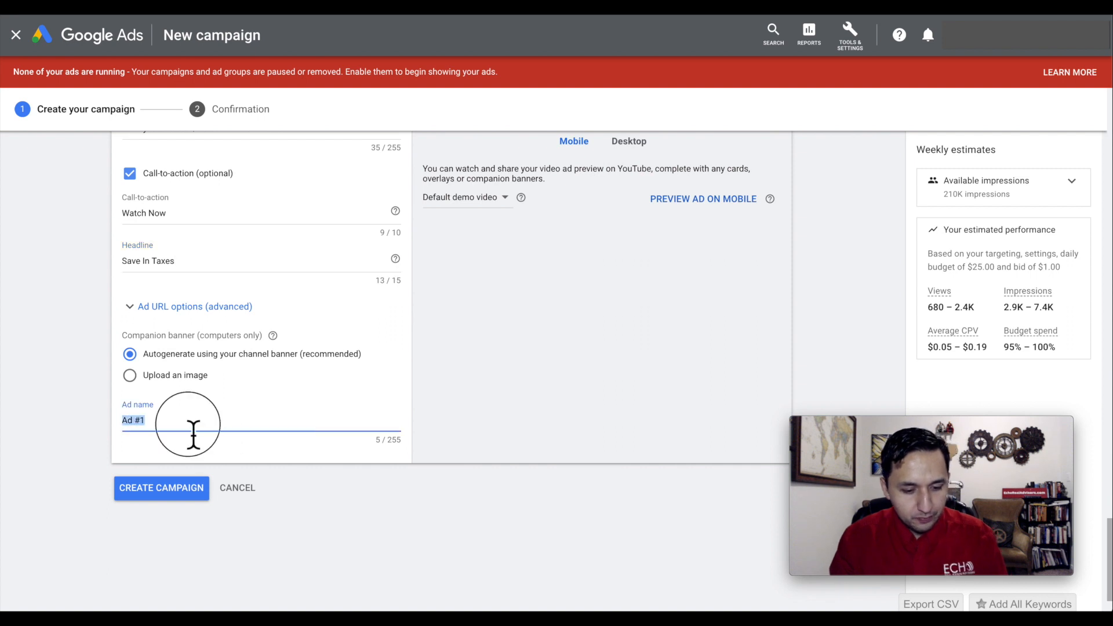
pyautogui.write('Homestead')
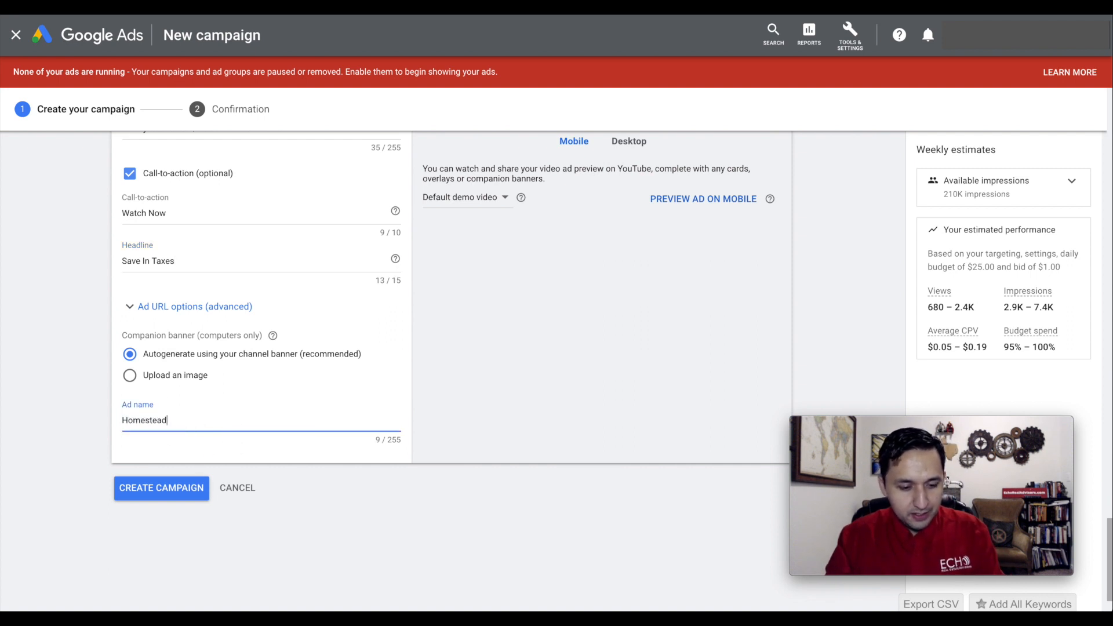
pyautogui.write(' Exemptio')
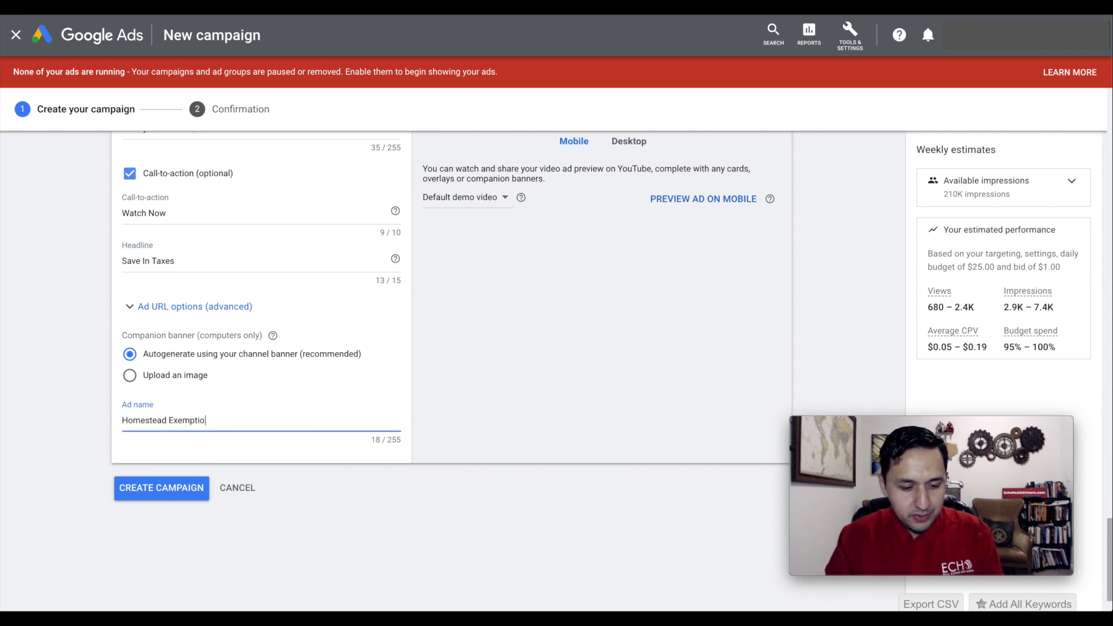